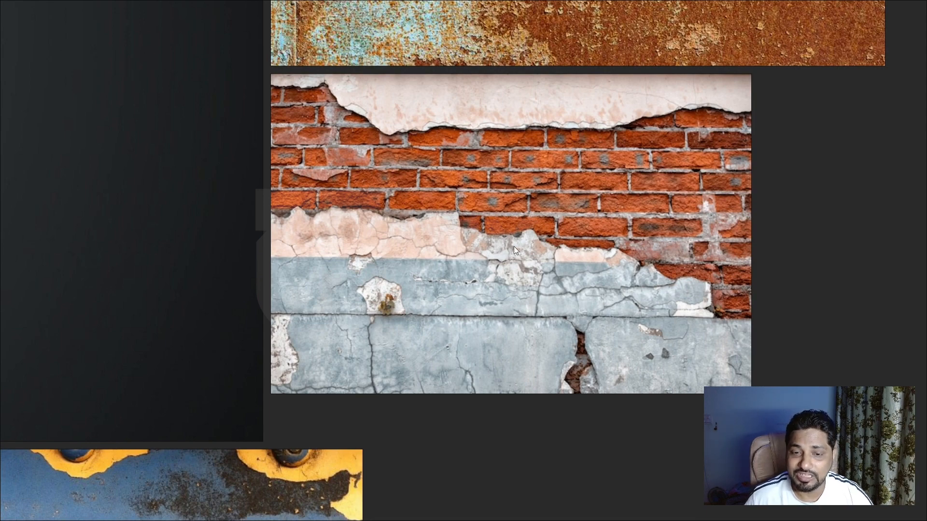
- Examine the reference images of rusted metal, the peeling plaster wall, and worn yellow paint for how the material layers overlap
{"action": "middle_click_drag", "start_coordinate": [614, 143], "coordinate": [571, 364]}
{"action": "middle_click_drag", "start_coordinate": [522, 31], "coordinate": [499, 68]}
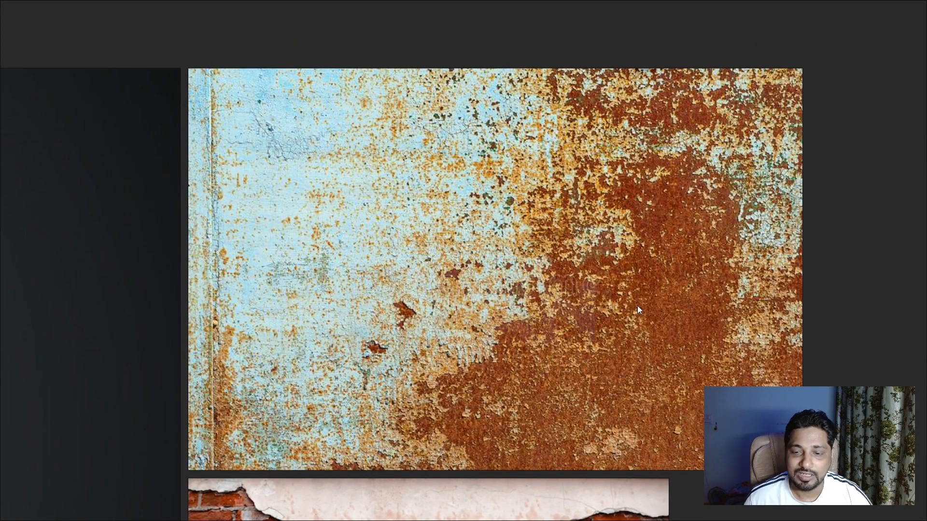
{"action": "middle_click_drag", "start_coordinate": [590, 341], "coordinate": [551, 331]}
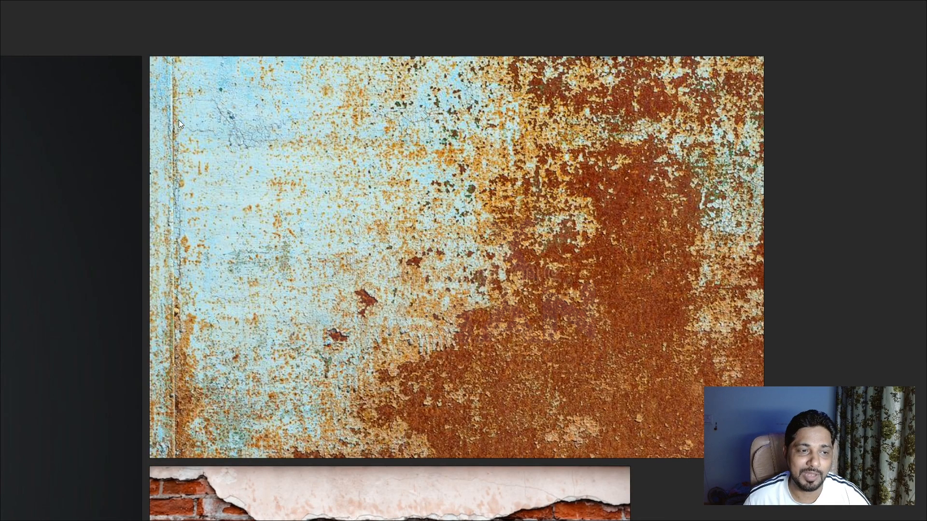
{"action": "scroll", "coordinate": [333, 239], "scroll_direction": "down", "scroll_amount": 2}
{"action": "middle_click_drag", "start_coordinate": [338, 252], "coordinate": [585, 156]}
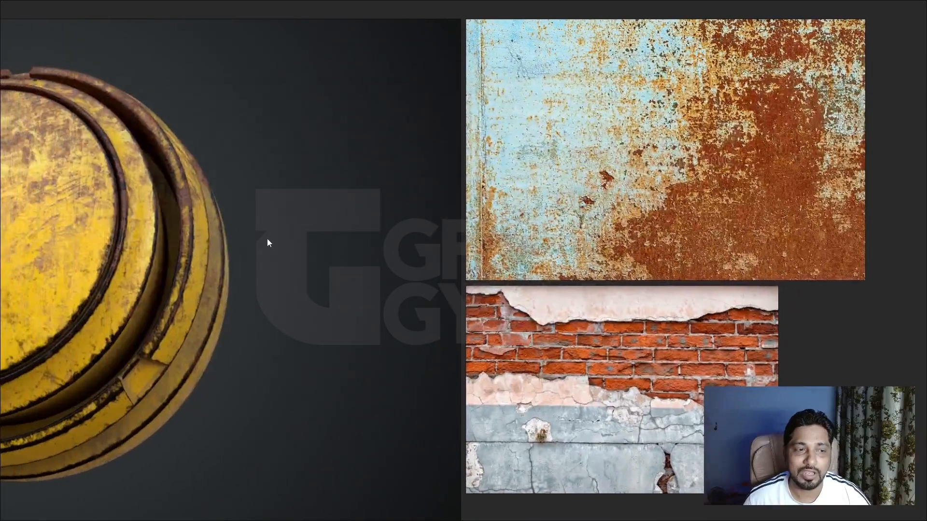
{"action": "scroll", "coordinate": [265, 241], "scroll_direction": "down", "scroll_amount": 1}
{"action": "middle_click_drag", "start_coordinate": [265, 241], "coordinate": [587, 225]}
{"action": "scroll", "coordinate": [379, 245], "scroll_direction": "up", "scroll_amount": 2}
{"action": "scroll", "coordinate": [435, 271], "scroll_direction": "down", "scroll_amount": 1}
{"action": "middle_click_drag", "start_coordinate": [442, 267], "coordinate": [409, 278]}
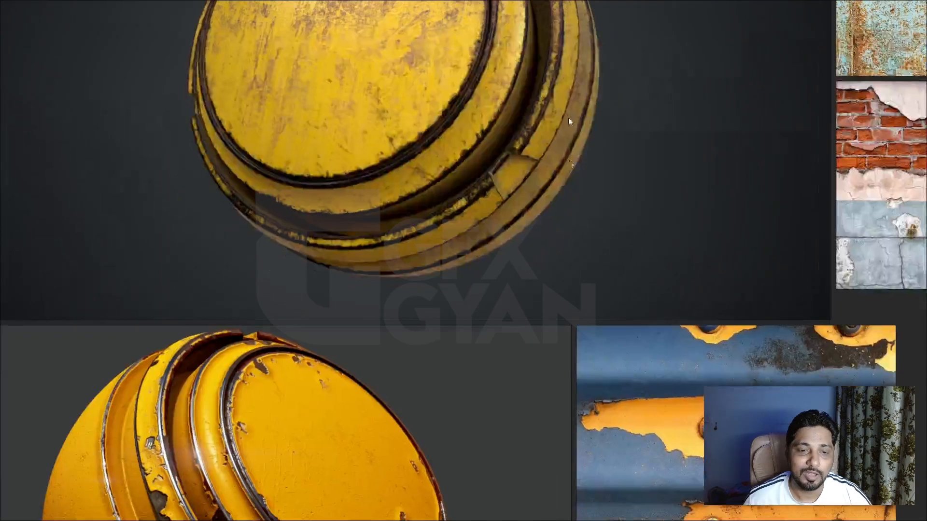
{"action": "scroll", "coordinate": [187, 233], "scroll_direction": "up", "scroll_amount": 2}
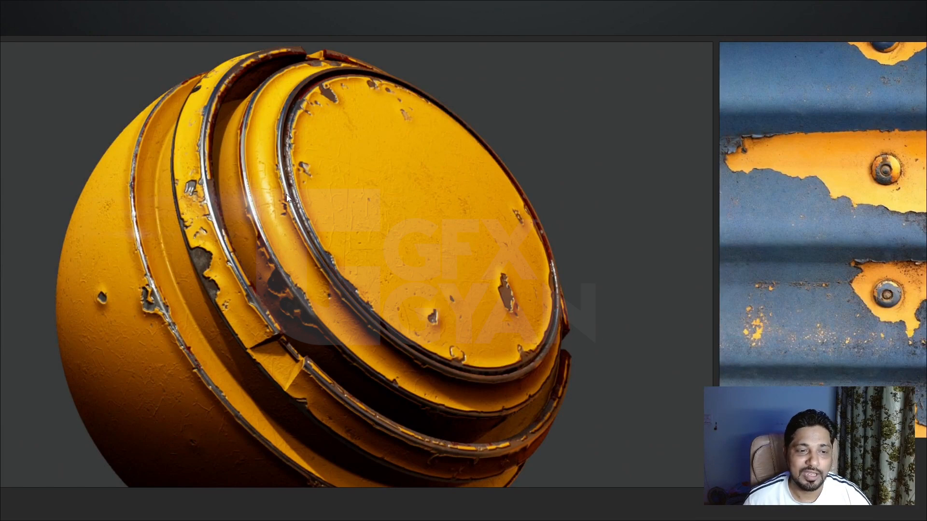
{"action": "scroll", "coordinate": [252, 218], "scroll_direction": "up", "scroll_amount": 3}
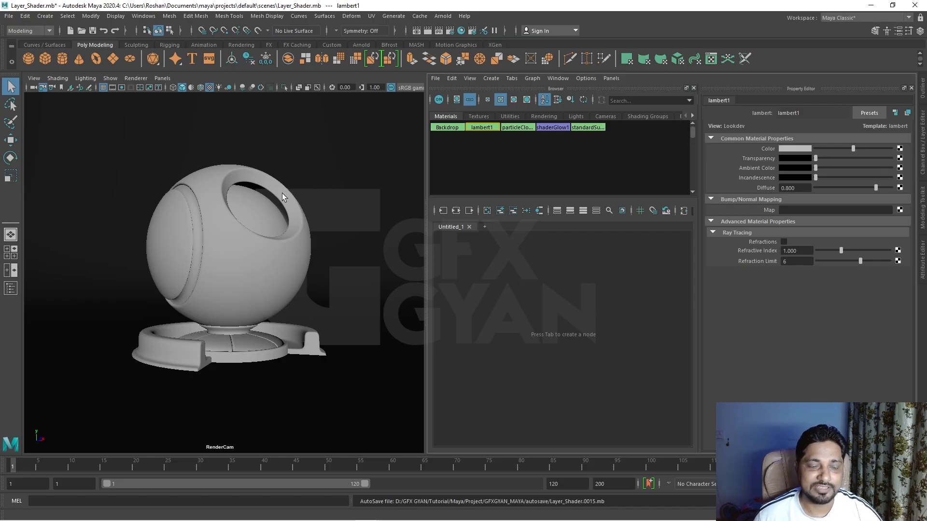
- Render the shader ball through RenderCam in the Arnold RenderView and store a snapshot of the render
{"action": "left_click", "coordinate": [283, 197]}
{"action": "key", "text": "Up"}
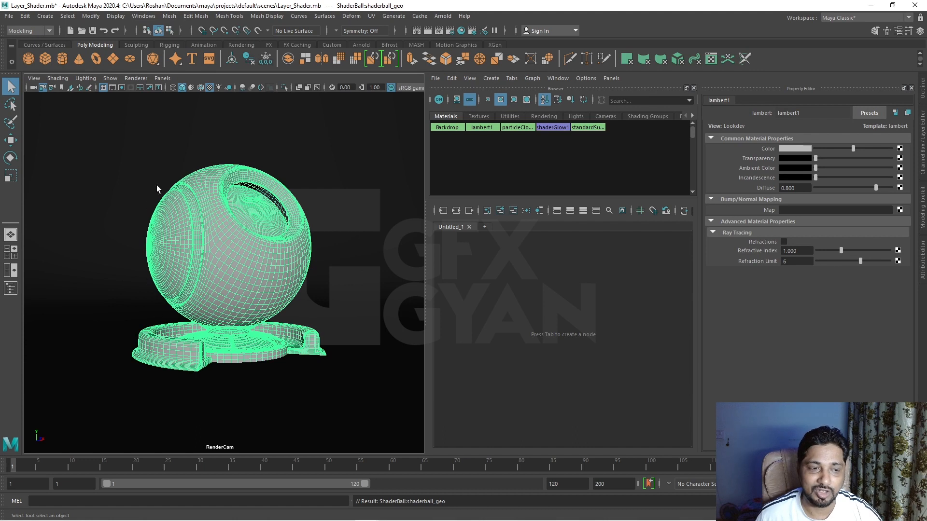
{"action": "left_click", "coordinate": [518, 377]}
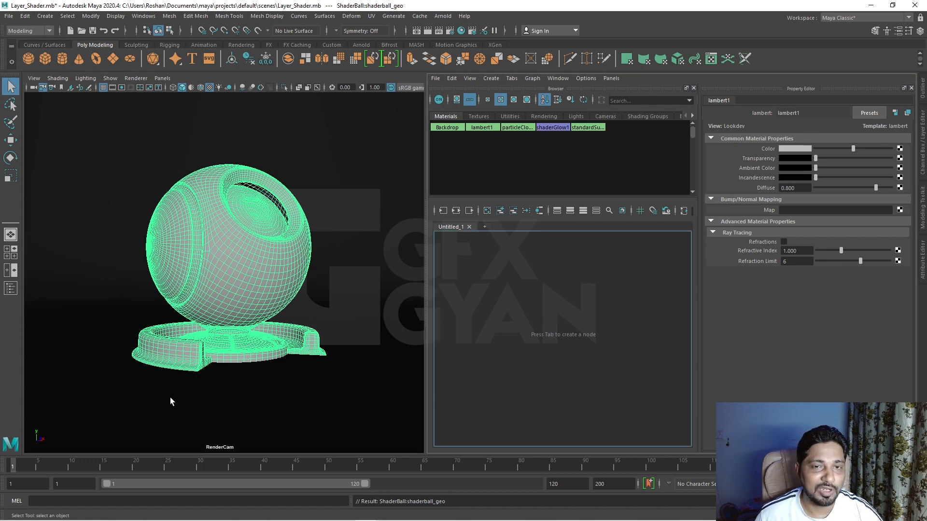
{"action": "left_click", "coordinate": [443, 16]}
{"action": "left_click", "coordinate": [458, 43]}
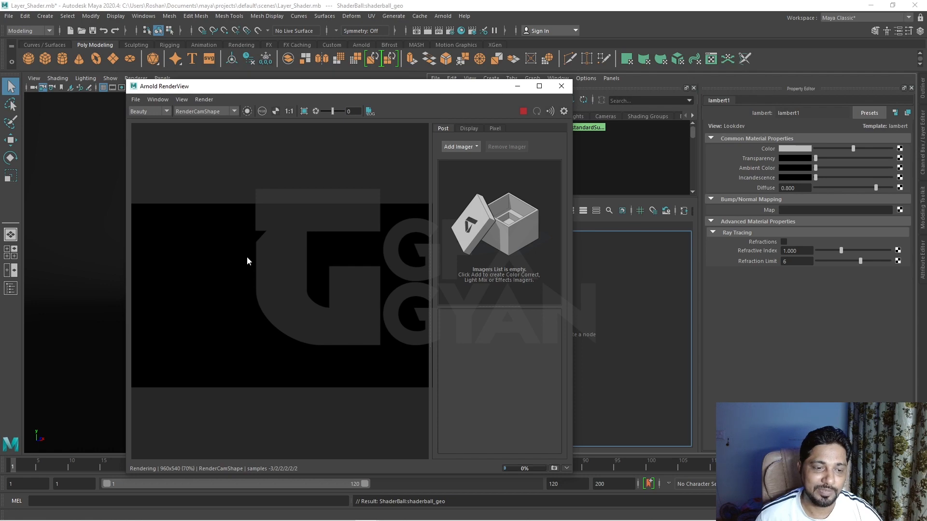
{"action": "left_click_drag", "start_coordinate": [355, 88], "coordinate": [395, 91]}
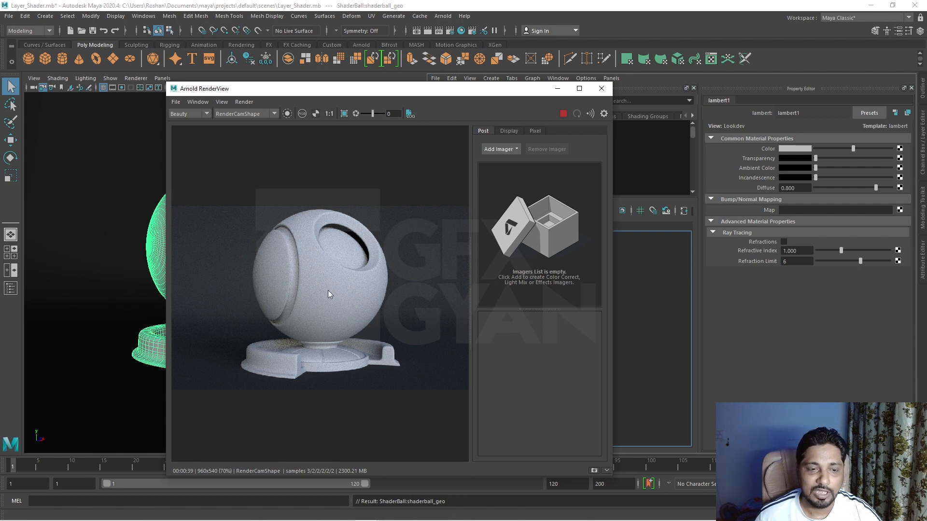
{"action": "left_click", "coordinate": [595, 471]}
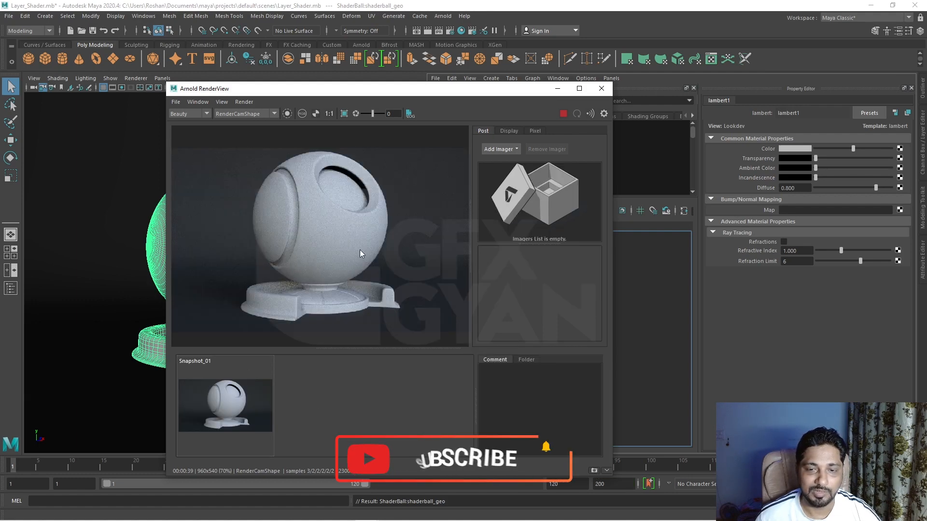
{"action": "left_click_drag", "start_coordinate": [436, 92], "coordinate": [261, 292]}
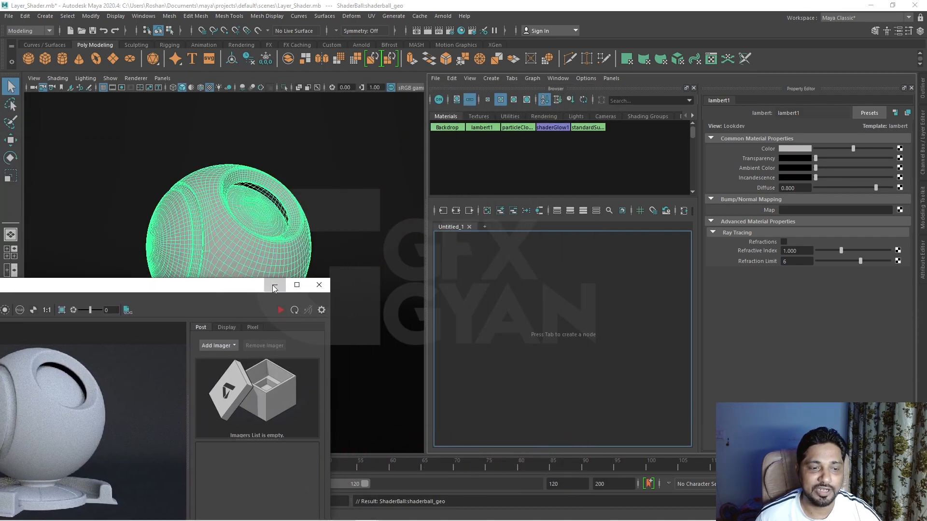
{"action": "left_click", "coordinate": [273, 285]}
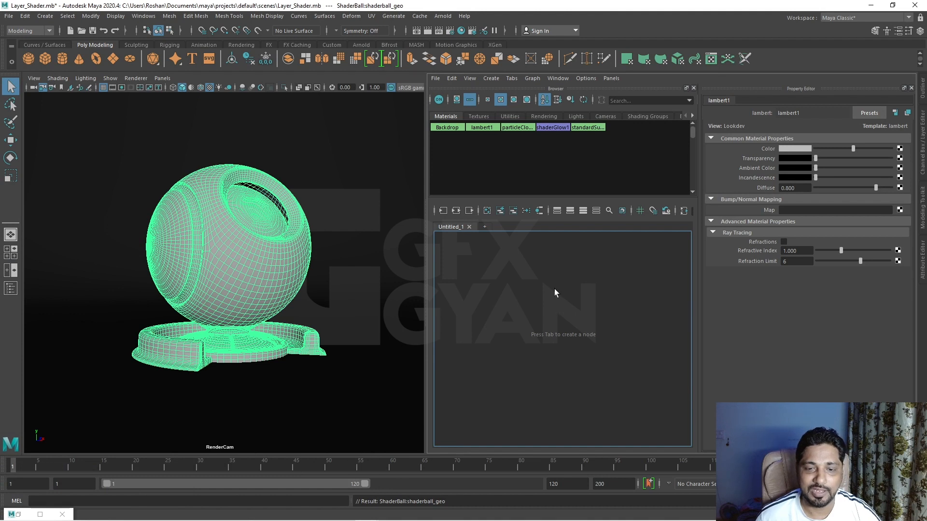
- Create an aiLayerShader node in the Hypershade work area and place it clear of its shading group
{"action": "key", "text": "Tab"}
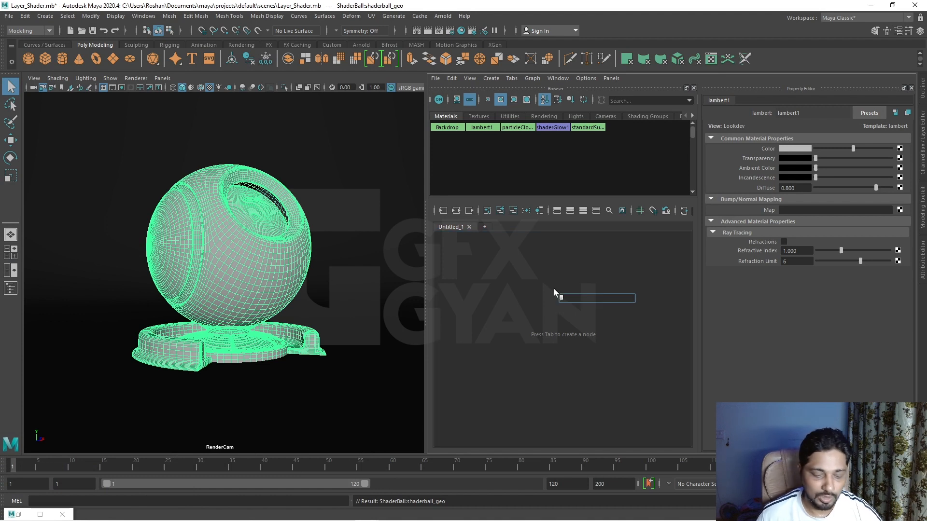
{"action": "type", "text": "la"}
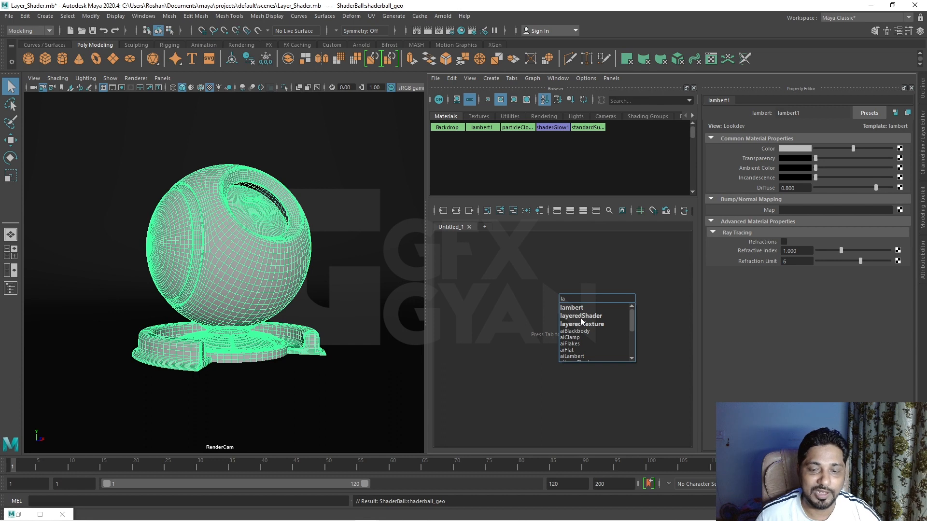
{"action": "left_click", "coordinate": [632, 358]}
{"action": "left_click", "coordinate": [631, 358]}
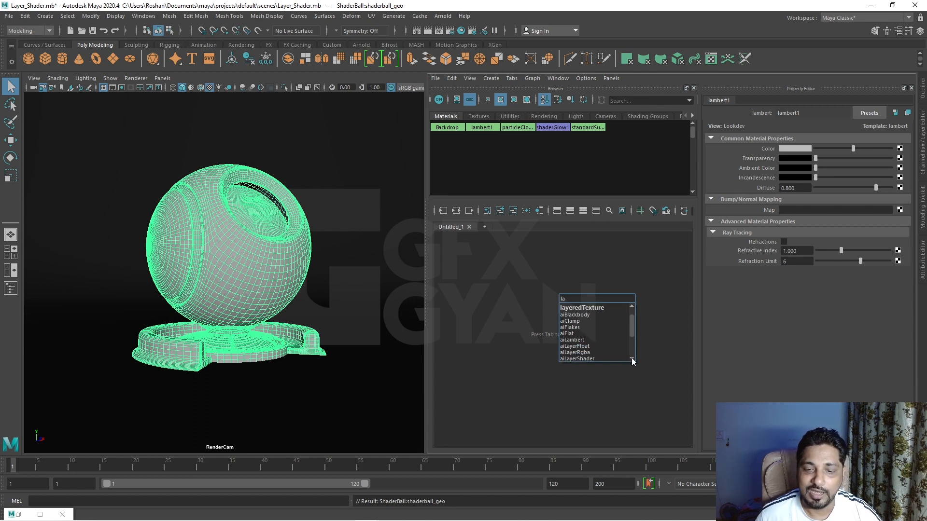
{"action": "left_click", "coordinate": [631, 358]}
{"action": "left_click", "coordinate": [631, 358]}
{"action": "left_click", "coordinate": [631, 358]}
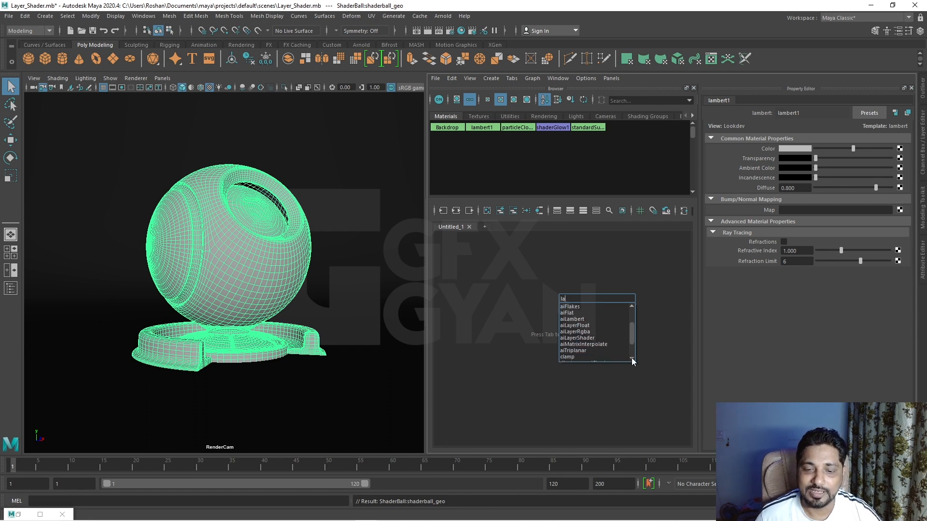
{"action": "left_click", "coordinate": [578, 337]}
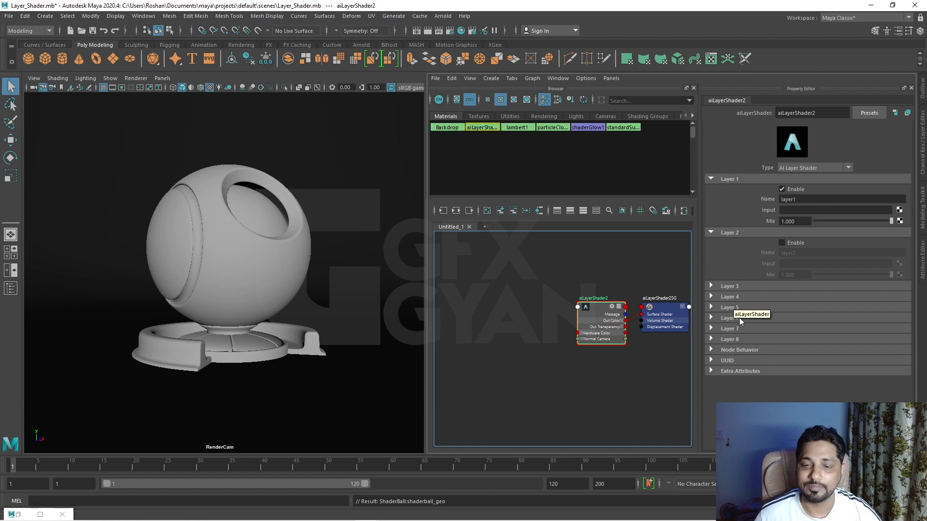
{"action": "left_click_drag", "start_coordinate": [608, 317], "coordinate": [581, 294]}
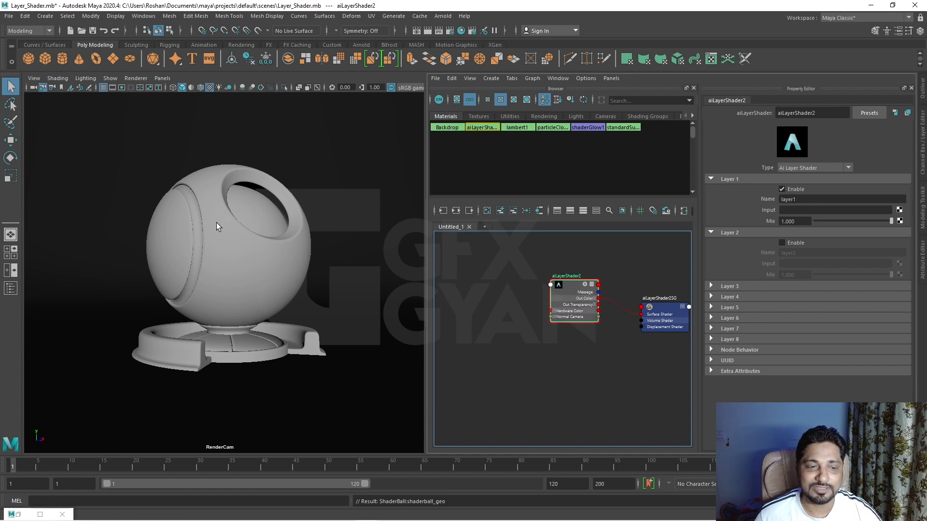
- Assign the new aiLayerShader material to the shader ball geometry
{"action": "left_click", "coordinate": [243, 241]}
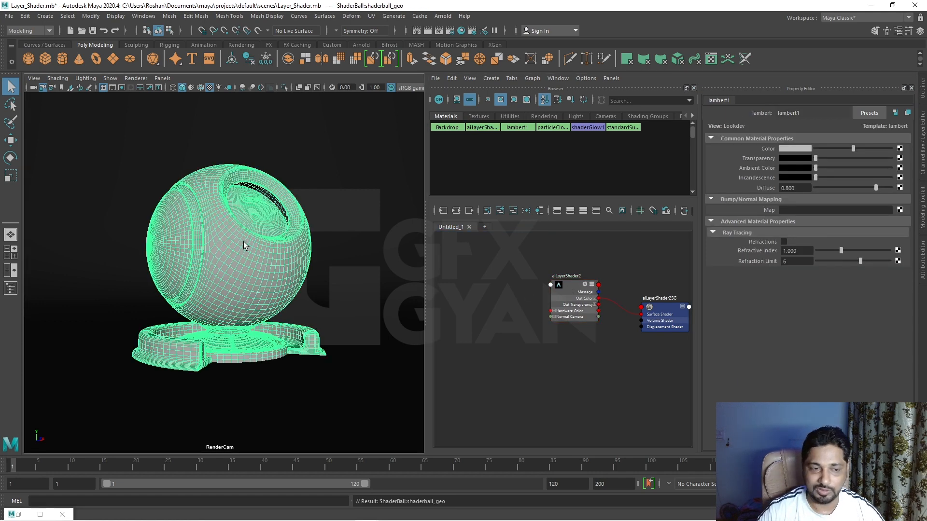
{"action": "left_click", "coordinate": [550, 306]}
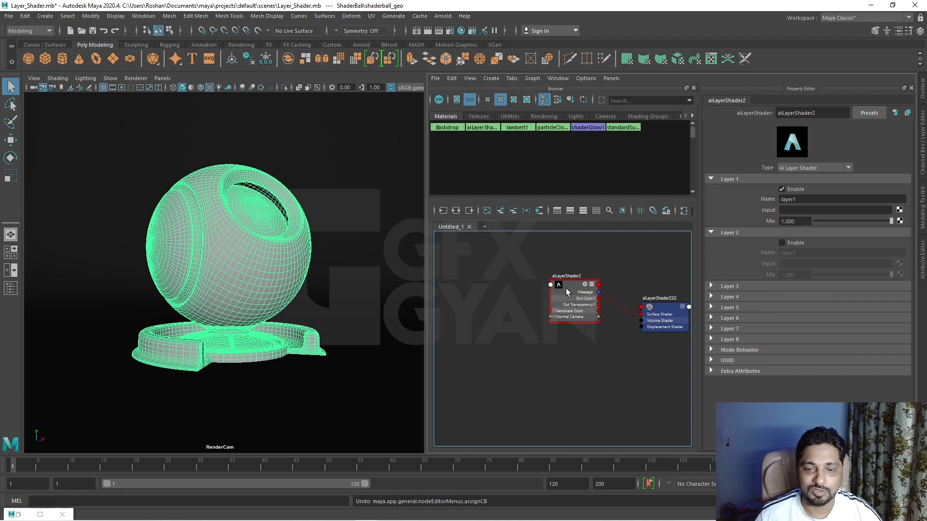
{"action": "right_click_drag", "start_coordinate": [571, 283], "coordinate": [564, 259]}
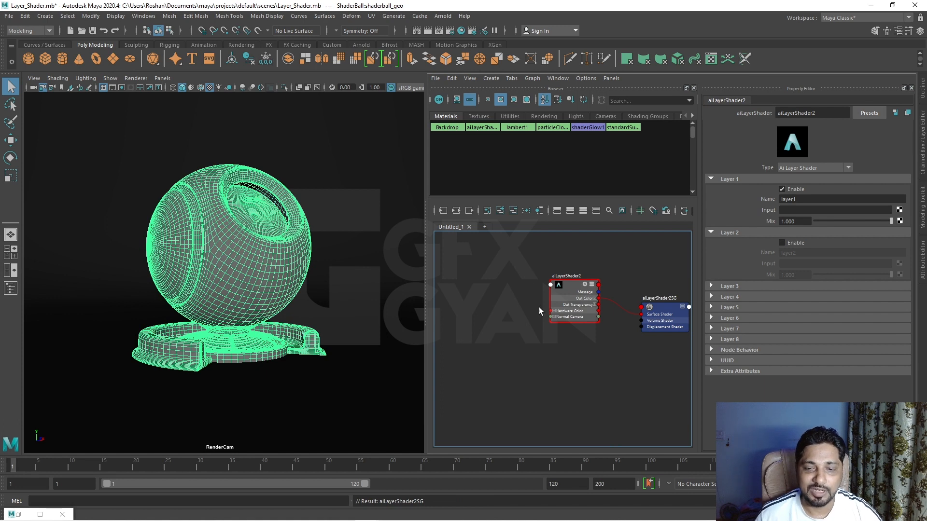
{"action": "left_click", "coordinate": [557, 170]}
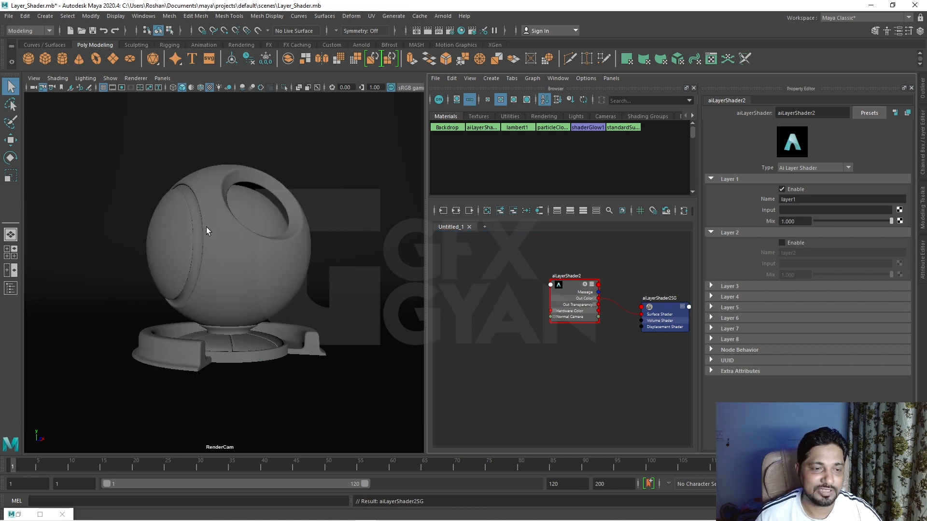
- Enable Layer 2 of the layer shader and connect a new aiStandardSurface to the Layer 1 input
{"action": "left_click_drag", "start_coordinate": [573, 291], "coordinate": [573, 272]}
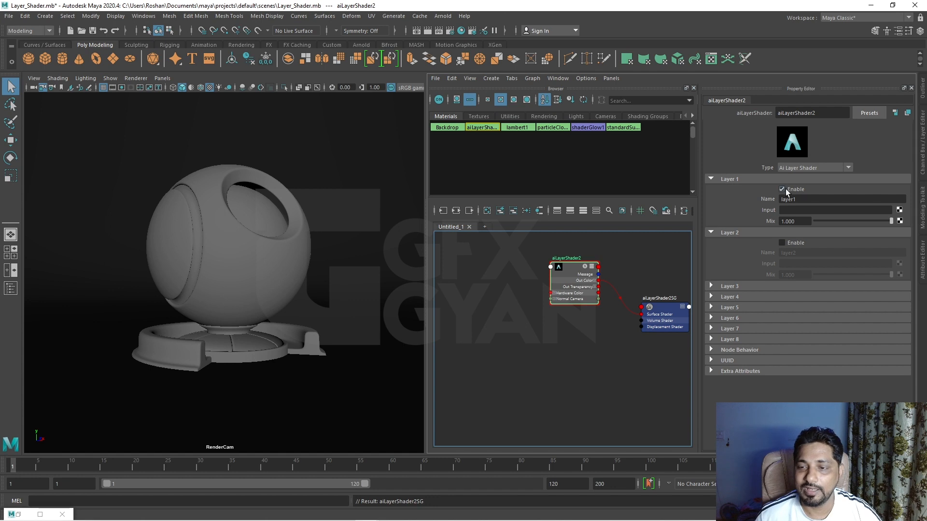
{"action": "left_click", "coordinate": [782, 243]}
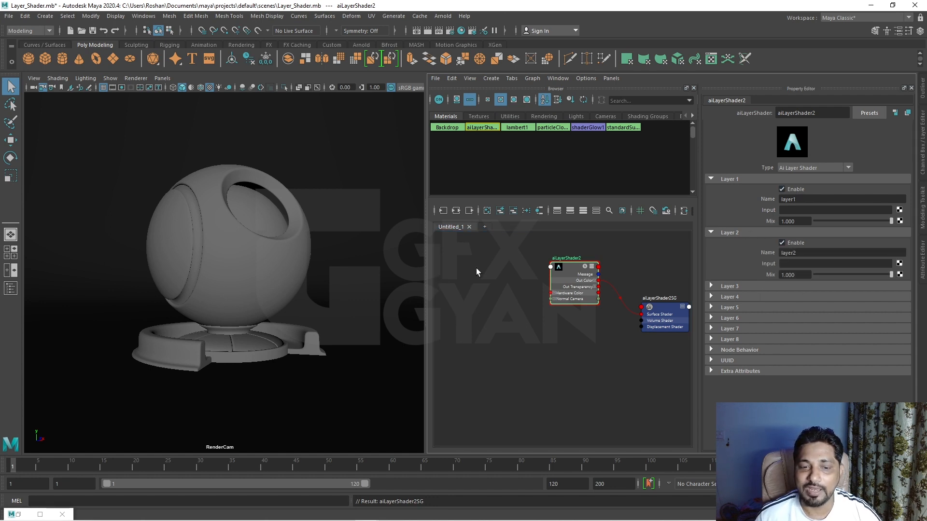
{"action": "left_click", "coordinate": [899, 210]}
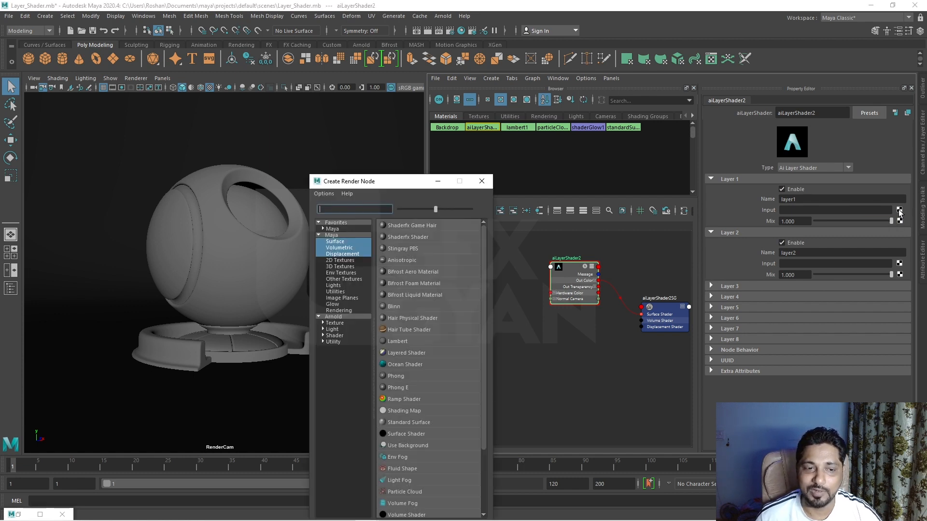
{"action": "left_click", "coordinate": [334, 335]}
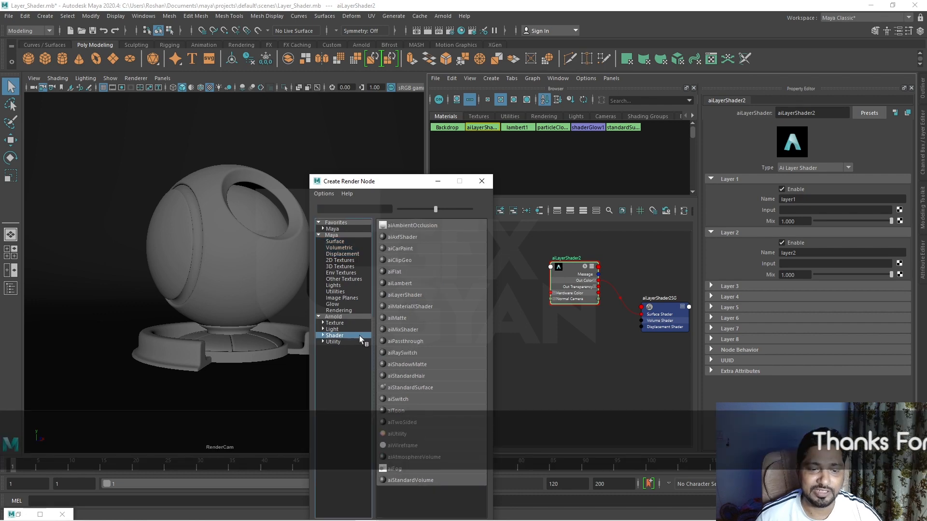
{"action": "left_click", "coordinate": [408, 387]}
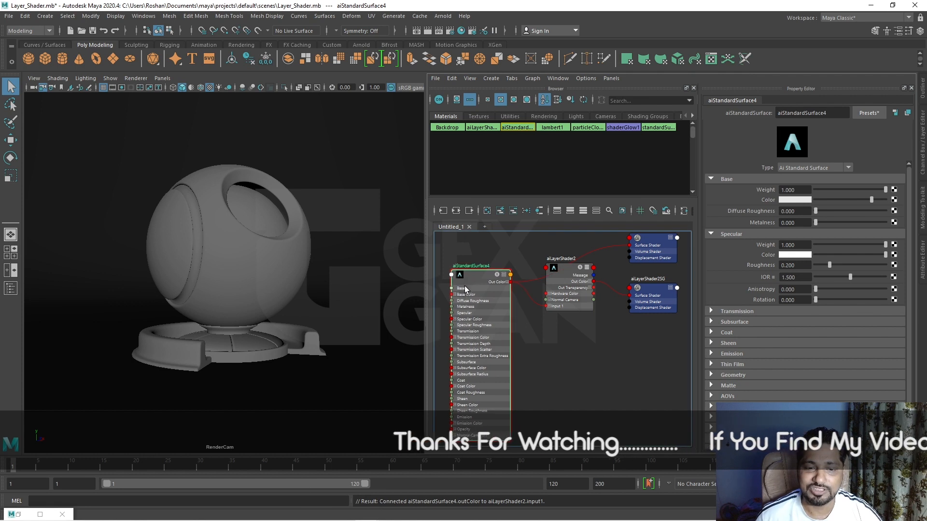
- Rename the aiStandardSurface feeding Layer 1 as Paint
{"action": "double_click", "coordinate": [816, 113]}
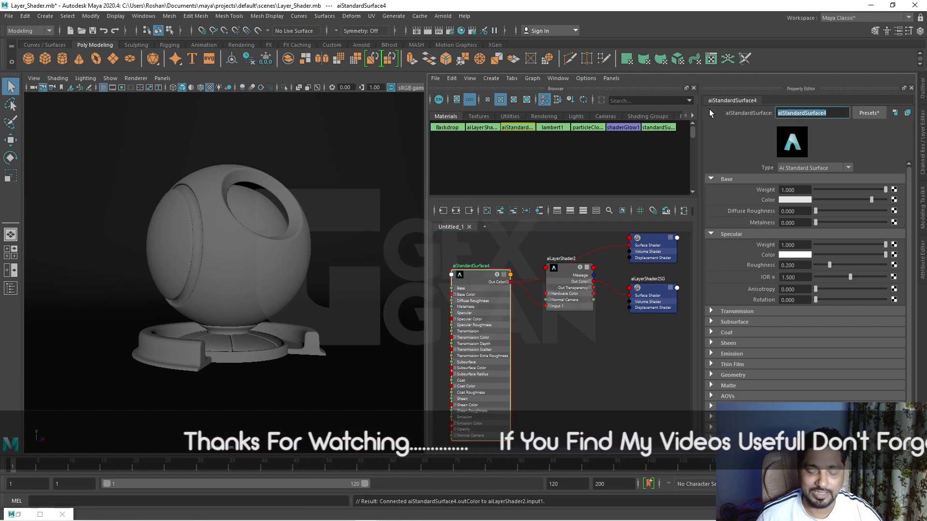
{"action": "type", "text": "Pa"}
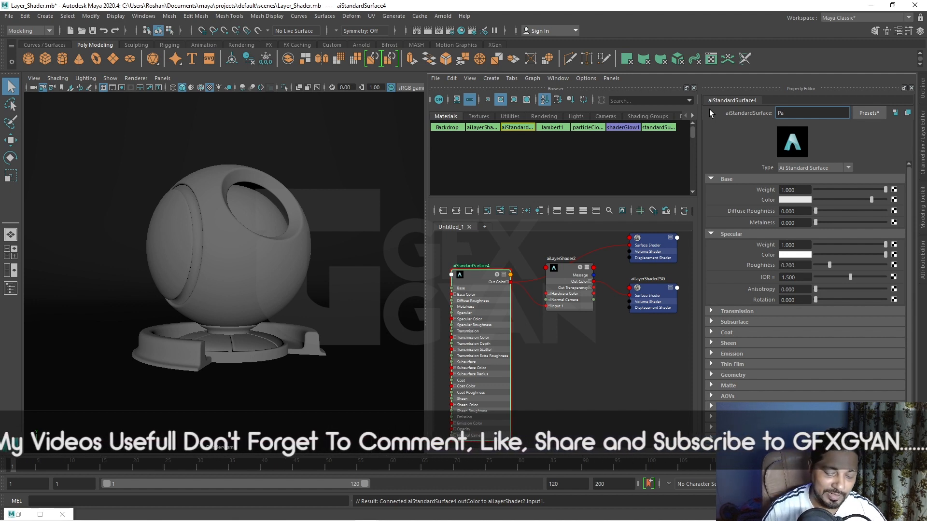
{"action": "type", "text": "int"}
{"action": "key", "text": "Return"}
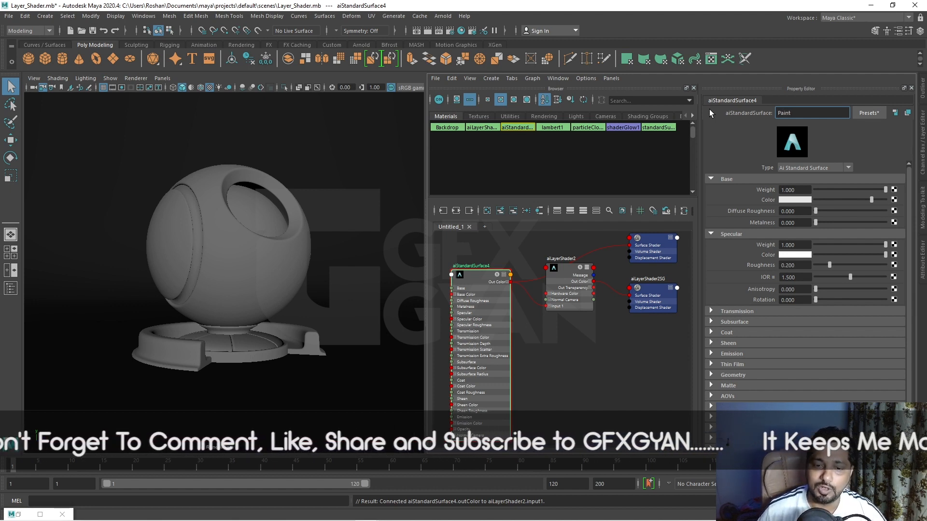
- Connect another new aiStandardSurface to the Layer 2 input of the layer shader
{"action": "left_click", "coordinate": [565, 271]}
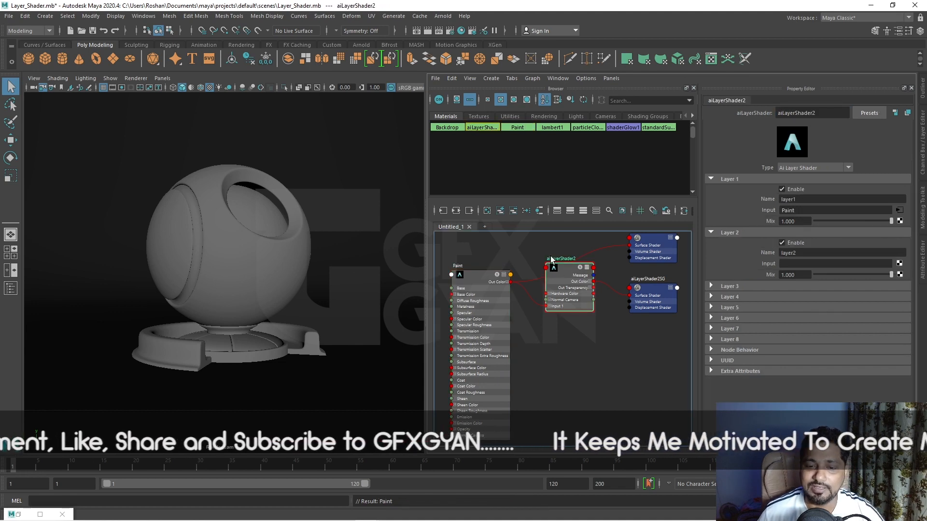
{"action": "left_click", "coordinate": [900, 263]}
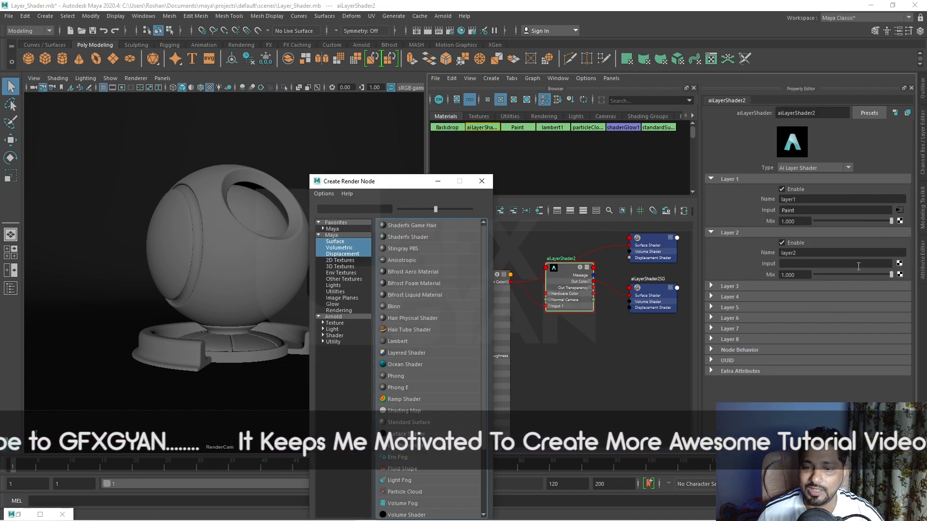
{"action": "left_click", "coordinate": [335, 335]}
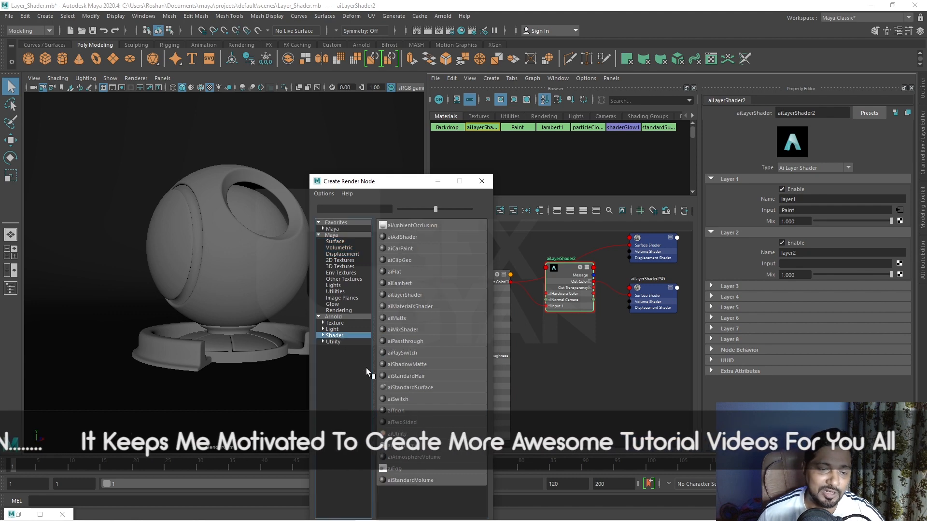
{"action": "left_click", "coordinate": [416, 387]}
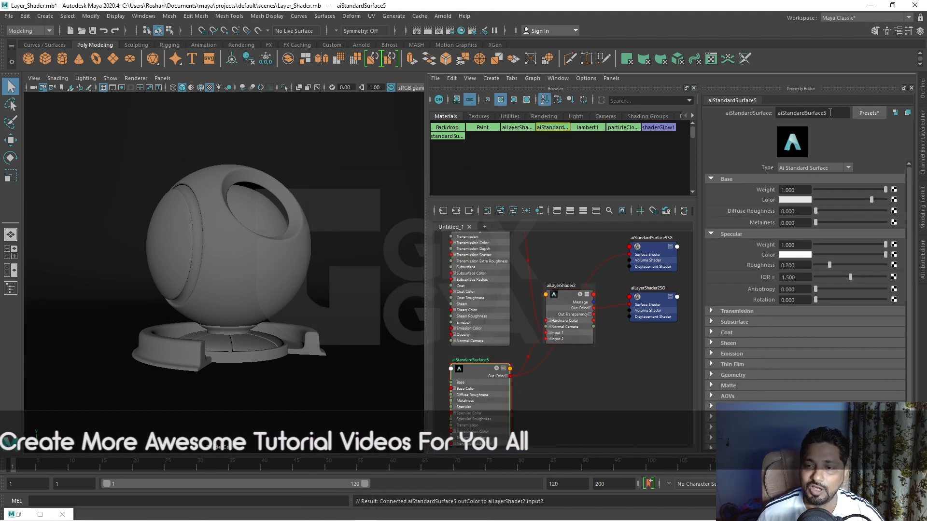
- Rename the aiStandardSurface feeding Layer 2 as Metal
{"action": "double_click", "coordinate": [801, 112]}
{"action": "type", "text": "M"}
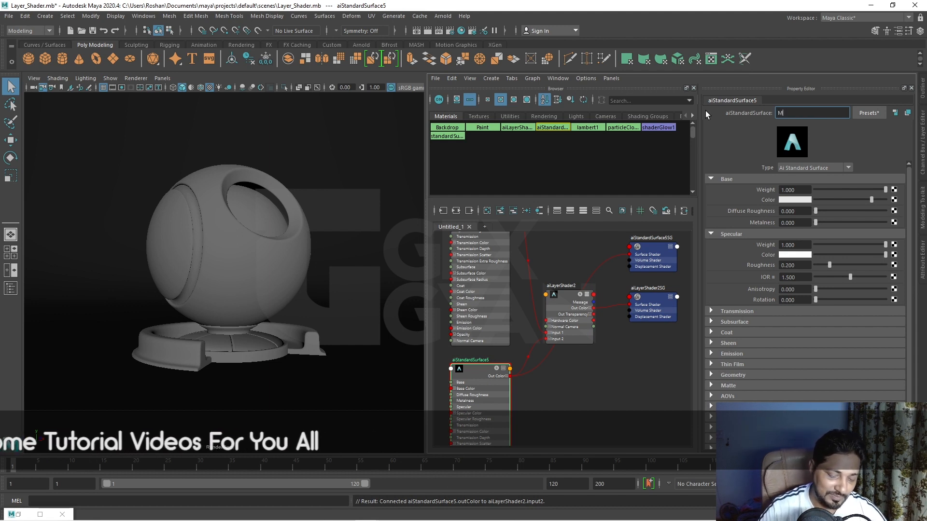
{"action": "type", "text": "etal"}
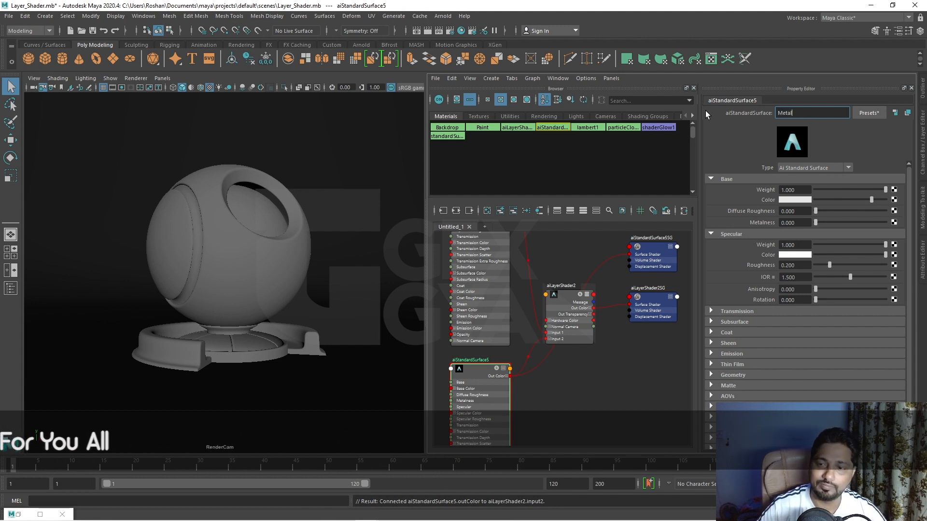
{"action": "key", "text": "Return"}
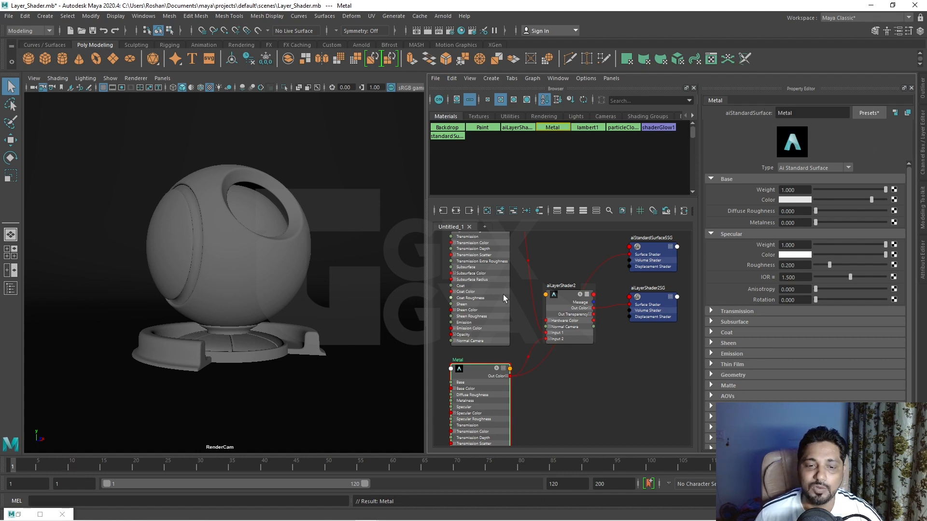
- Set the Paint material's base color to a darkened yellow with hue 60 and saturation 1
{"action": "middle_click_drag", "start_coordinate": [570, 336], "coordinate": [612, 377]}
{"action": "middle_click_drag", "start_coordinate": [553, 294], "coordinate": [551, 320]}
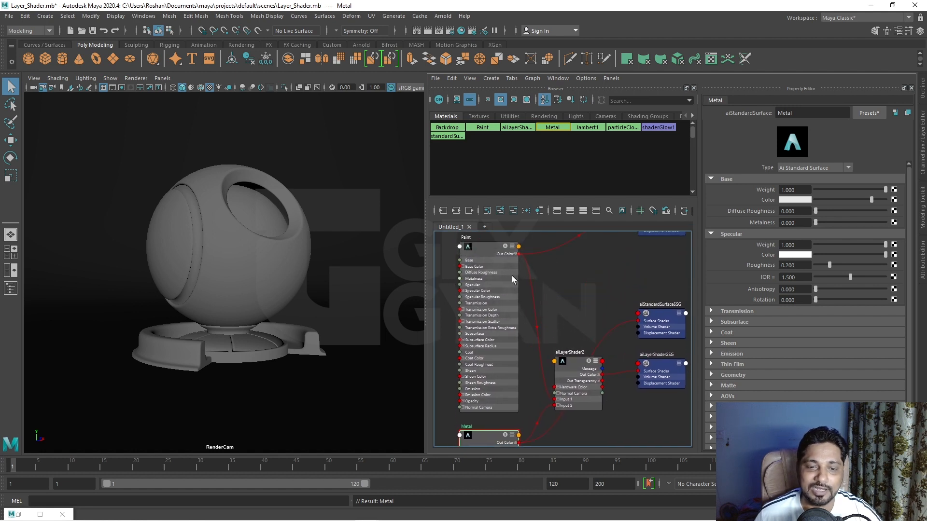
{"action": "left_click", "coordinate": [479, 253]}
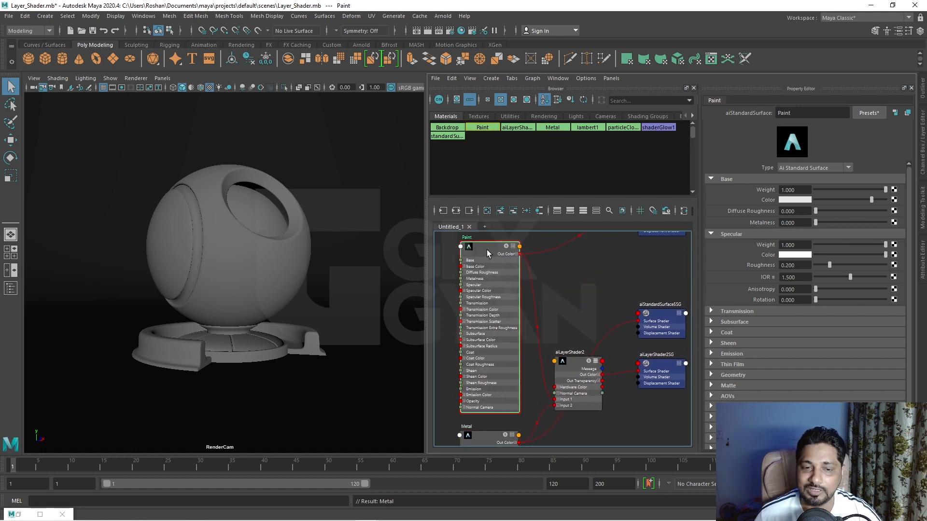
{"action": "left_click", "coordinate": [796, 200]}
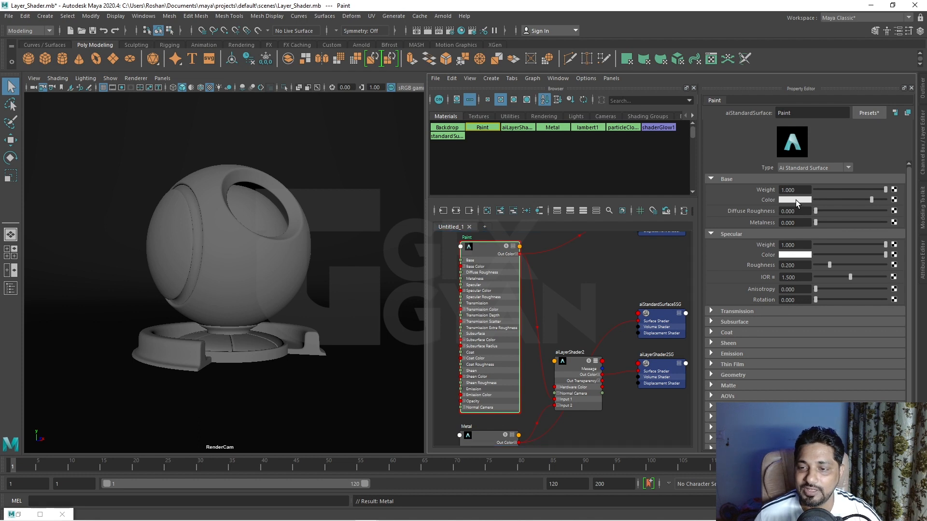
{"action": "left_click", "coordinate": [771, 176]}
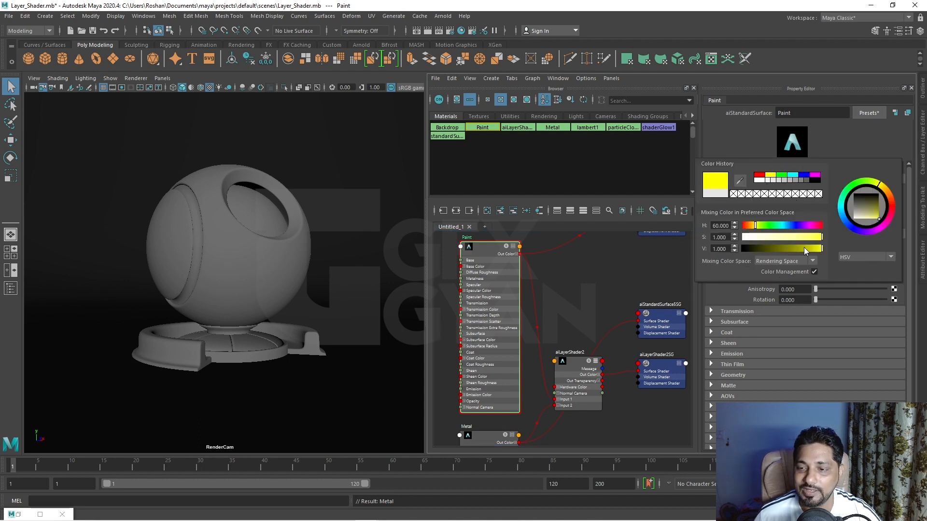
{"action": "left_click_drag", "start_coordinate": [807, 251], "coordinate": [802, 251]}
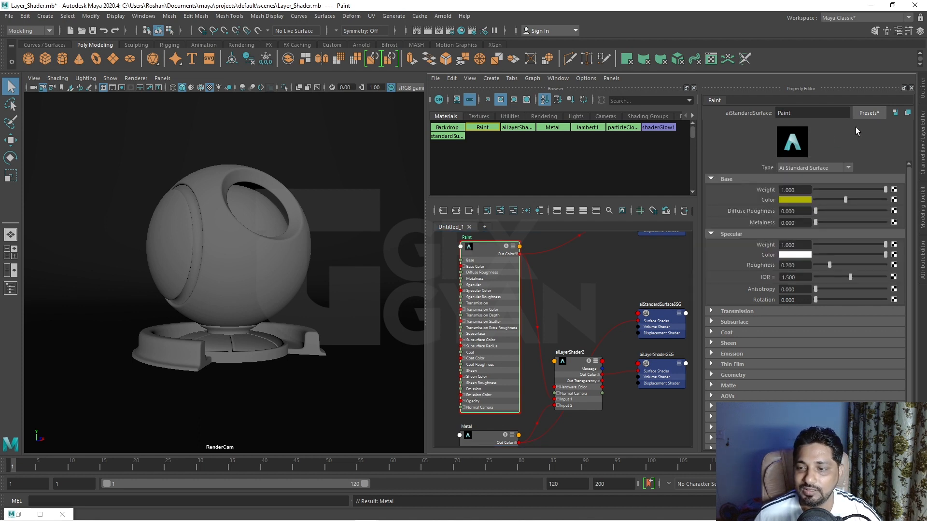
- Set the Metal material's metalness to 1
{"action": "middle_click_drag", "start_coordinate": [541, 396], "coordinate": [528, 292], "text": "alt"}
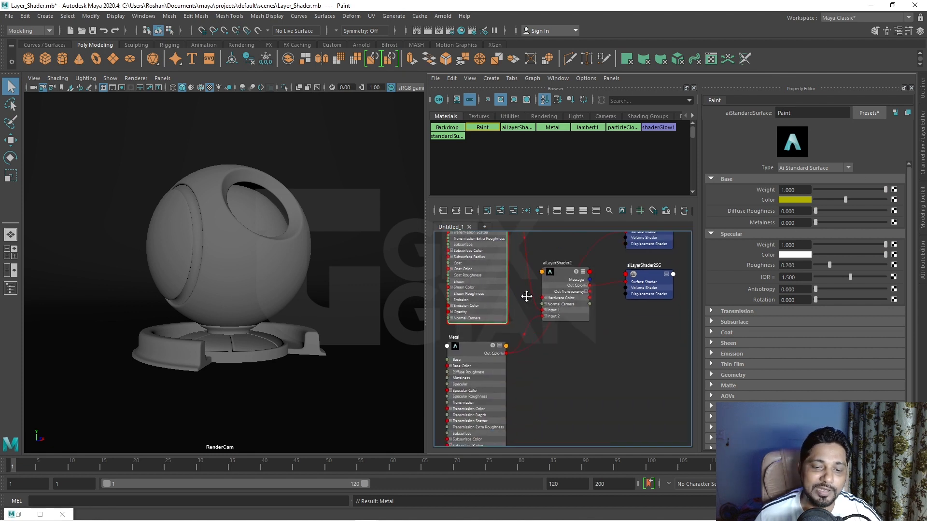
{"action": "left_click", "coordinate": [471, 334]}
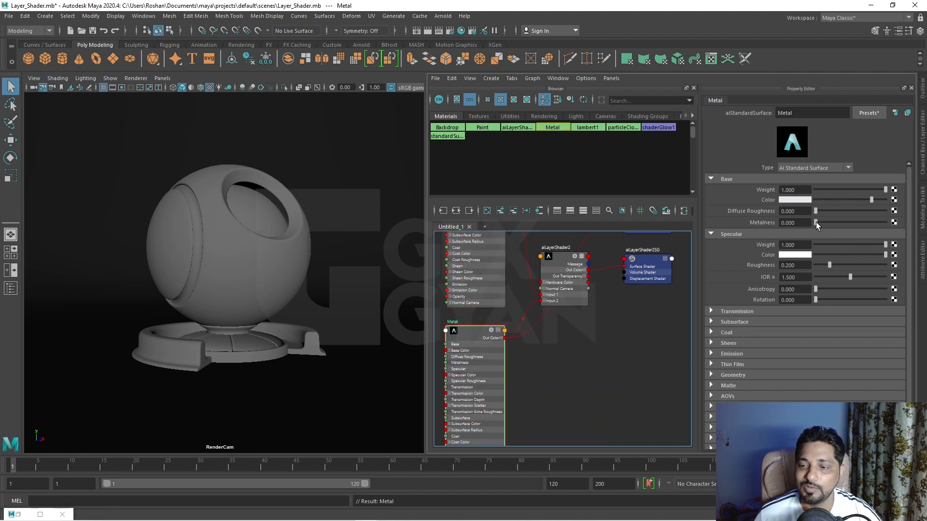
{"action": "left_click_drag", "start_coordinate": [816, 222], "coordinate": [885, 222]}
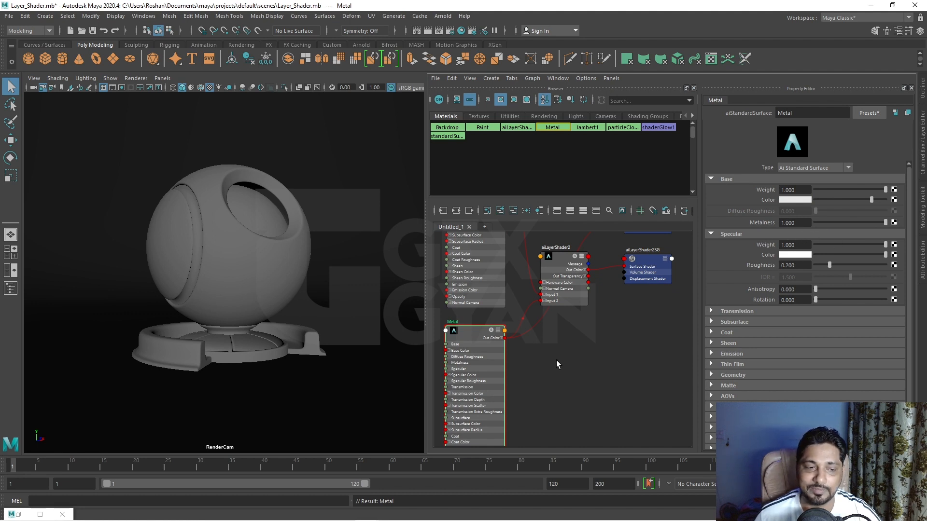
- Collapse the Paint and Metal nodes and place them one above the other beside the layer shader
{"action": "middle_click_drag", "start_coordinate": [557, 362], "coordinate": [581, 410], "text": "alt"}
{"action": "middle_click_drag", "start_coordinate": [602, 367], "coordinate": [569, 399], "text": "alt"}
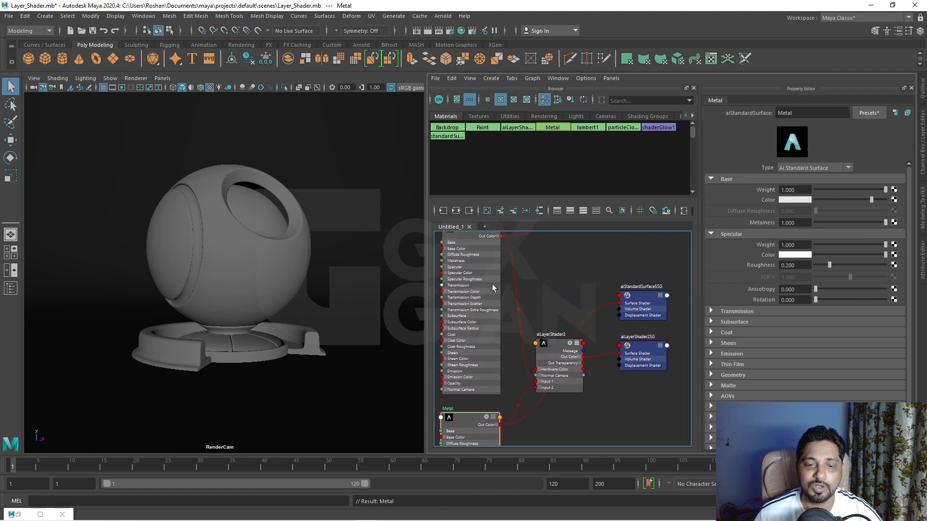
{"action": "middle_click_drag", "start_coordinate": [492, 284], "coordinate": [520, 297], "text": "alt"}
{"action": "left_click", "coordinate": [508, 248]}
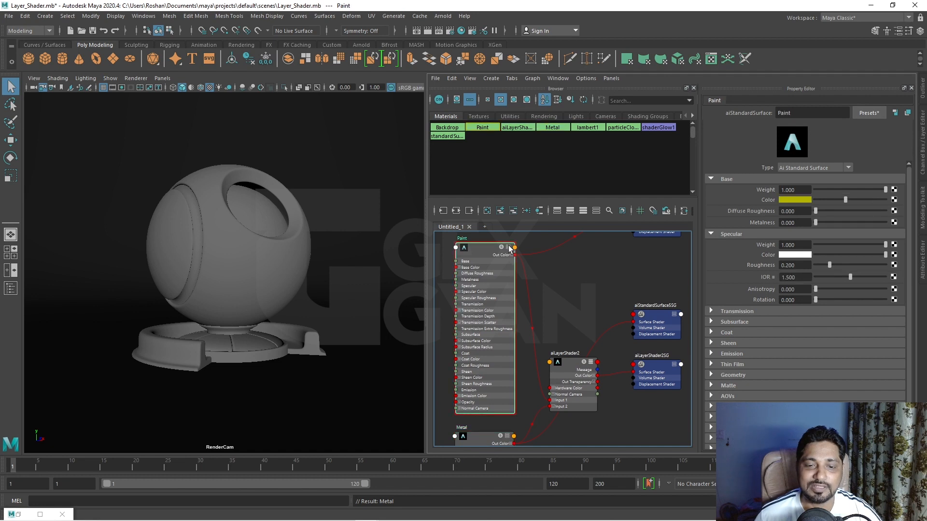
{"action": "mouse_move", "coordinate": [485, 439]}
{"action": "left_mouse_down"}
{"action": "mouse_move", "coordinate": [497, 293]}
{"action": "mouse_move", "coordinate": [496, 398]}
{"action": "left_mouse_up"}
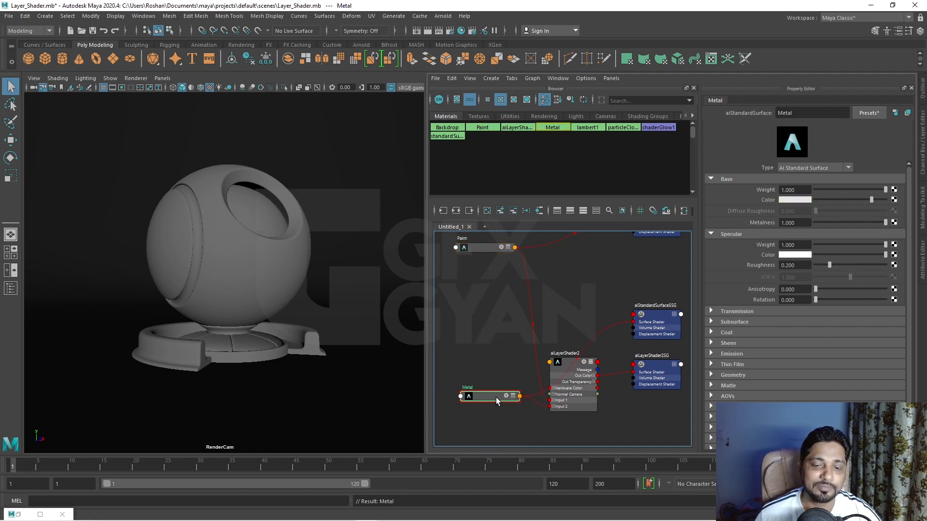
{"action": "mouse_move", "coordinate": [476, 245]}
{"action": "left_mouse_down"}
{"action": "mouse_move", "coordinate": [472, 337]}
{"action": "mouse_move", "coordinate": [487, 371]}
{"action": "left_mouse_up"}
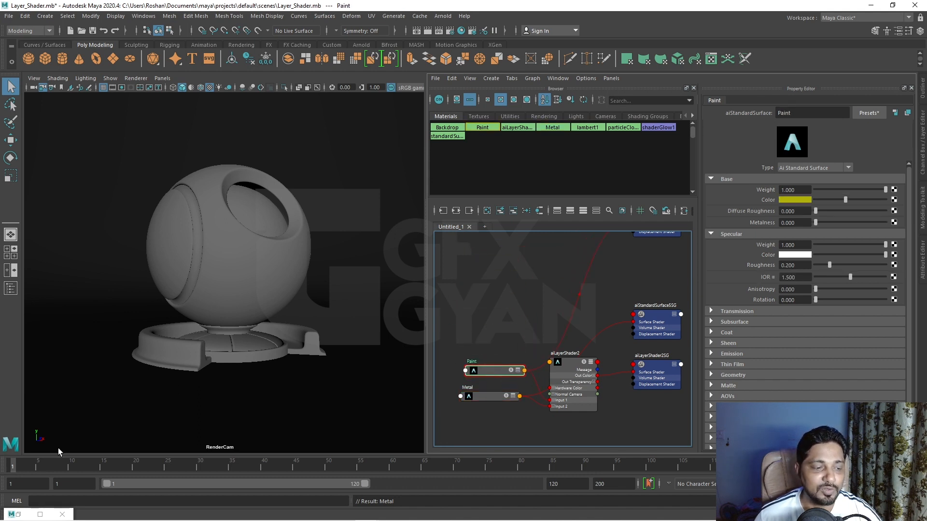
- Restore the Arnold RenderView window and render the shader ball with the layered material
{"action": "left_click", "coordinate": [40, 514]}
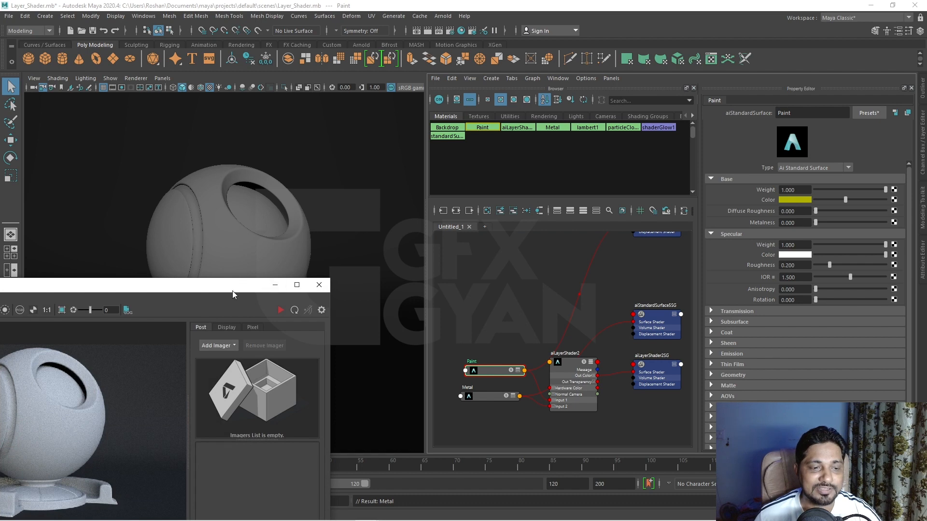
{"action": "left_click_drag", "start_coordinate": [232, 291], "coordinate": [535, 96]}
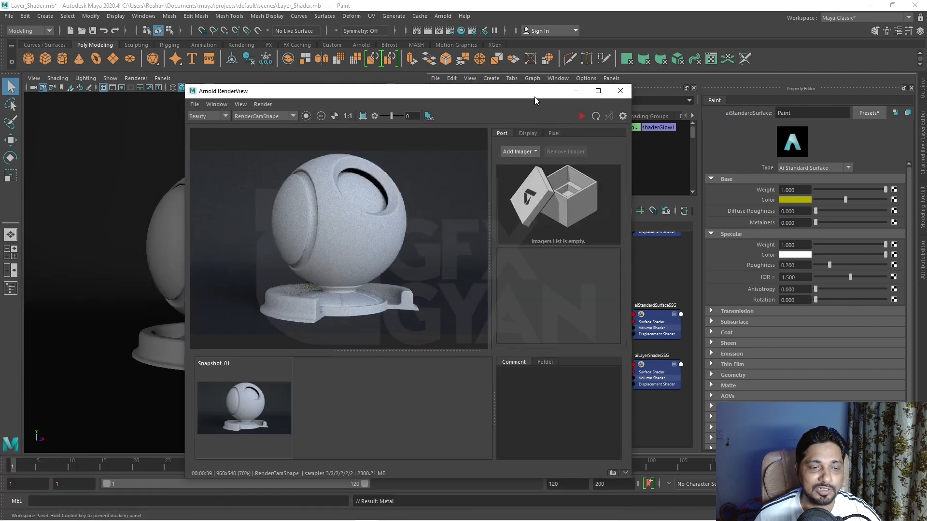
{"action": "left_click", "coordinate": [583, 116]}
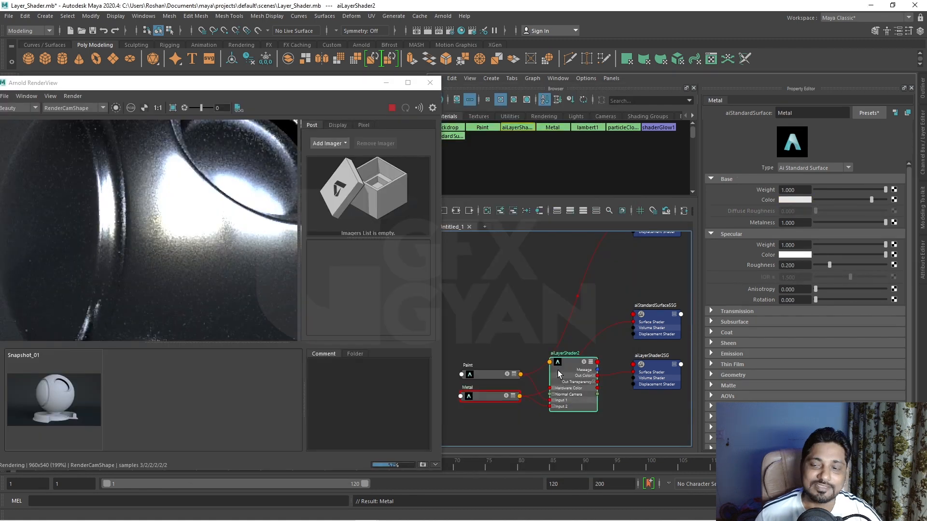
- Lower the Mix of Layer 2 on the layer shader to 0.381
{"action": "left_click", "coordinate": [558, 370]}
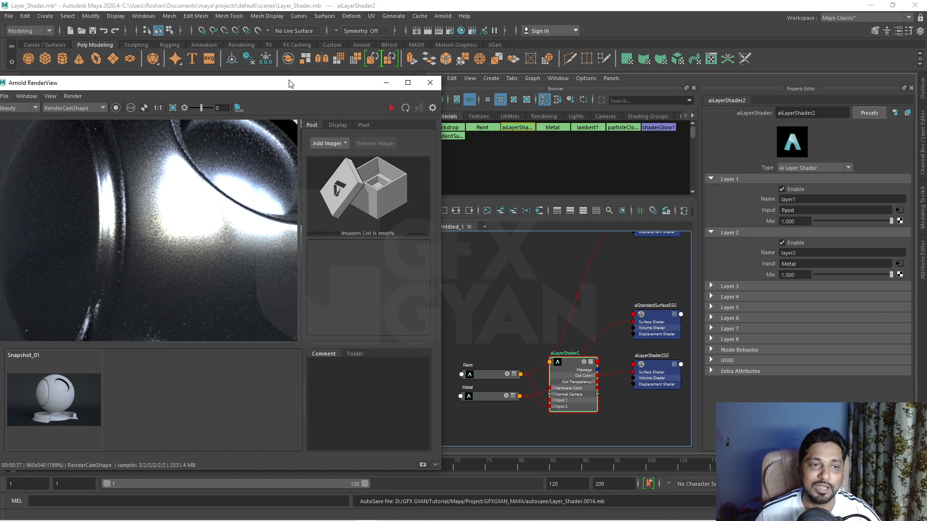
{"action": "left_click_drag", "start_coordinate": [290, 81], "coordinate": [249, 86]}
{"action": "scroll", "coordinate": [291, 233], "scroll_direction": "down", "scroll_amount": 6}
{"action": "left_click", "coordinate": [567, 367]}
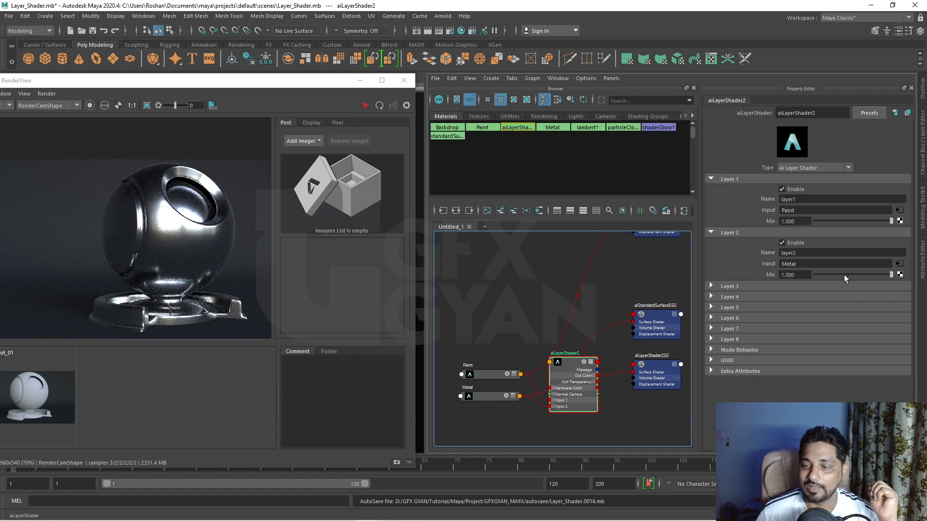
{"action": "left_click", "coordinate": [865, 274]}
{"action": "left_click_drag", "start_coordinate": [864, 274], "coordinate": [843, 274]}
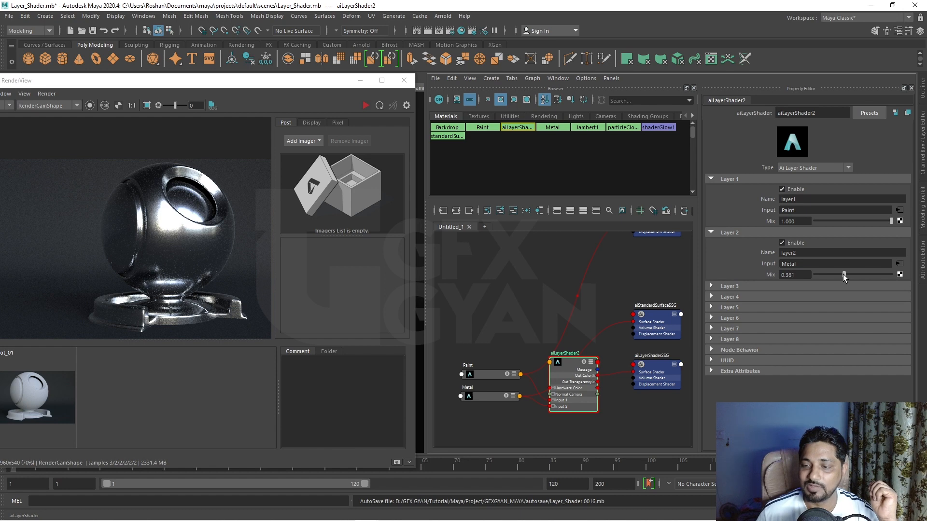
- Render a crop region over the shader ball's body to check the blend of the two layers
{"action": "left_click", "coordinate": [147, 105]}
{"action": "left_click_drag", "start_coordinate": [140, 184], "coordinate": [184, 239]}
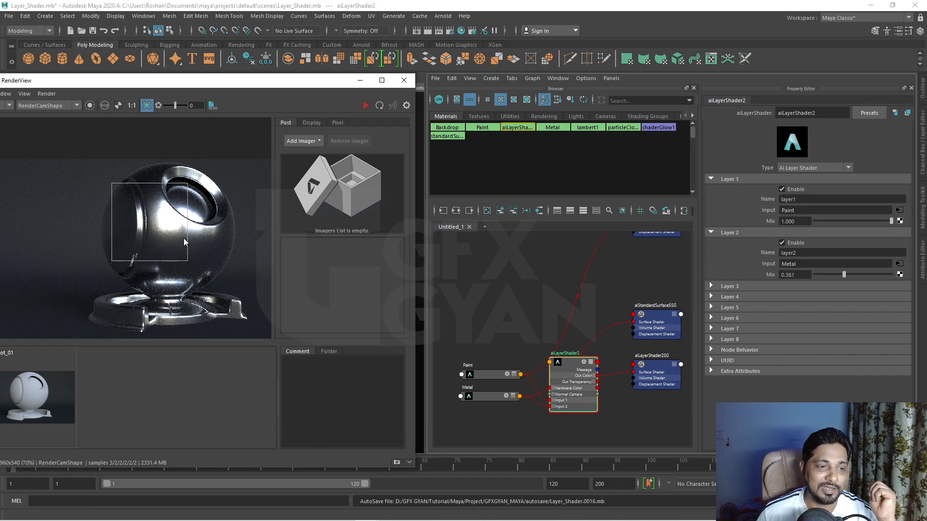
{"action": "left_click", "coordinate": [366, 105]}
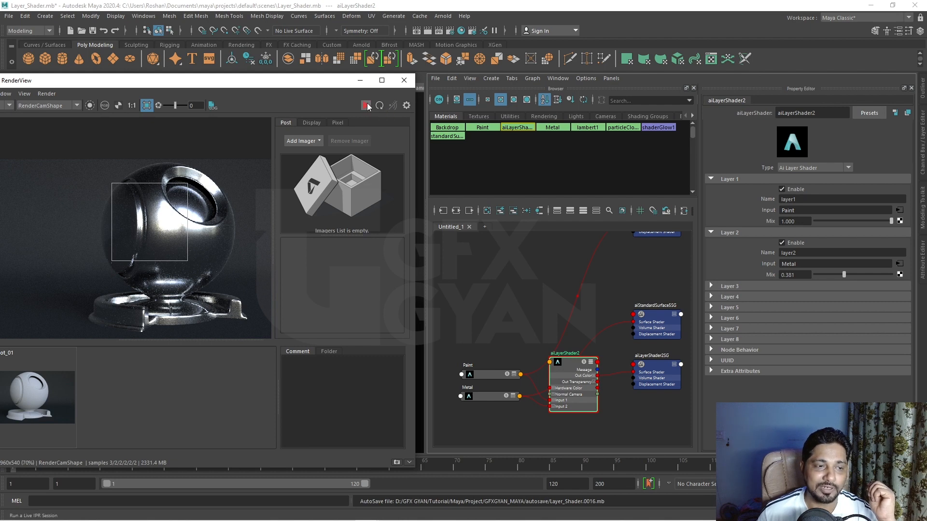
{"action": "scroll", "coordinate": [137, 233], "scroll_direction": "up", "scroll_amount": 2}
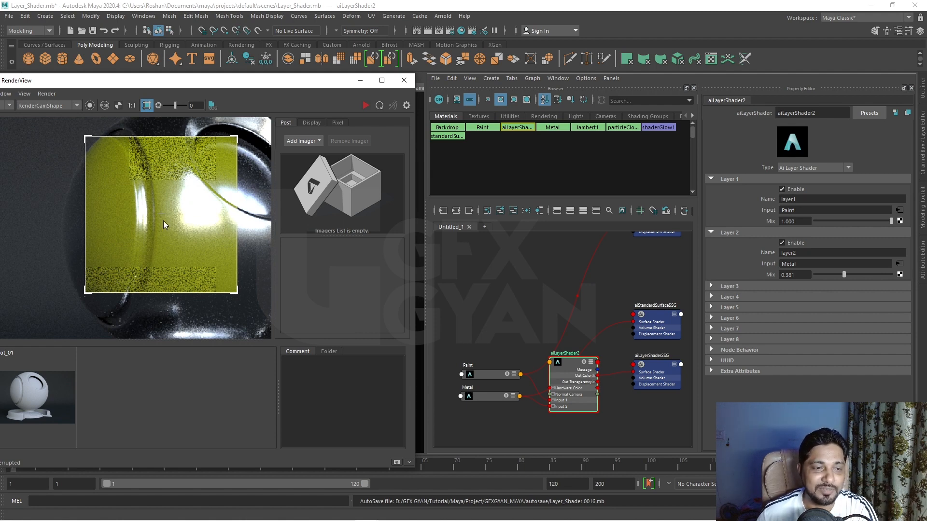
{"action": "scroll", "coordinate": [163, 222], "scroll_direction": "down", "scroll_amount": 1}
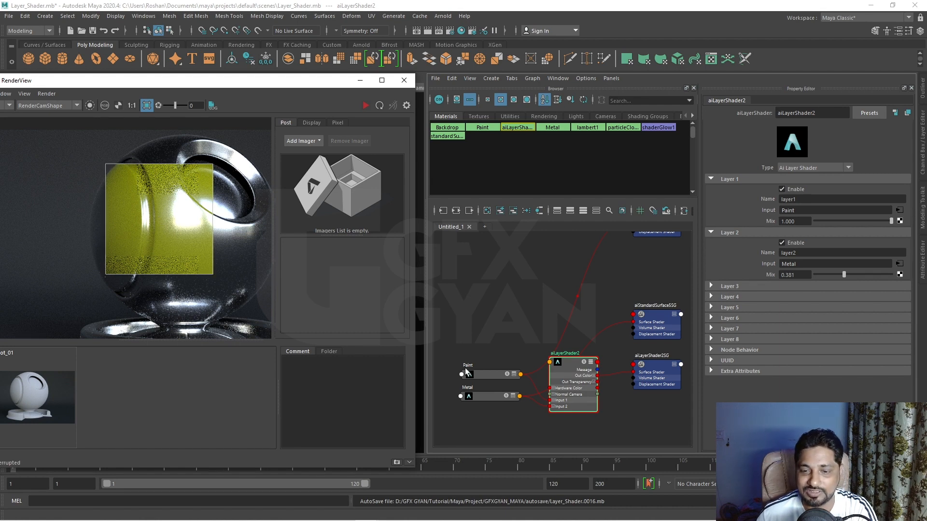
- Move the Paint and Metal nodes above the layer shader to free space in the graph
{"action": "middle_click_drag", "start_coordinate": [509, 377], "coordinate": [510, 329], "text": "alt"}
{"action": "left_click_drag", "start_coordinate": [495, 367], "coordinate": [495, 365]}
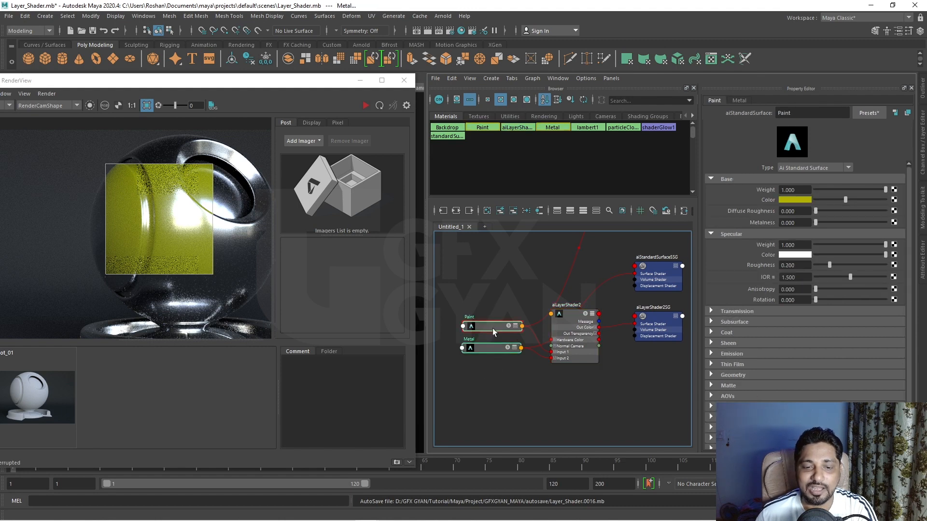
{"action": "left_click_drag", "start_coordinate": [493, 328], "coordinate": [484, 234]}
- Map a Checker texture to the Layer 2 Mix of the layer shader and reposition the shader node
{"action": "left_click_drag", "start_coordinate": [572, 321], "coordinate": [575, 301]}
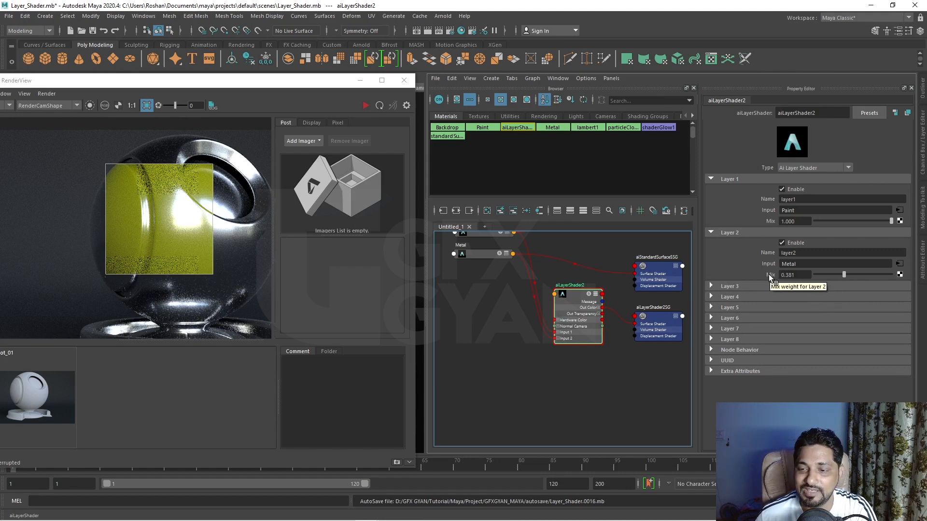
{"action": "left_click", "coordinate": [900, 274]}
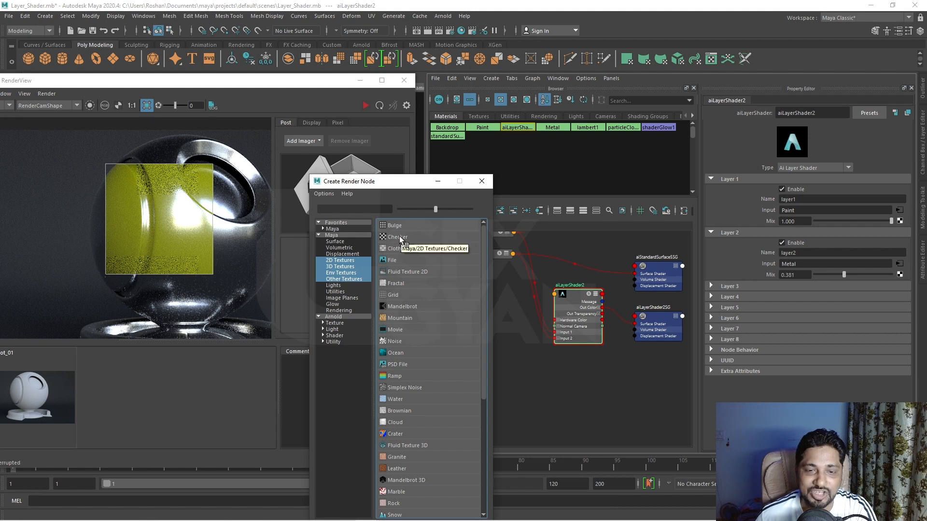
{"action": "left_click", "coordinate": [399, 237]}
{"action": "middle_click_drag", "start_coordinate": [597, 416], "coordinate": [573, 364]}
{"action": "left_click_drag", "start_coordinate": [589, 294], "coordinate": [600, 305]}
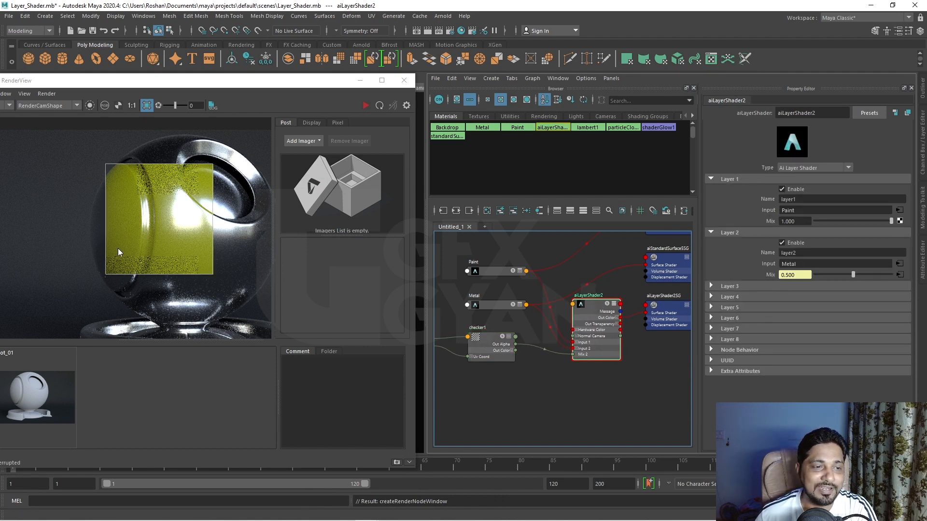
- Render the whole shader ball without the crop region and compare the blended layers with the Checker texture's colors
{"action": "left_click", "coordinate": [148, 106]}
{"action": "scroll", "coordinate": [157, 239], "scroll_direction": "down", "scroll_amount": 2}
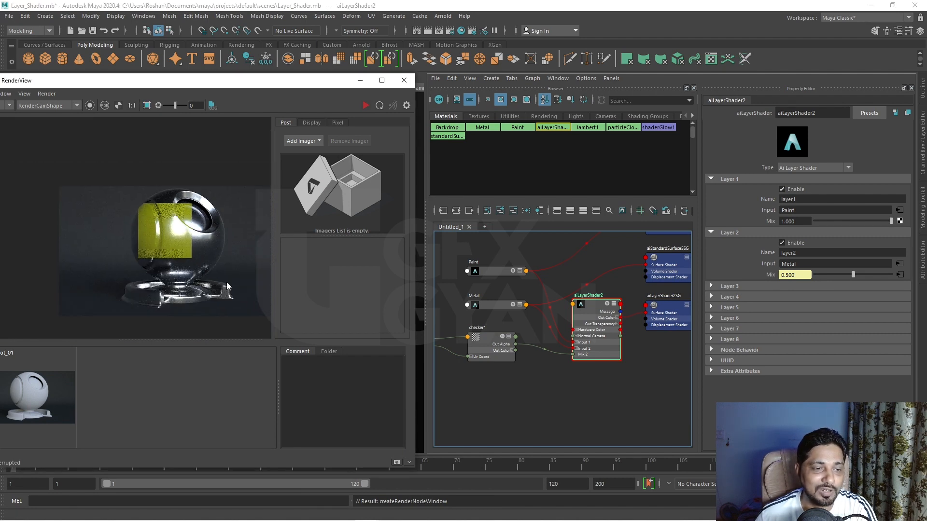
{"action": "middle_click_drag", "start_coordinate": [227, 282], "coordinate": [191, 274]}
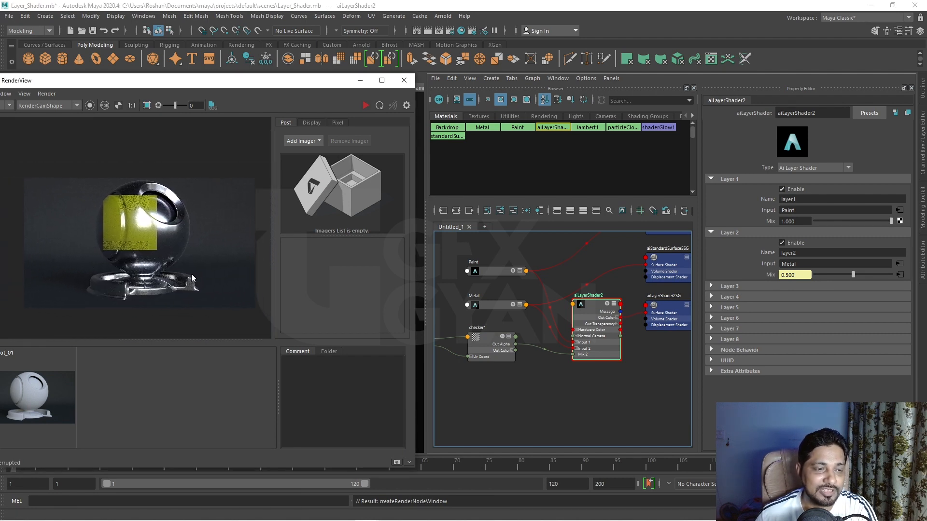
{"action": "left_click", "coordinate": [365, 106]}
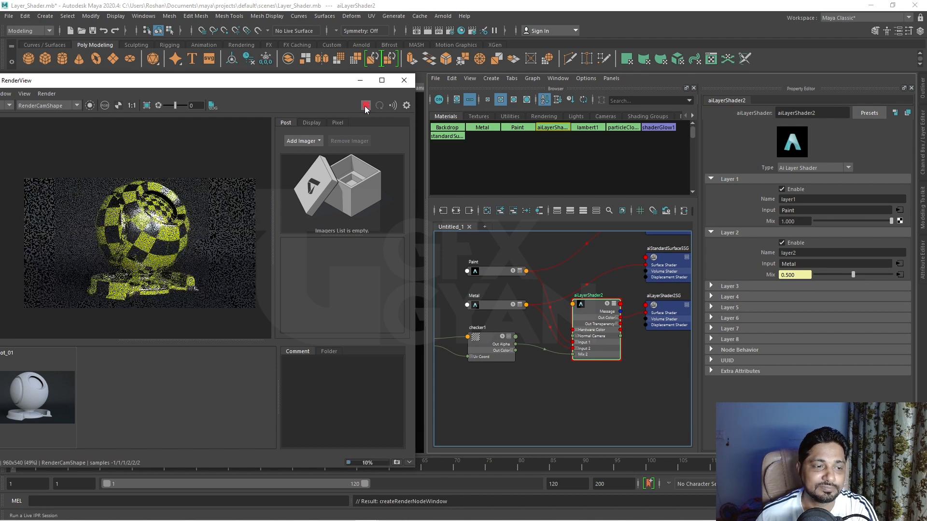
{"action": "scroll", "coordinate": [119, 238], "scroll_direction": "up", "scroll_amount": 3}
{"action": "scroll", "coordinate": [133, 179], "scroll_direction": "up", "scroll_amount": 2}
{"action": "scroll", "coordinate": [152, 195], "scroll_direction": "down", "scroll_amount": 3}
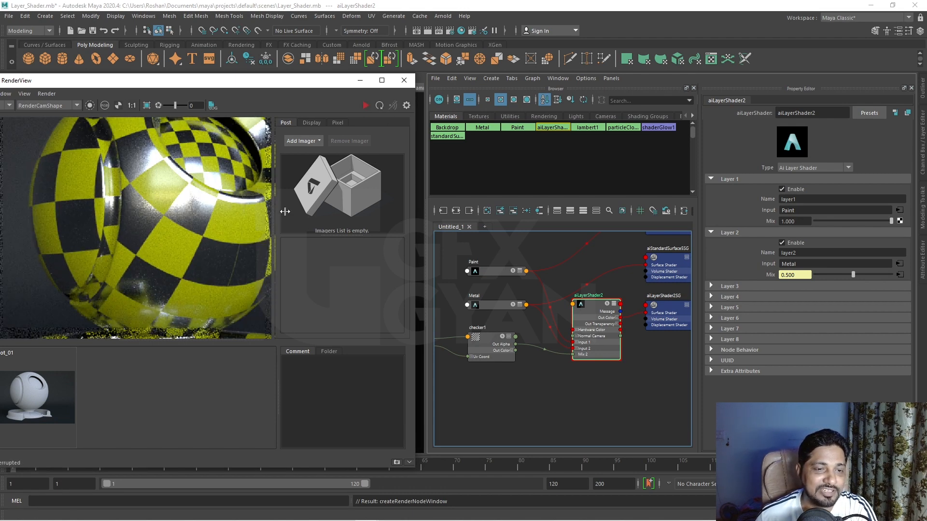
{"action": "left_click", "coordinate": [497, 339]}
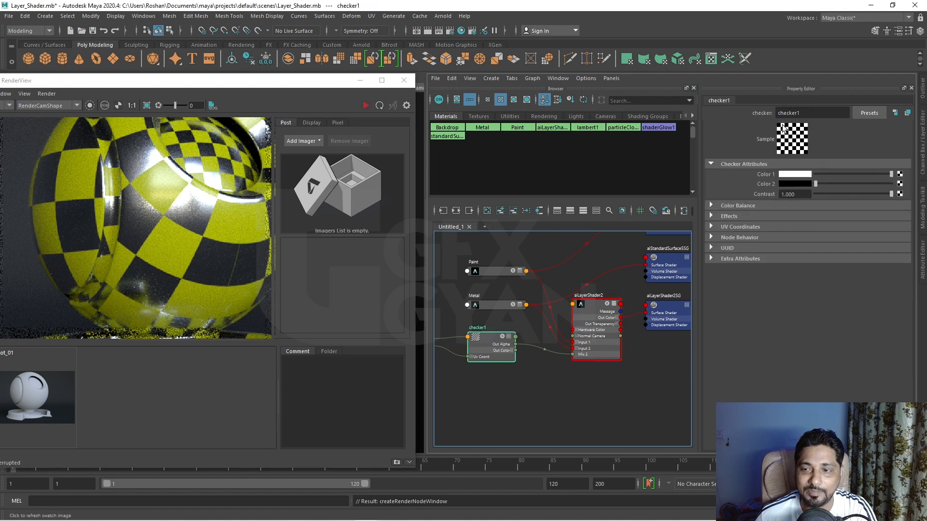
{"action": "scroll", "coordinate": [152, 211], "scroll_direction": "up", "scroll_amount": 2}
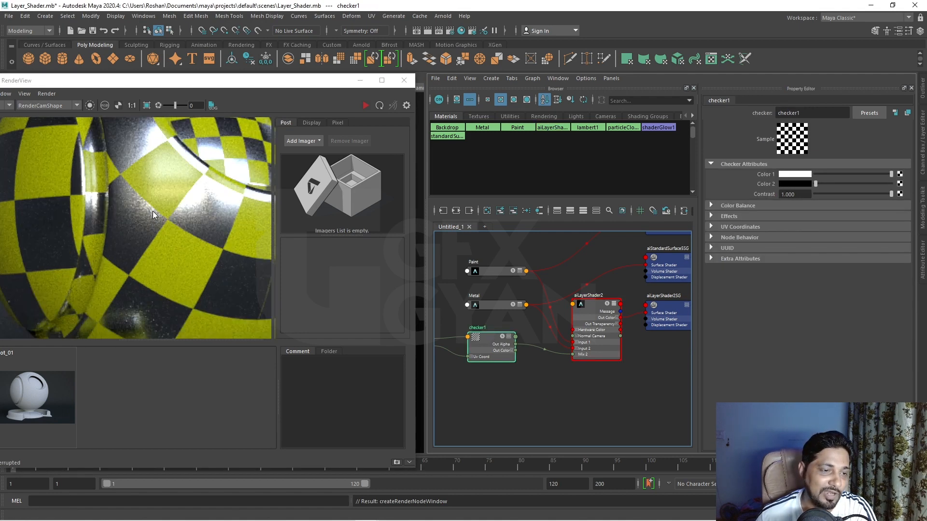
- Examine the Checker-driven paint and metal blend on the shader ball, the layer shader's settings and the grunge mask references
{"action": "scroll", "coordinate": [124, 141], "scroll_direction": "down", "scroll_amount": 2}
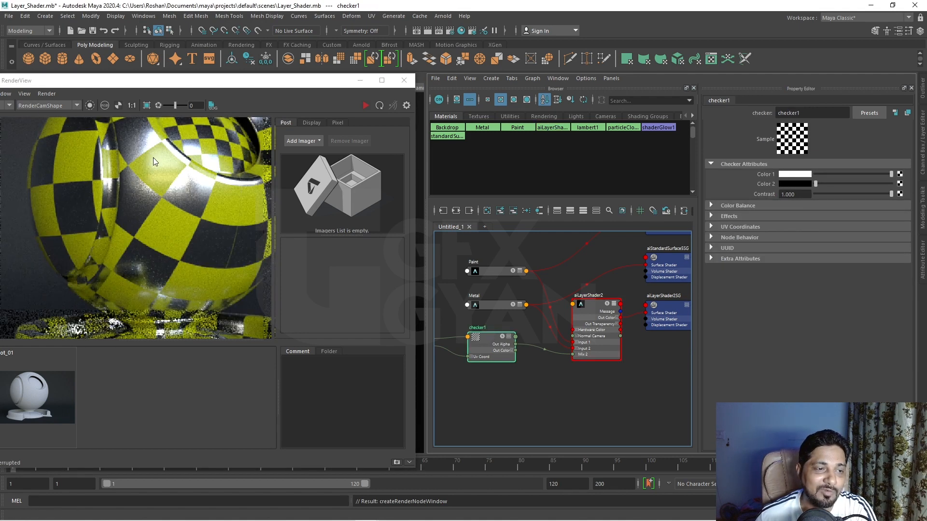
{"action": "middle_click_drag", "start_coordinate": [158, 159], "coordinate": [180, 215]}
{"action": "scroll", "coordinate": [127, 172], "scroll_direction": "up", "scroll_amount": 1}
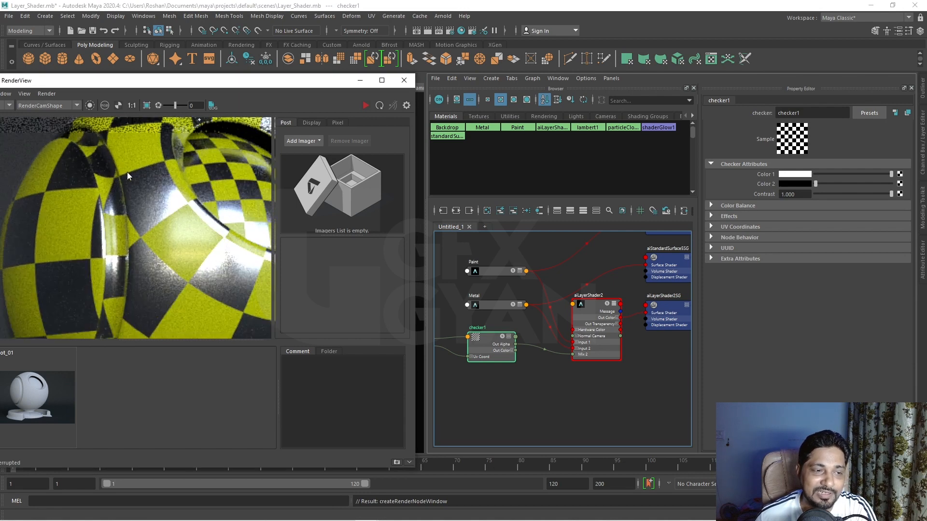
{"action": "scroll", "coordinate": [172, 215], "scroll_direction": "down", "scroll_amount": 1}
{"action": "middle_click_drag", "start_coordinate": [181, 224], "coordinate": [136, 188]}
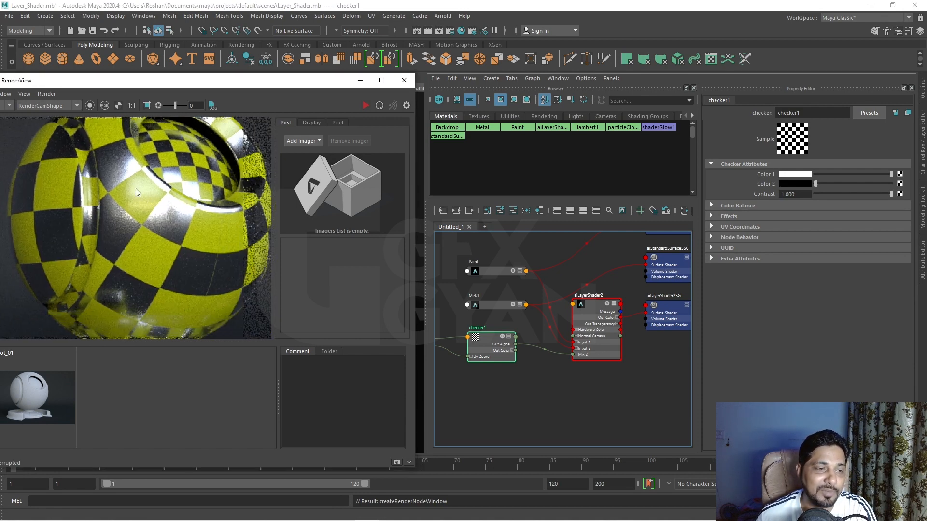
{"action": "scroll", "coordinate": [114, 192], "scroll_direction": "up", "scroll_amount": 1}
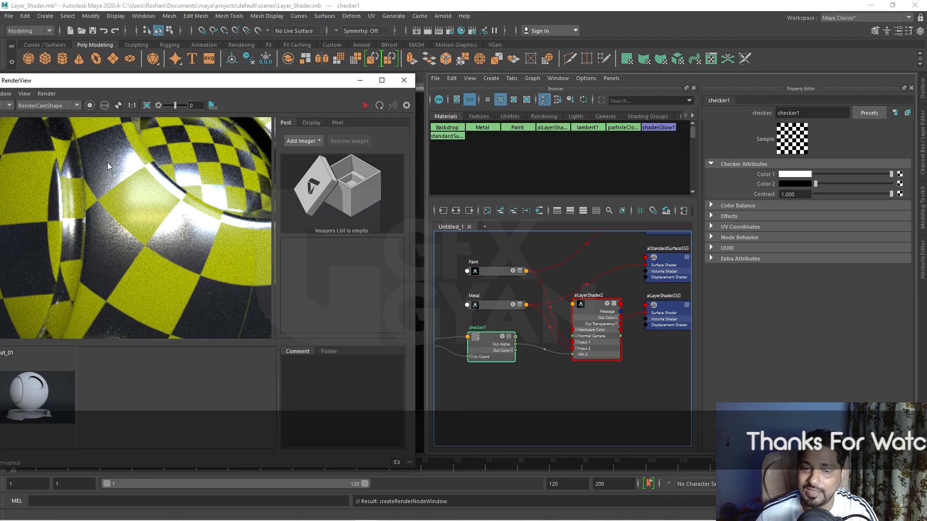
{"action": "middle_click_drag", "start_coordinate": [540, 388], "coordinate": [511, 370], "text": "alt"}
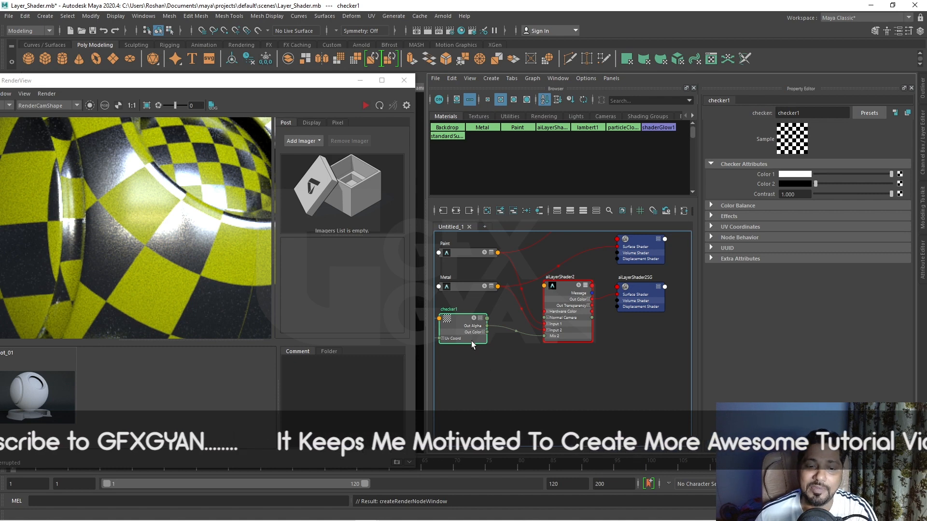
{"action": "left_click", "coordinate": [564, 295]}
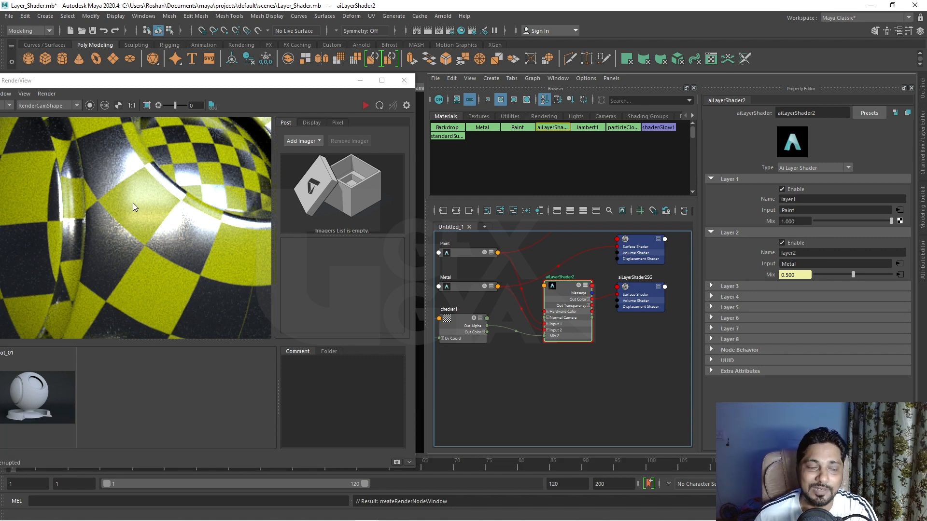
{"action": "middle_click_drag", "start_coordinate": [595, 340], "coordinate": [623, 339], "text": "alt"}
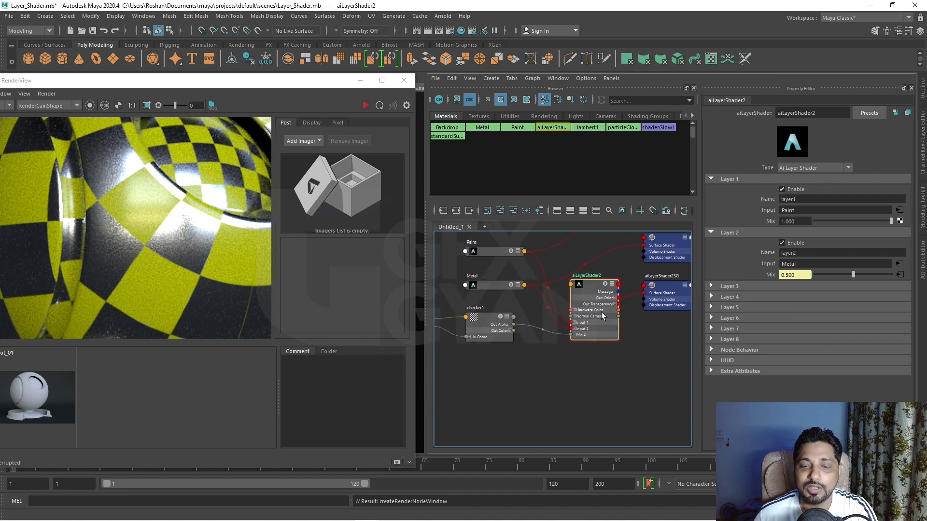
{"action": "scroll", "coordinate": [193, 239], "scroll_direction": "down", "scroll_amount": 5}
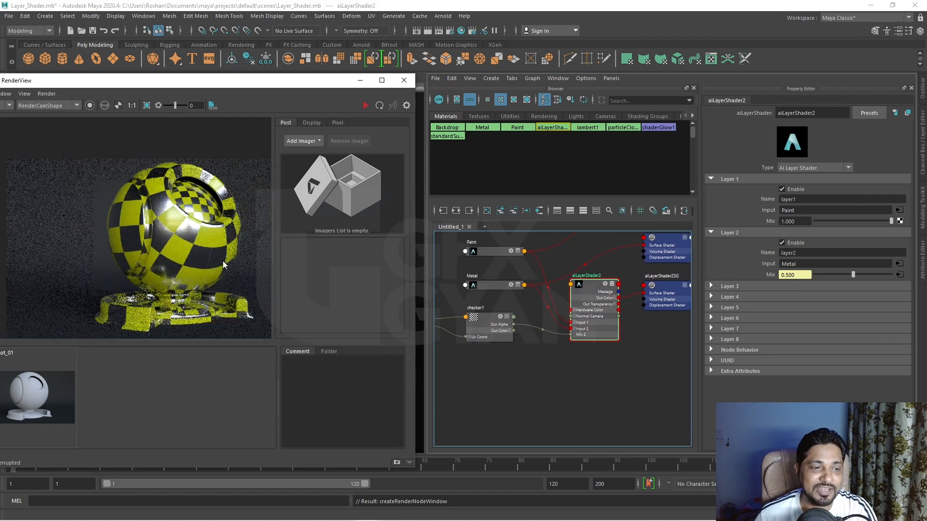
{"action": "left_click_drag", "start_coordinate": [598, 287], "coordinate": [603, 292]}
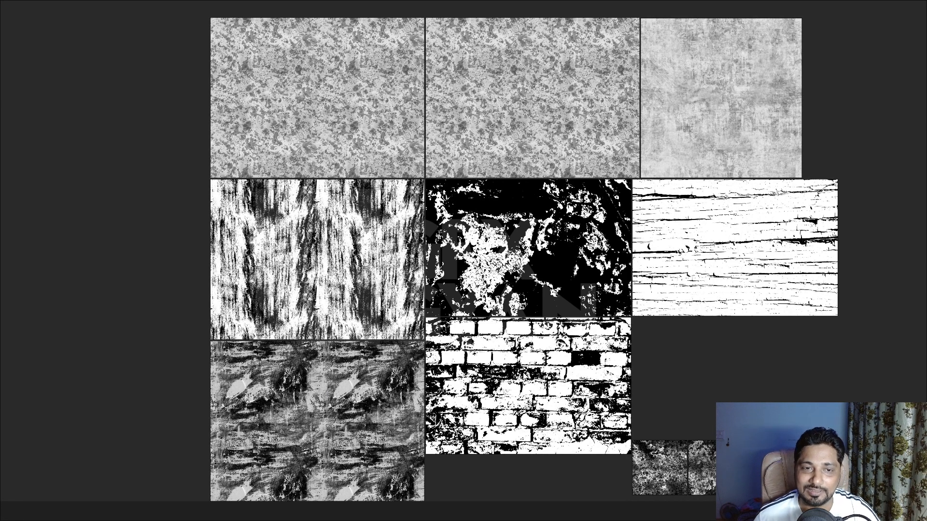
{"action": "key", "text": "alt+Tab"}
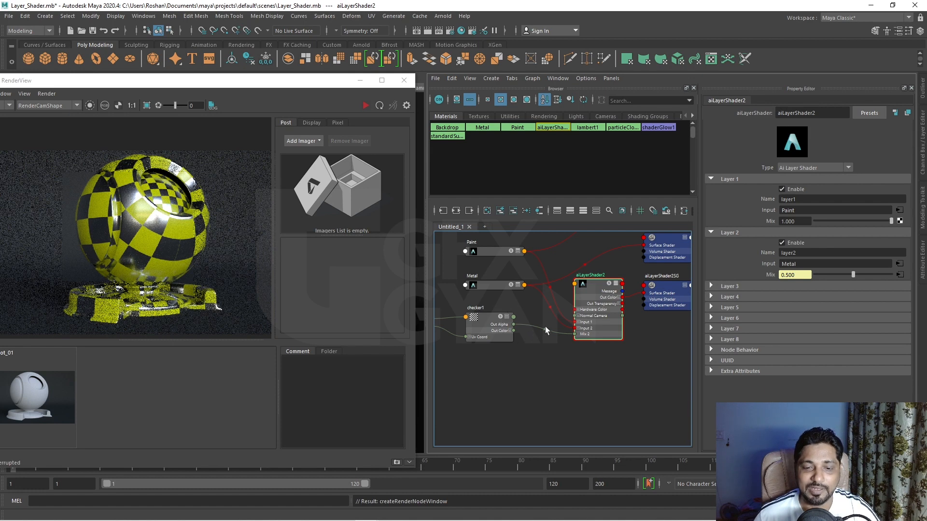
- Disconnect the Checker texture from the layer shader's Mix 2 input and remove its node from the graph
{"action": "left_click", "coordinate": [545, 328]}
{"action": "key", "text": "Delete"}
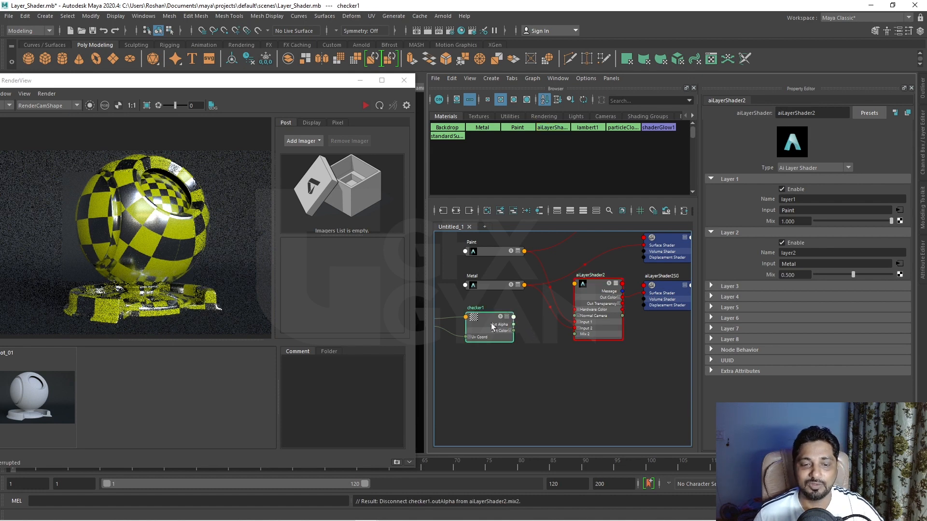
{"action": "left_click", "coordinate": [491, 323]}
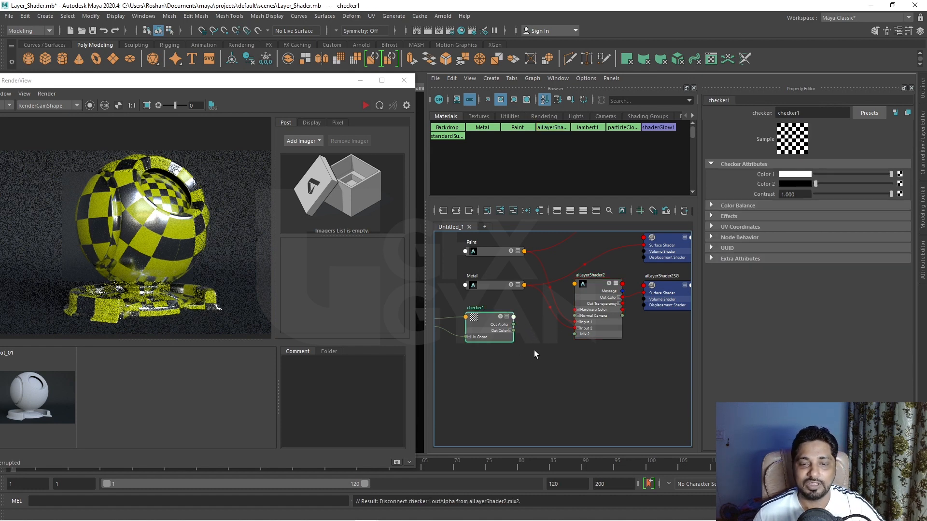
{"action": "left_click", "coordinate": [513, 211]}
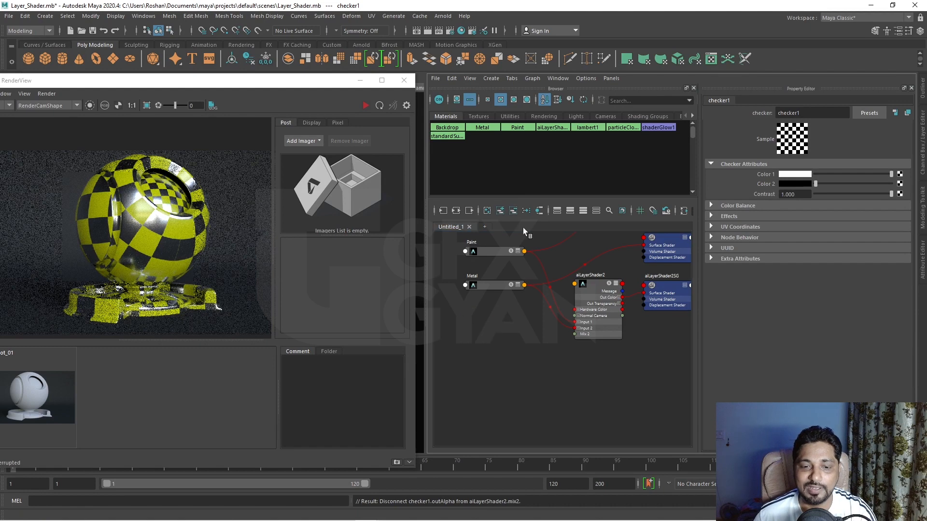
- Map a File texture to the Layer 2 Mix of the layer shader
{"action": "left_click", "coordinate": [593, 304]}
{"action": "left_click", "coordinate": [900, 275]}
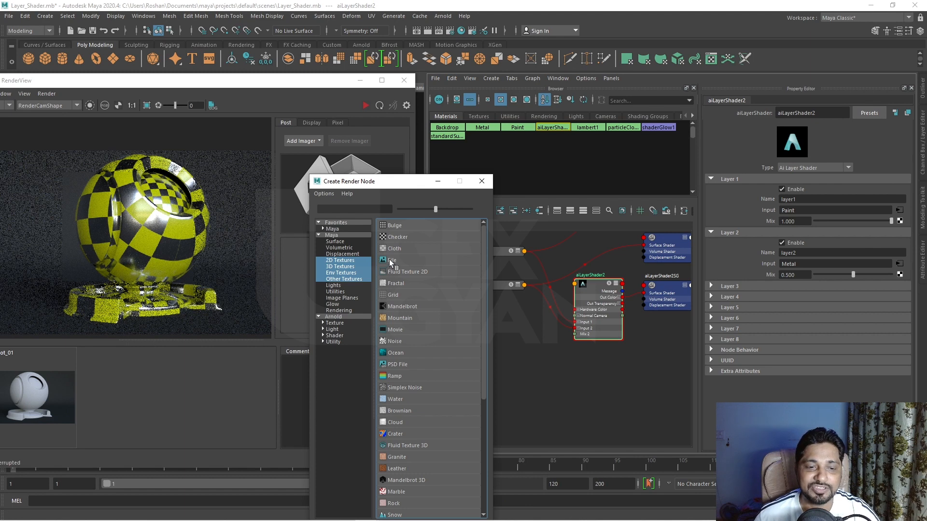
{"action": "left_click", "coordinate": [391, 263]}
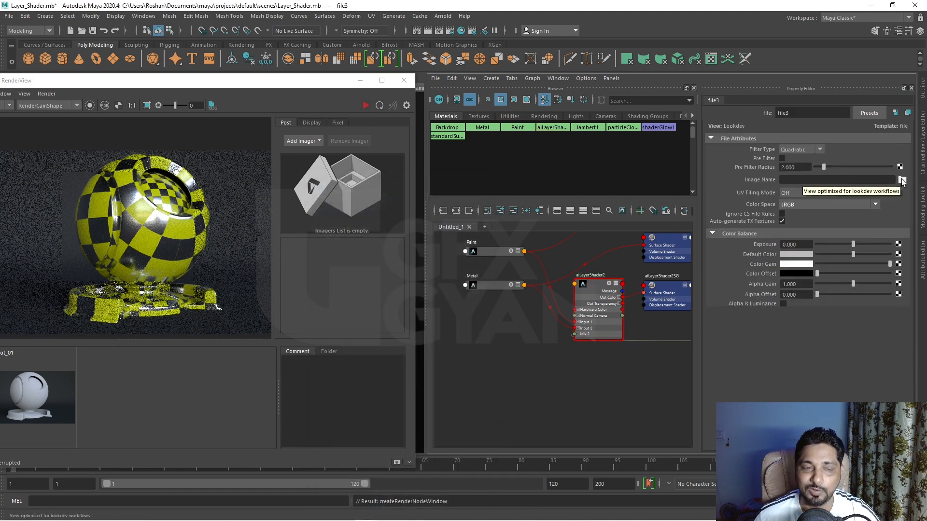
- Preview the texture images in the Downloads folder and load Seamless-Dust-Texture-2.jpg into the File texture
{"action": "left_click", "coordinate": [903, 179]}
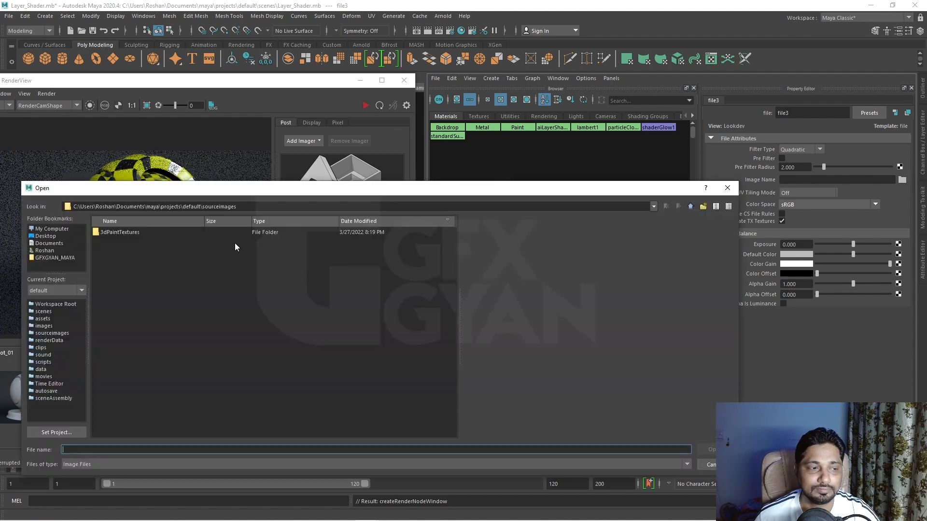
{"action": "left_click", "coordinate": [47, 251]}
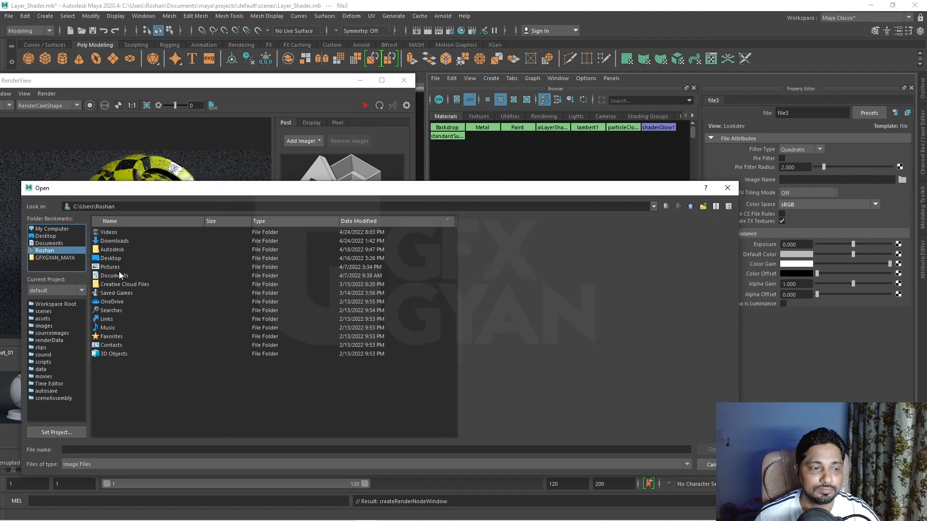
{"action": "double_click", "coordinate": [125, 241]}
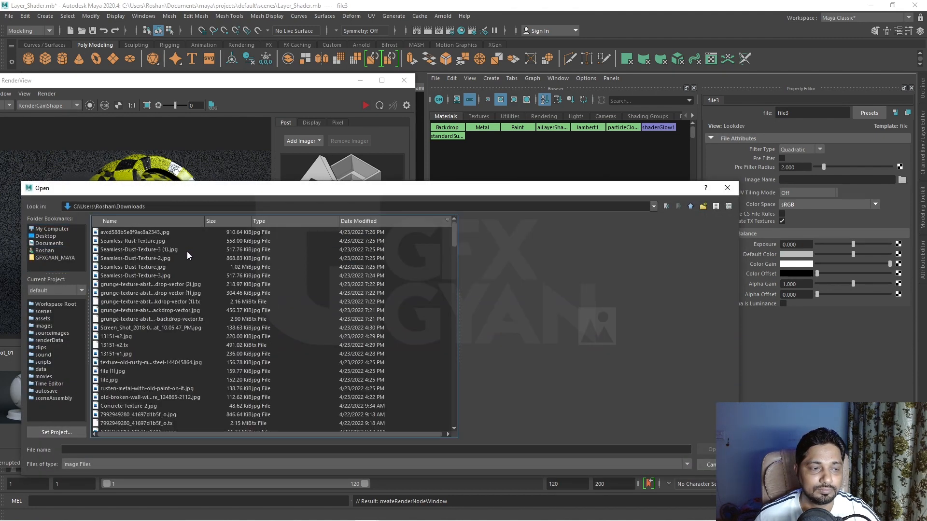
{"action": "left_click", "coordinate": [150, 241]}
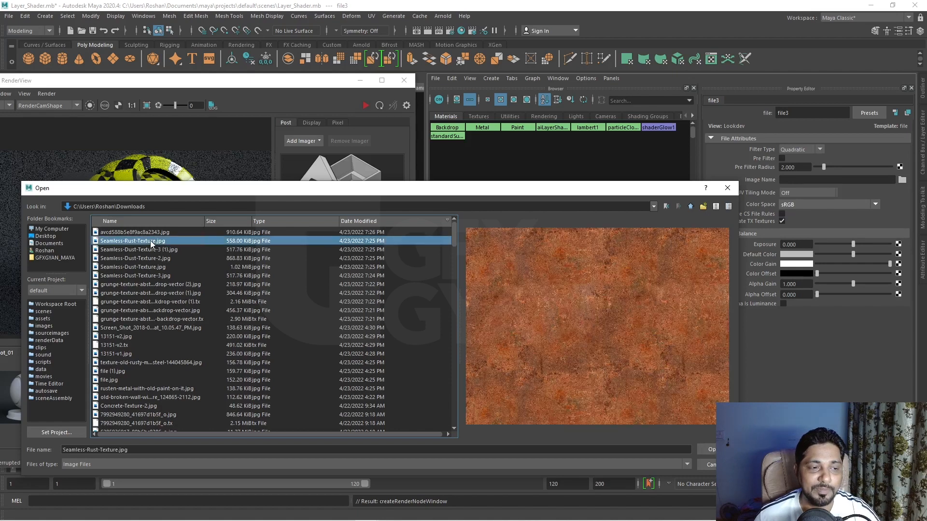
{"action": "left_click", "coordinate": [152, 250]}
{"action": "left_click", "coordinate": [152, 264]}
{"action": "left_click", "coordinate": [149, 281]}
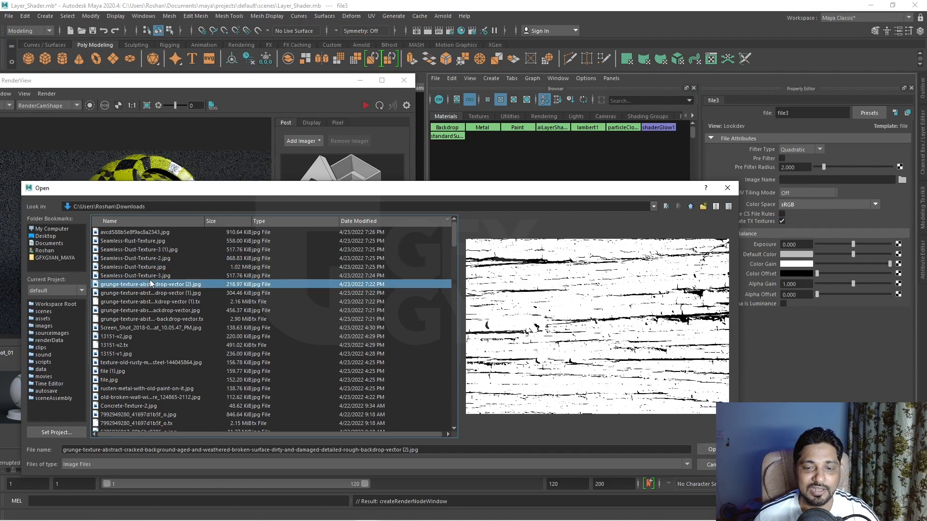
{"action": "left_click", "coordinate": [157, 293]}
{"action": "left_click", "coordinate": [160, 302]}
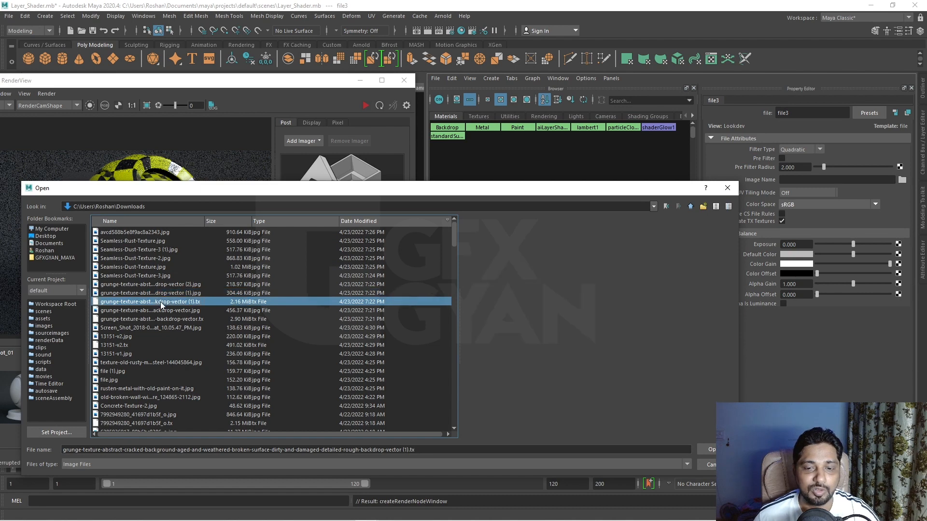
{"action": "left_click", "coordinate": [173, 311]}
{"action": "left_click", "coordinate": [145, 258]}
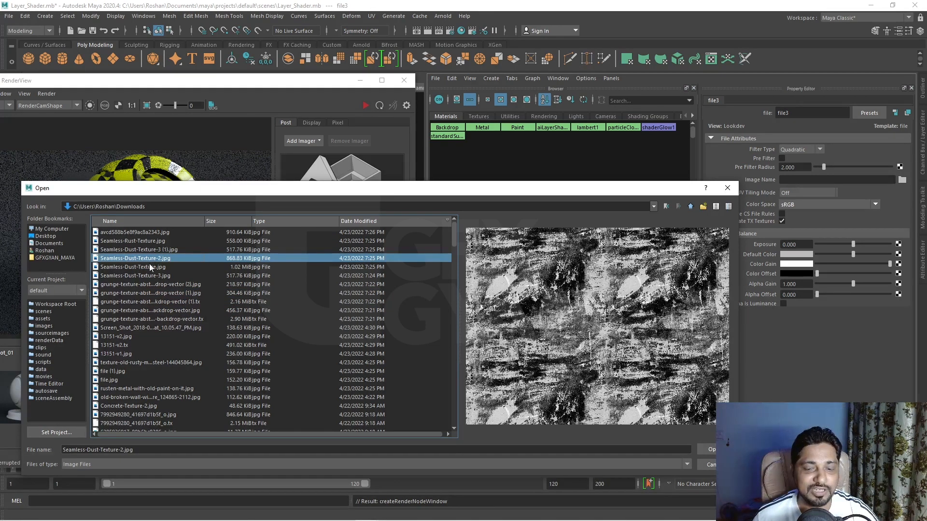
{"action": "left_click", "coordinate": [708, 450]}
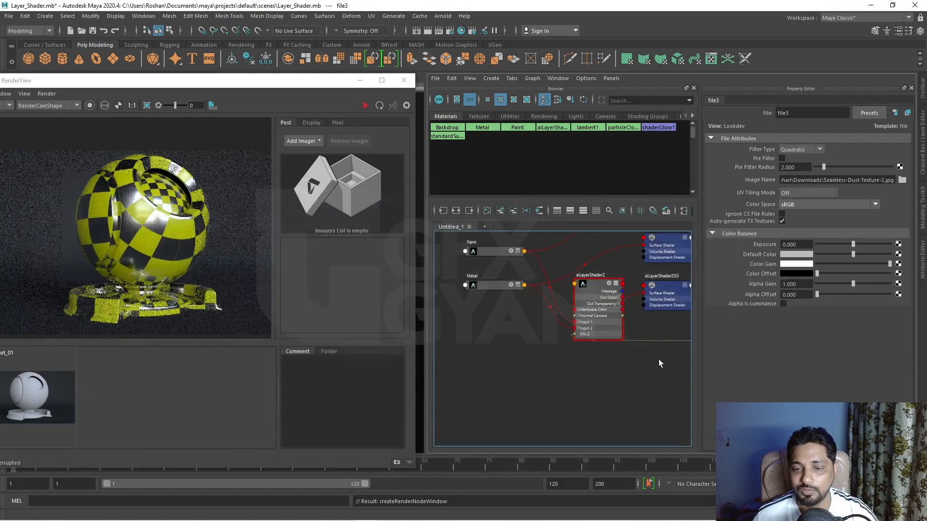
- Move the file texture node and its 2D placement node beside the layer shader, below the Metal node
{"action": "middle_click_drag", "start_coordinate": [649, 363], "coordinate": [548, 327]}
{"action": "scroll", "coordinate": [612, 358], "scroll_direction": "down", "scroll_amount": 2}
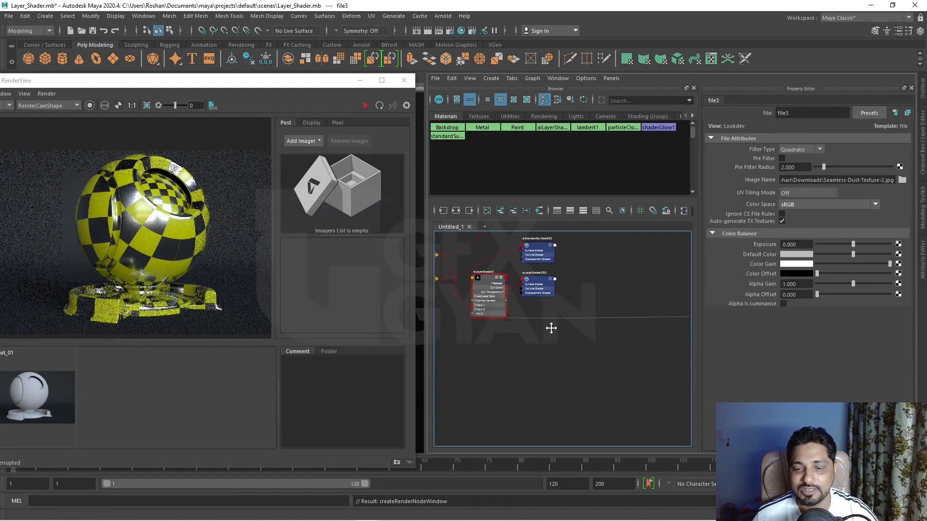
{"action": "scroll", "coordinate": [549, 326], "scroll_direction": "down", "scroll_amount": 2}
{"action": "scroll", "coordinate": [608, 333], "scroll_direction": "down", "scroll_amount": 3}
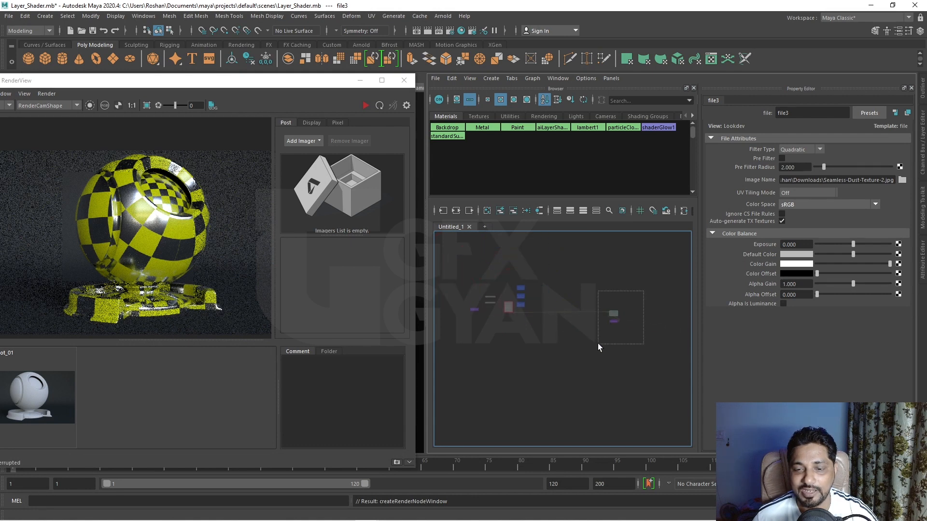
{"action": "left_click", "coordinate": [613, 316]}
{"action": "scroll", "coordinate": [493, 318], "scroll_direction": "up", "scroll_amount": 3}
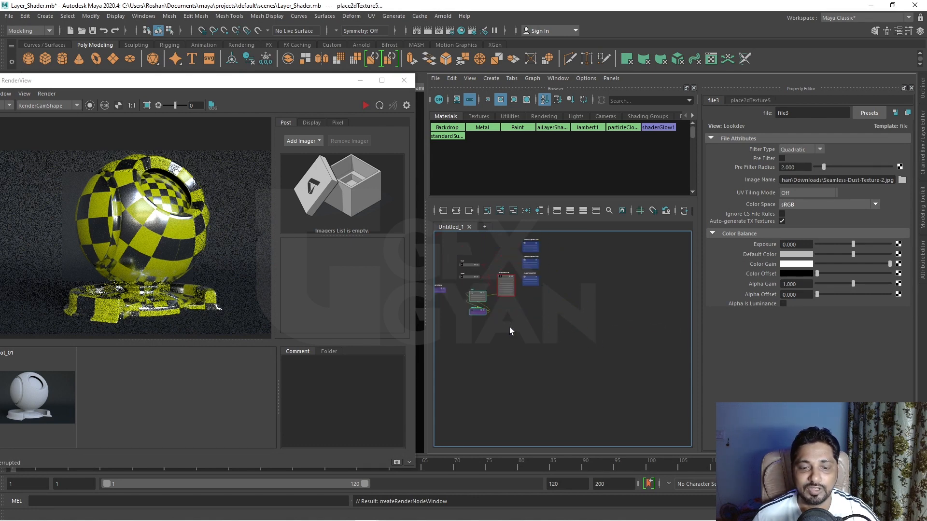
{"action": "middle_click_drag", "start_coordinate": [509, 329], "coordinate": [578, 345], "text": "alt"}
{"action": "scroll", "coordinate": [565, 331], "scroll_direction": "up", "scroll_amount": 5}
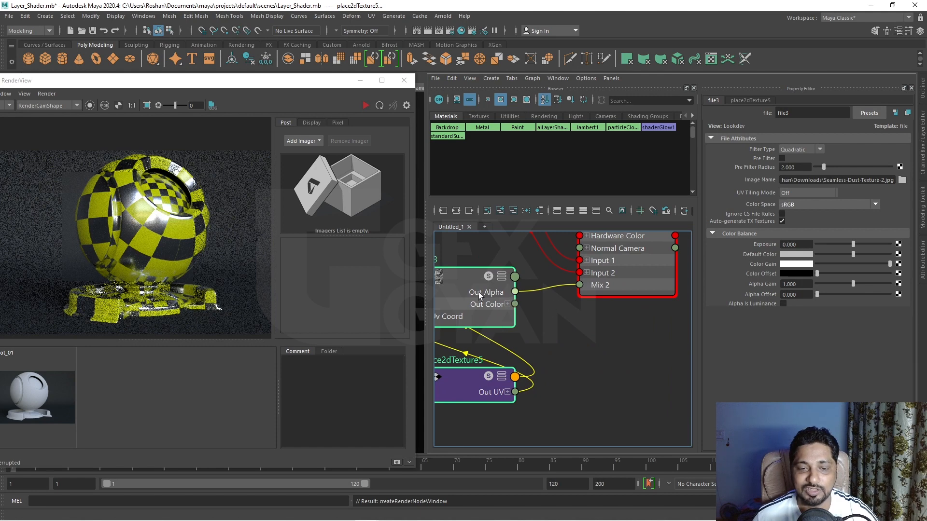
{"action": "scroll", "coordinate": [606, 328], "scroll_direction": "down", "scroll_amount": 4}
{"action": "middle_click_drag", "start_coordinate": [607, 329], "coordinate": [611, 356], "text": "alt"}
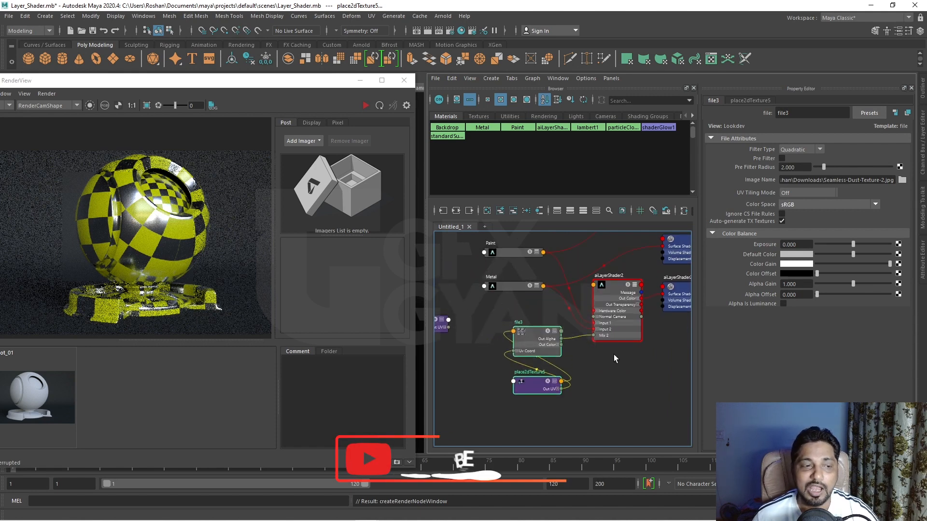
- Render a crop region over the shader ball's body to check the blend driven by the dust texture
{"action": "left_click", "coordinate": [146, 105]}
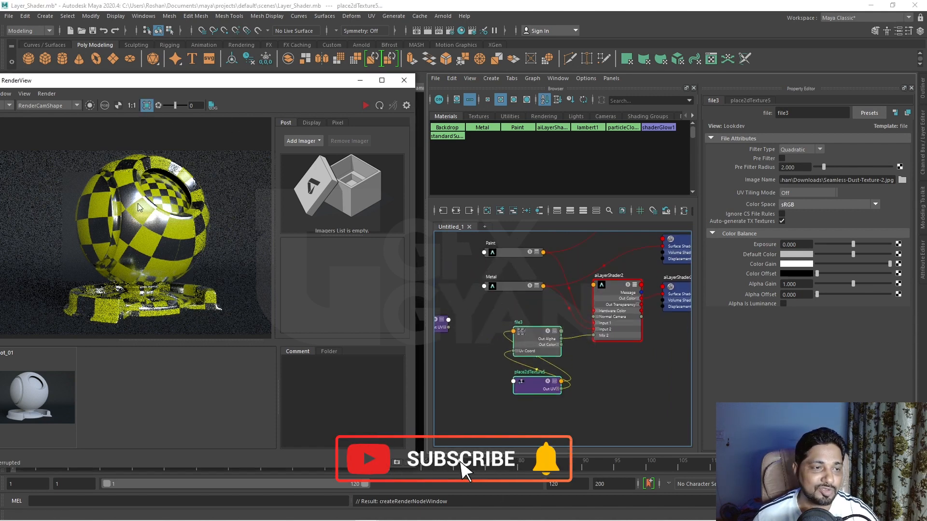
{"action": "left_click_drag", "start_coordinate": [73, 172], "coordinate": [164, 285]}
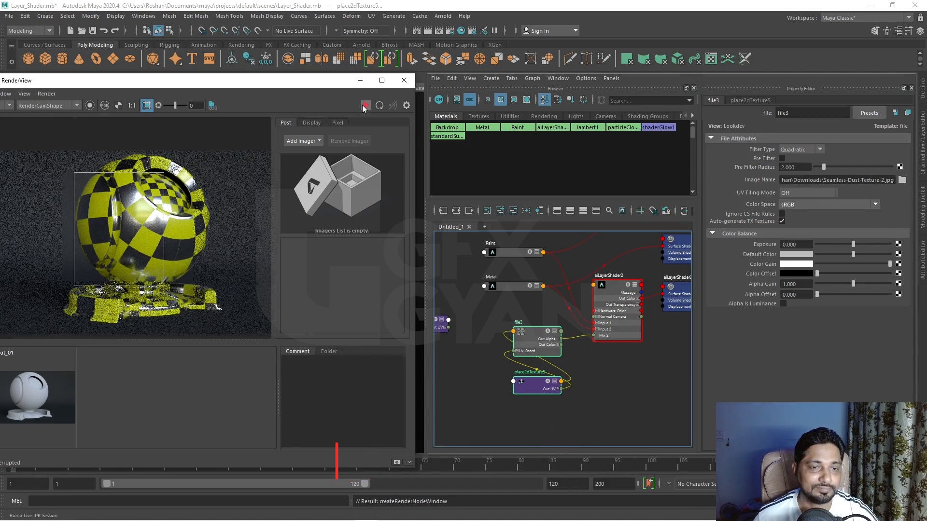
{"action": "left_click", "coordinate": [365, 105]}
{"action": "scroll", "coordinate": [120, 235], "scroll_direction": "up", "scroll_amount": 2}
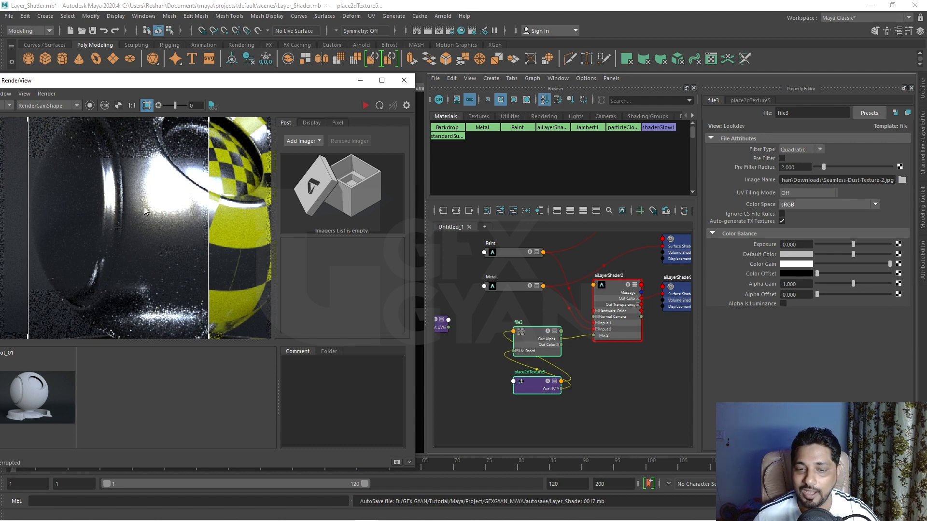
- Move the 2D placement node to the far side of the file texture node and expand the file's Out Color channels
{"action": "middle_click_drag", "start_coordinate": [555, 407], "coordinate": [513, 386], "text": "alt"}
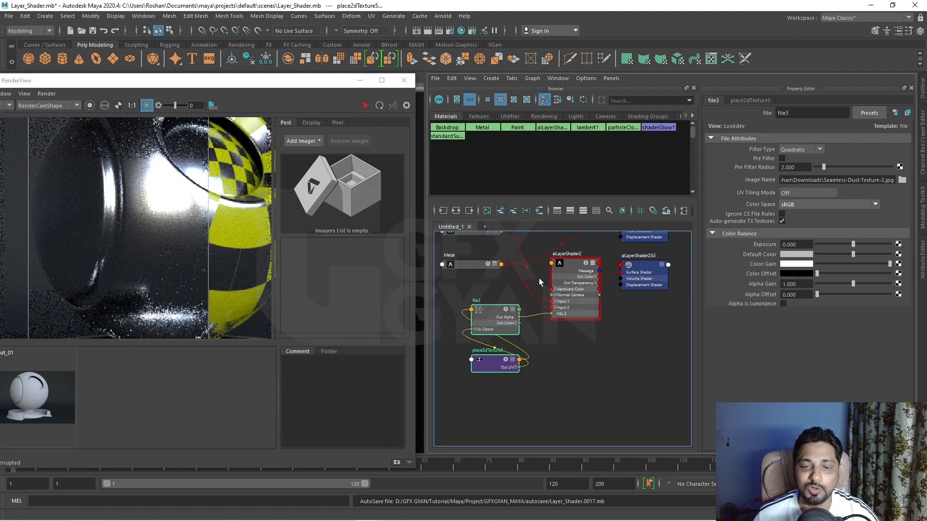
{"action": "left_click", "coordinate": [569, 270]}
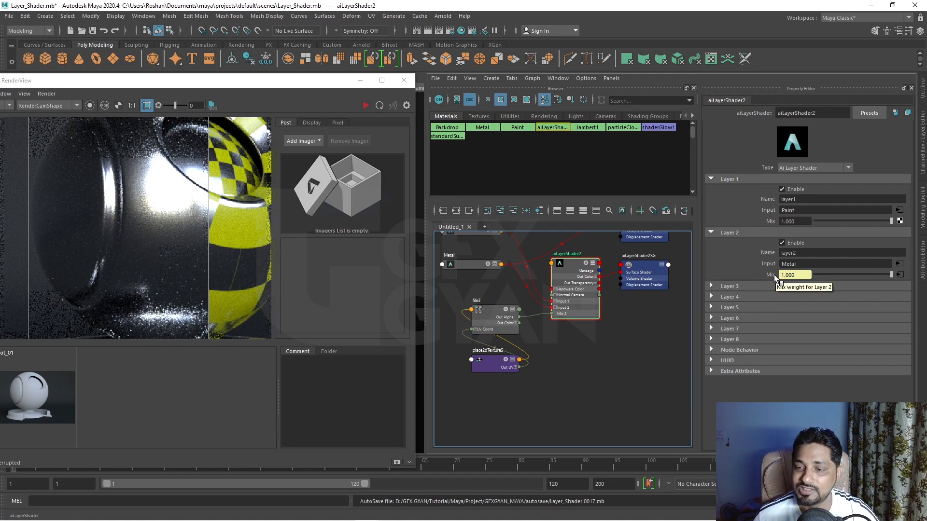
{"action": "scroll", "coordinate": [533, 323], "scroll_direction": "up", "scroll_amount": 5}
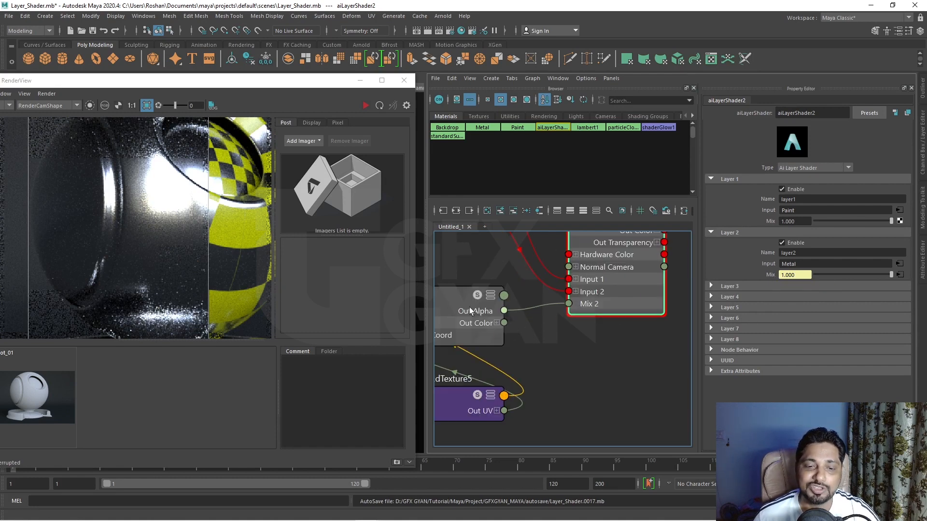
{"action": "left_click", "coordinate": [454, 297]}
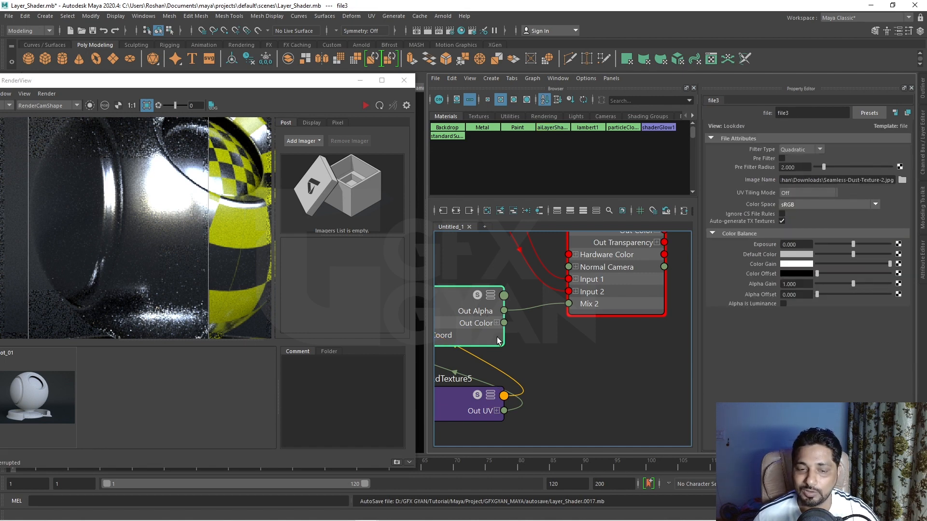
{"action": "middle_click_drag", "start_coordinate": [536, 337], "coordinate": [609, 309], "text": "alt"}
{"action": "left_click_drag", "start_coordinate": [533, 370], "coordinate": [349, 316]}
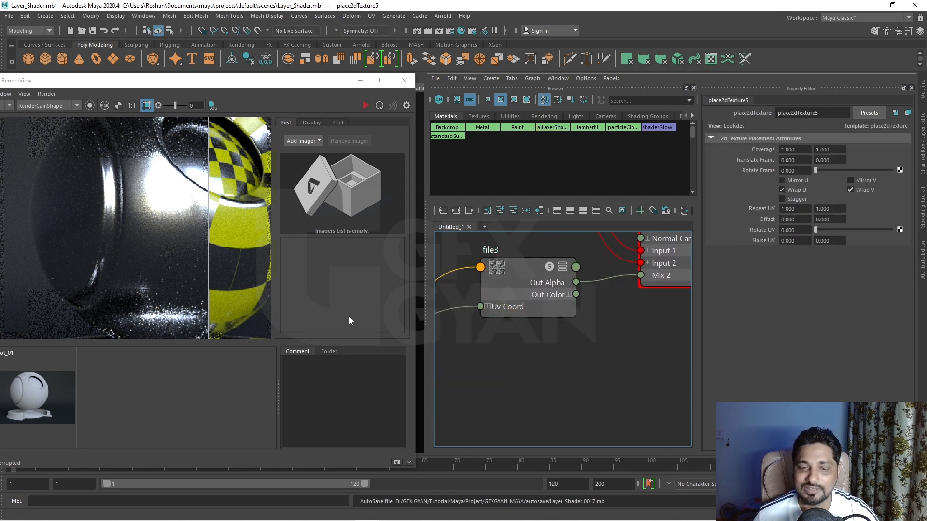
{"action": "left_click", "coordinate": [569, 294]}
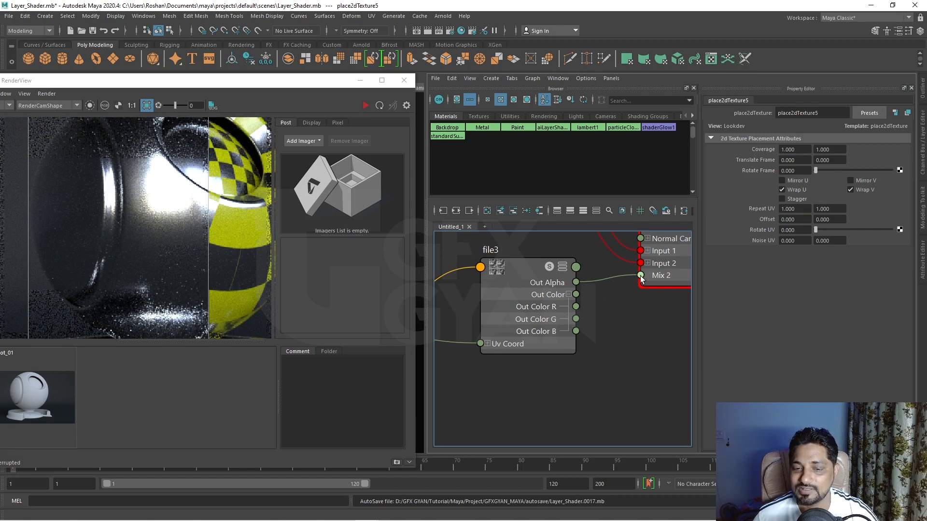
- Enable Alpha Is Luminance on the dust file texture and re-render the crop region to check the paint and metal blend
{"action": "left_click", "coordinate": [531, 270]}
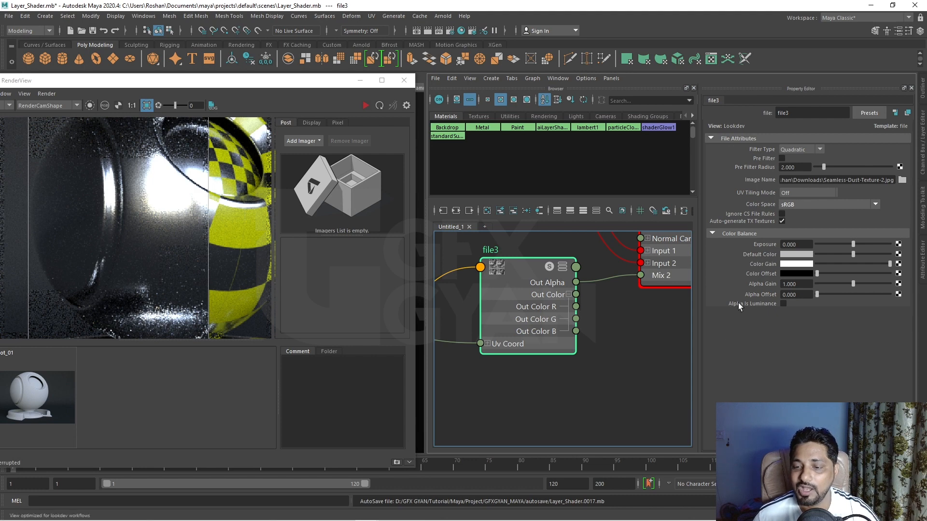
{"action": "left_click", "coordinate": [783, 303]}
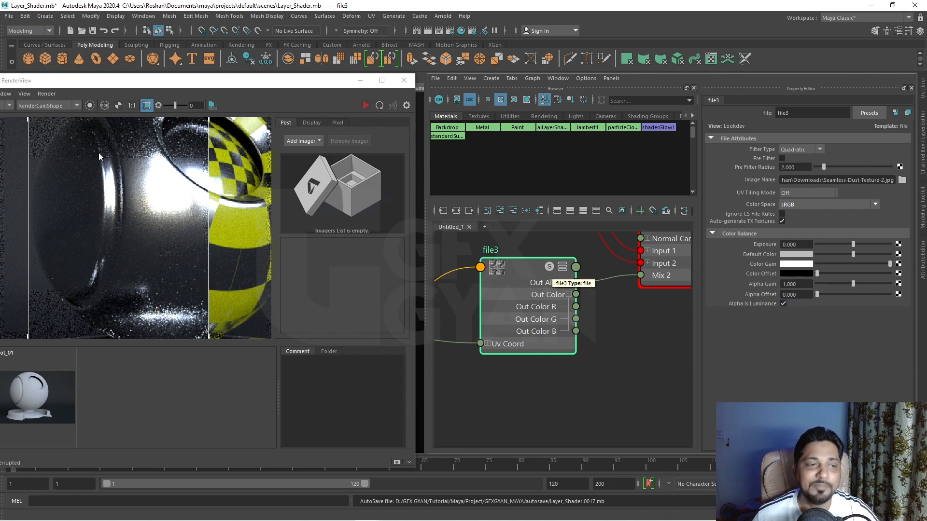
{"action": "left_click", "coordinate": [363, 105]}
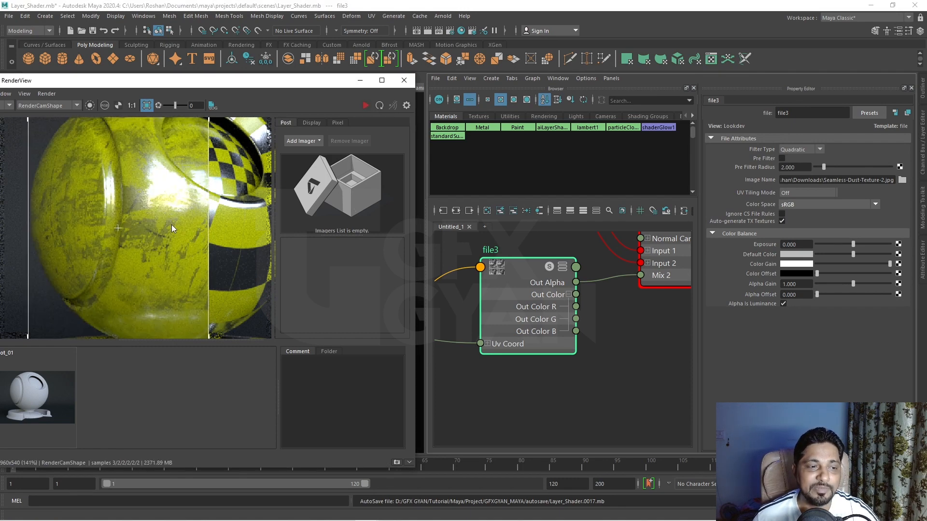
{"action": "scroll", "coordinate": [154, 232], "scroll_direction": "down", "scroll_amount": 3}
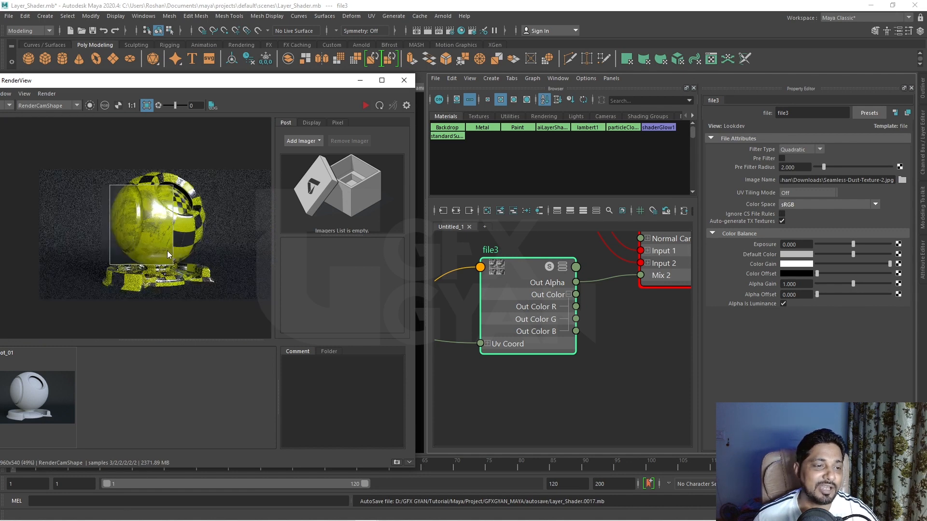
{"action": "scroll", "coordinate": [167, 251], "scroll_direction": "up", "scroll_amount": 2}
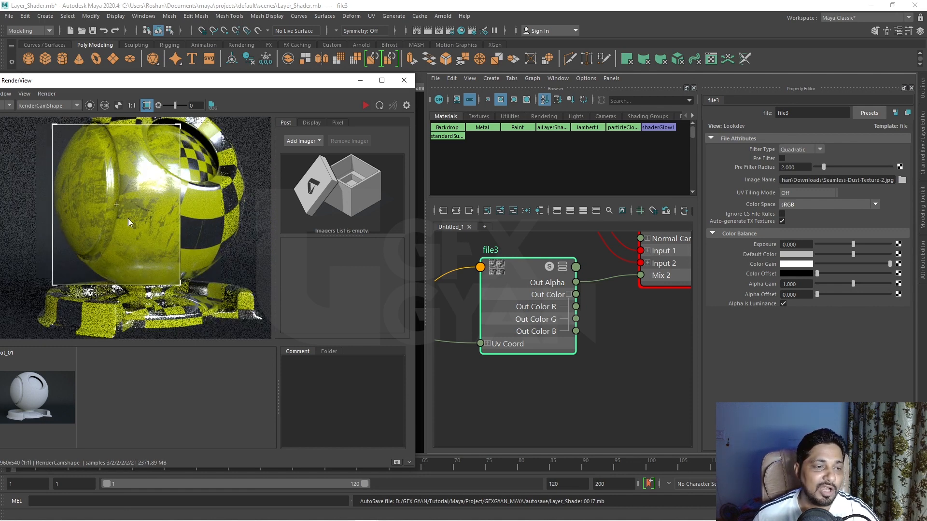
{"action": "left_click", "coordinate": [517, 269]}
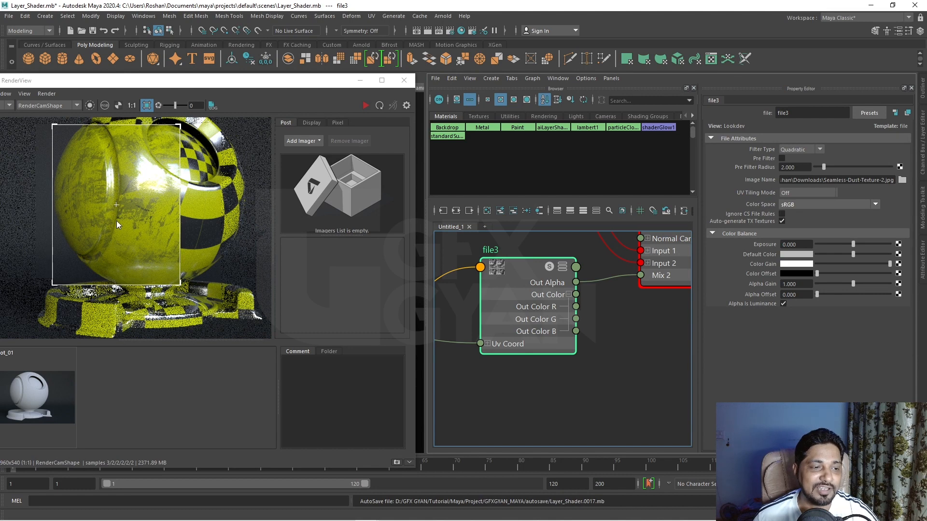
{"action": "scroll", "coordinate": [121, 214], "scroll_direction": "up", "scroll_amount": 2}
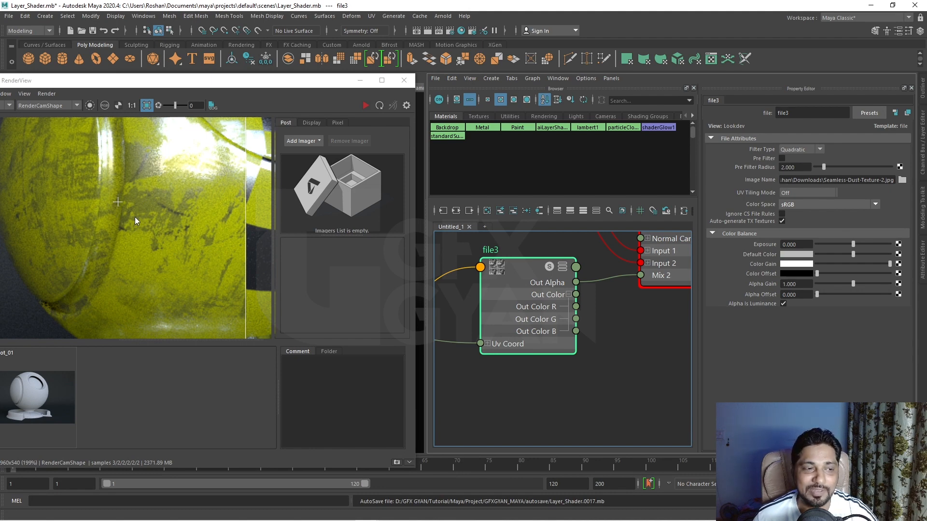
{"action": "scroll", "coordinate": [161, 248], "scroll_direction": "down", "scroll_amount": 1}
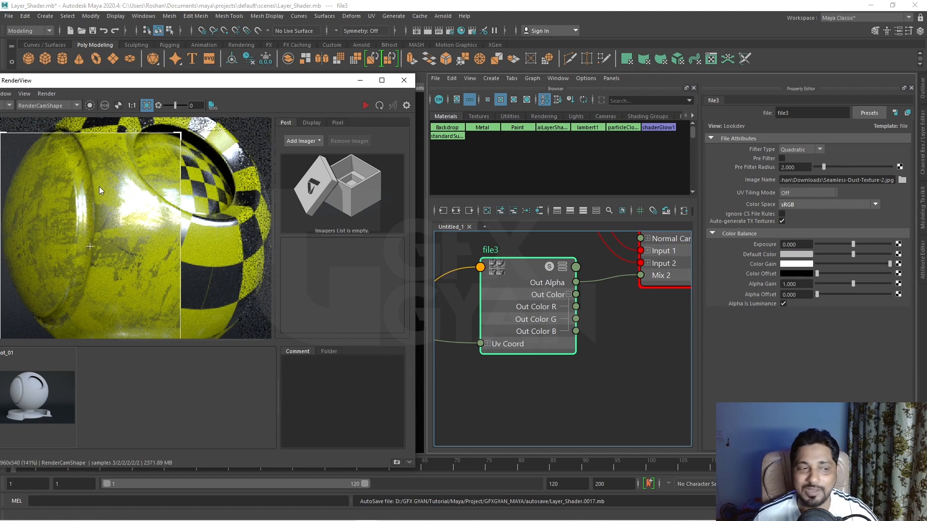
{"action": "scroll", "coordinate": [109, 210], "scroll_direction": "down", "scroll_amount": 2}
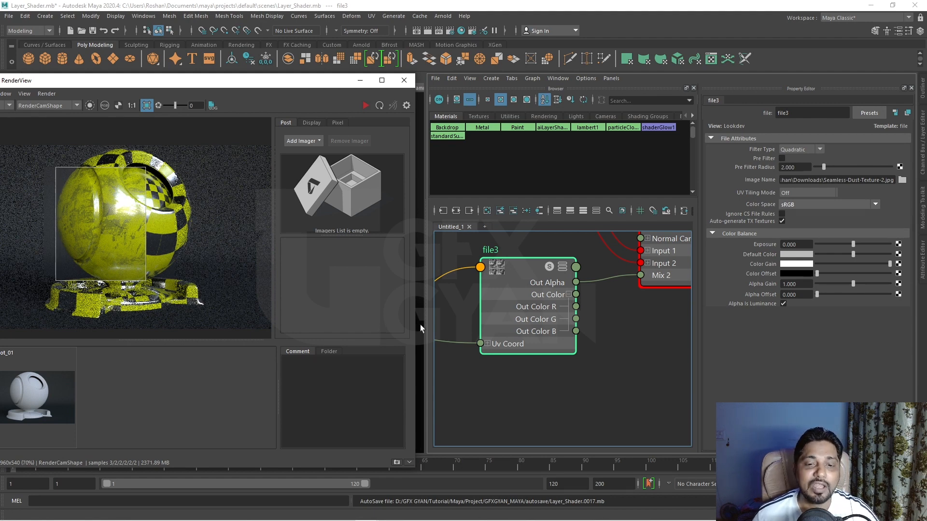
- Add an aiCurvature node below the layer shader and disconnect the file texture's Out Alpha from Mix 2
{"action": "middle_click_drag", "start_coordinate": [604, 349], "coordinate": [548, 341], "text": "alt"}
{"action": "scroll", "coordinate": [541, 319], "scroll_direction": "down", "scroll_amount": 4}
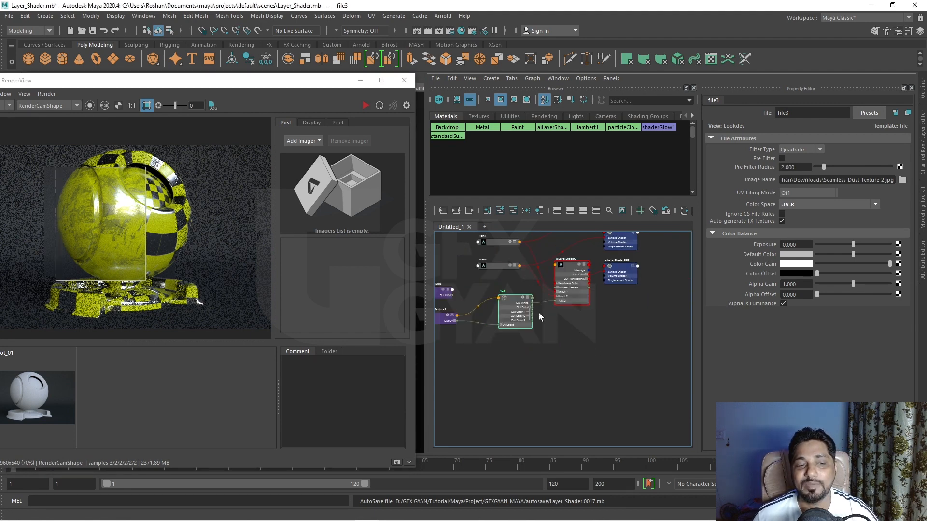
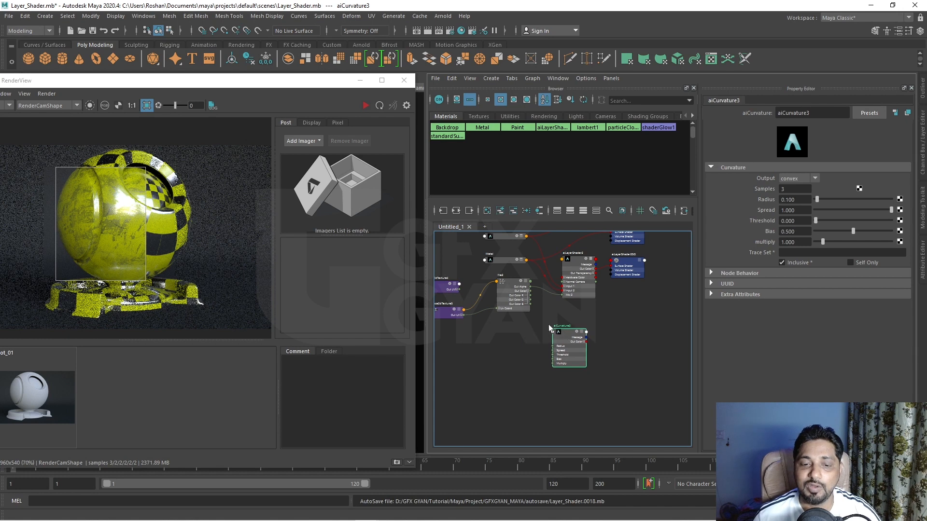
{"action": "left_click_drag", "start_coordinate": [506, 281], "coordinate": [486, 288]}
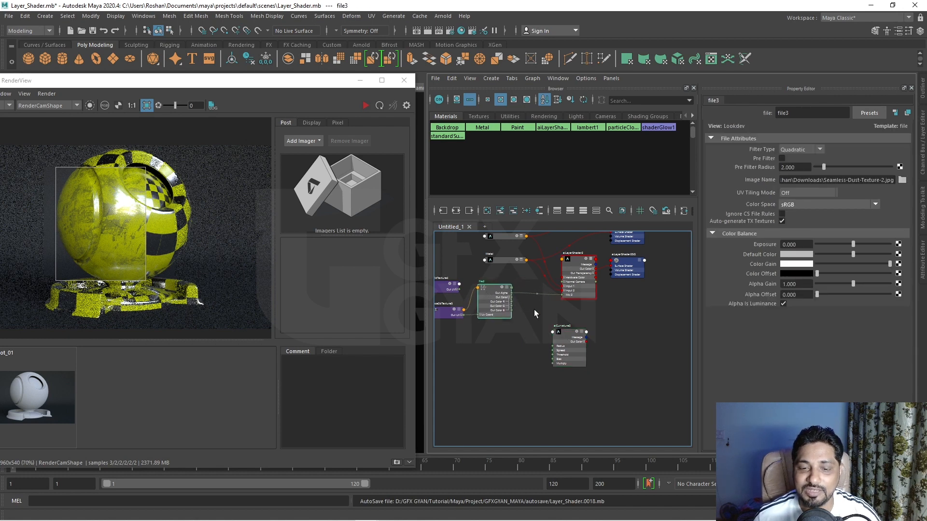
{"action": "scroll", "coordinate": [551, 297], "scroll_direction": "up", "scroll_amount": 5}
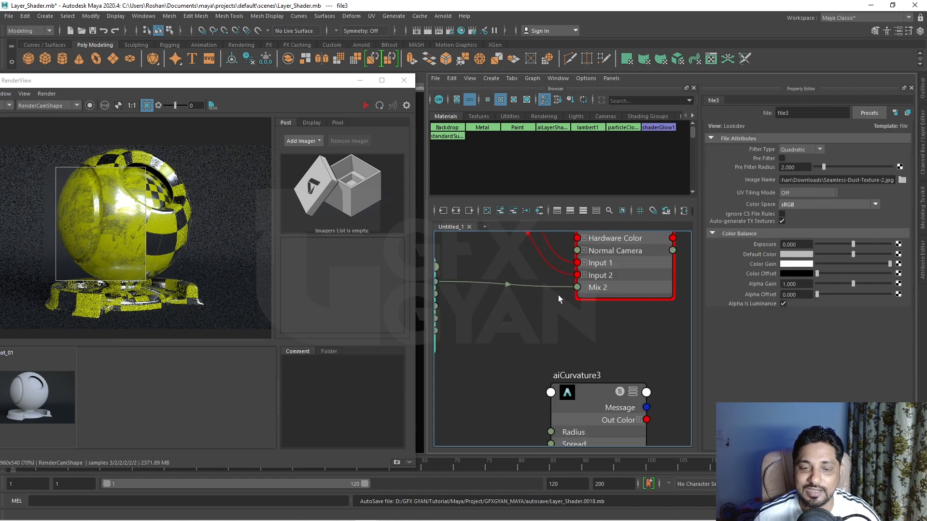
{"action": "left_click_drag", "start_coordinate": [564, 288], "coordinate": [523, 310]}
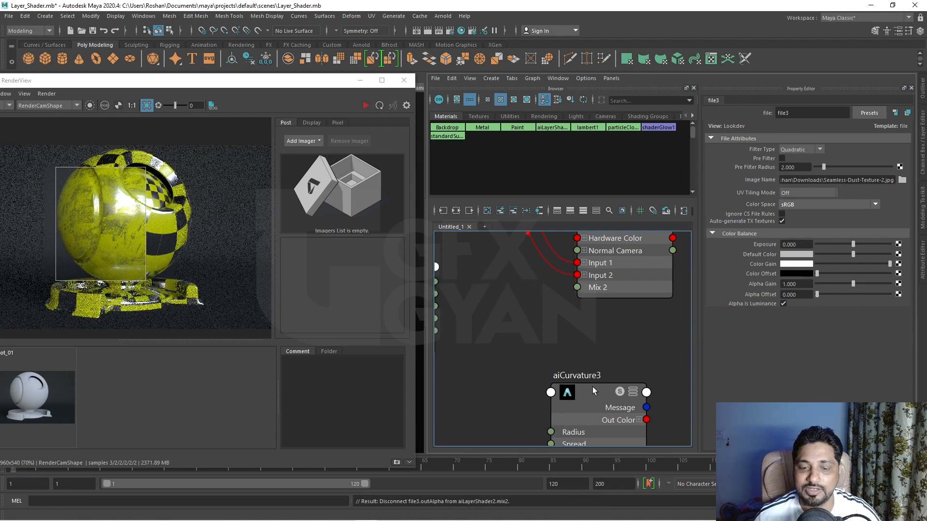
- Place the aiCurvature node beside the layer shader and connect its Out Color R to Mix 2
{"action": "left_click_drag", "start_coordinate": [603, 401], "coordinate": [507, 297]}
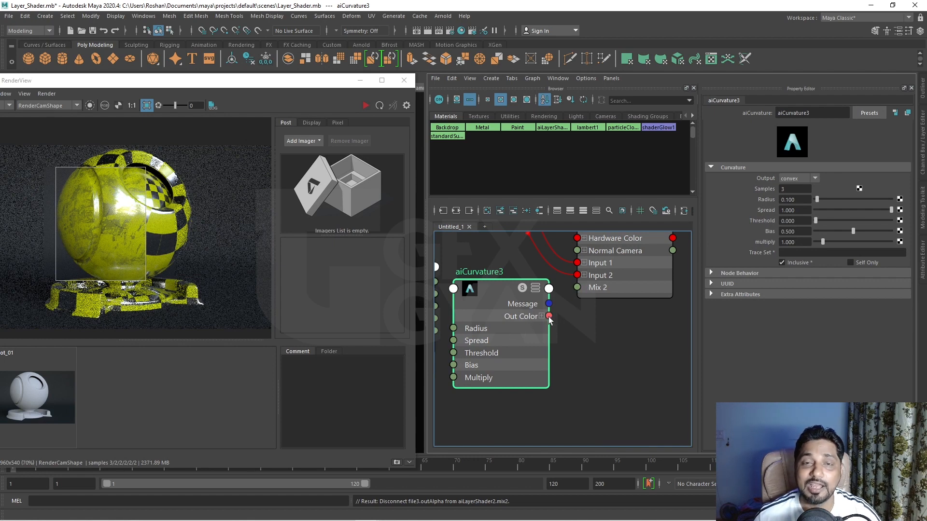
{"action": "left_click_drag", "start_coordinate": [549, 316], "coordinate": [578, 286]}
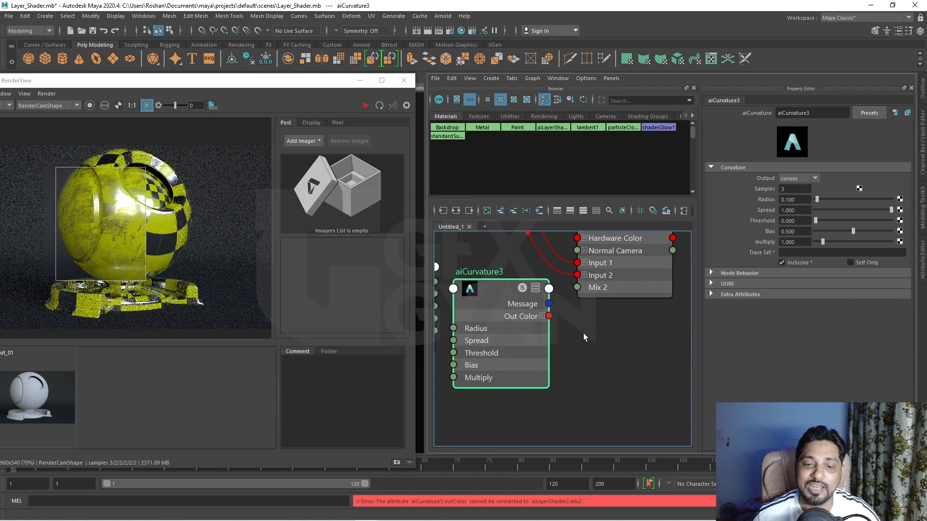
{"action": "left_click", "coordinate": [540, 316]}
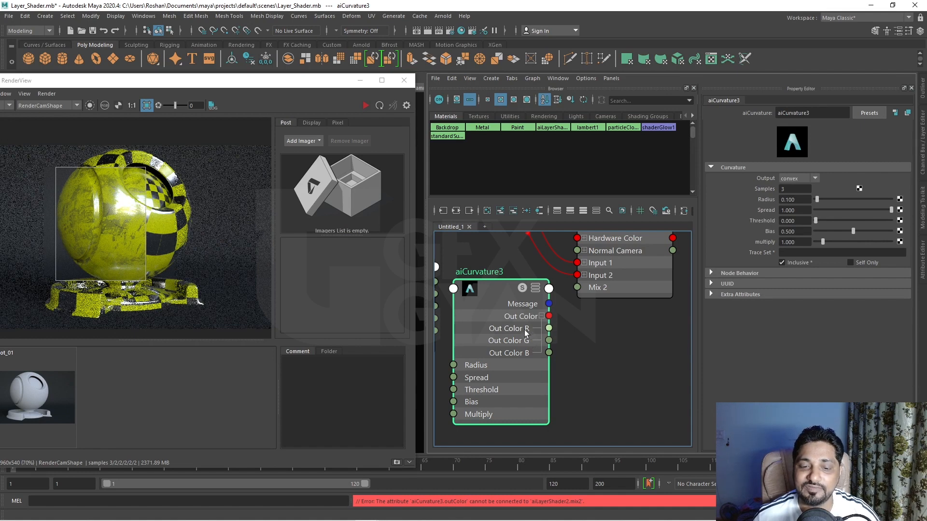
{"action": "left_click_drag", "start_coordinate": [549, 329], "coordinate": [577, 287]}
{"action": "middle_click_drag", "start_coordinate": [607, 315], "coordinate": [598, 382], "text": "alt"}
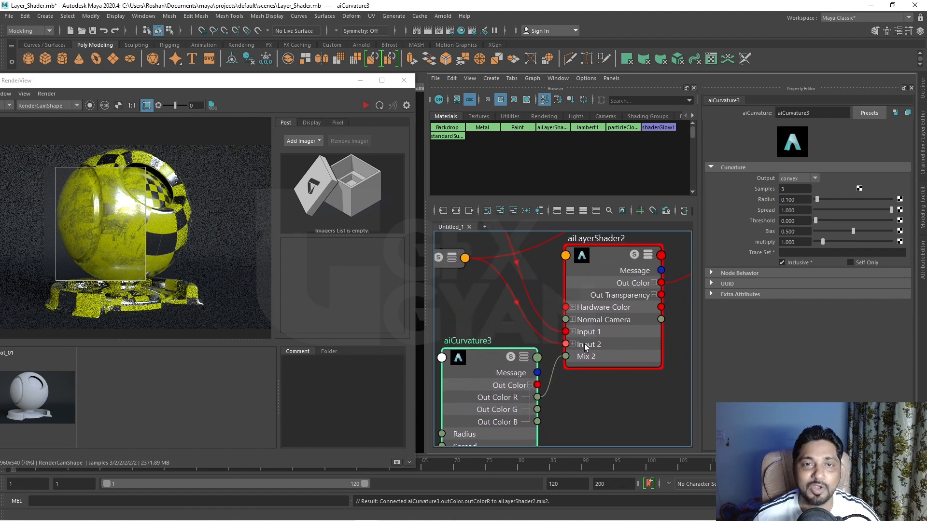
- Render the crop region with the curvature mask and examine the metal blend along the shader ball's raised edges
{"action": "left_click", "coordinate": [613, 251]}
{"action": "scroll", "coordinate": [69, 222], "scroll_direction": "up", "scroll_amount": 2}
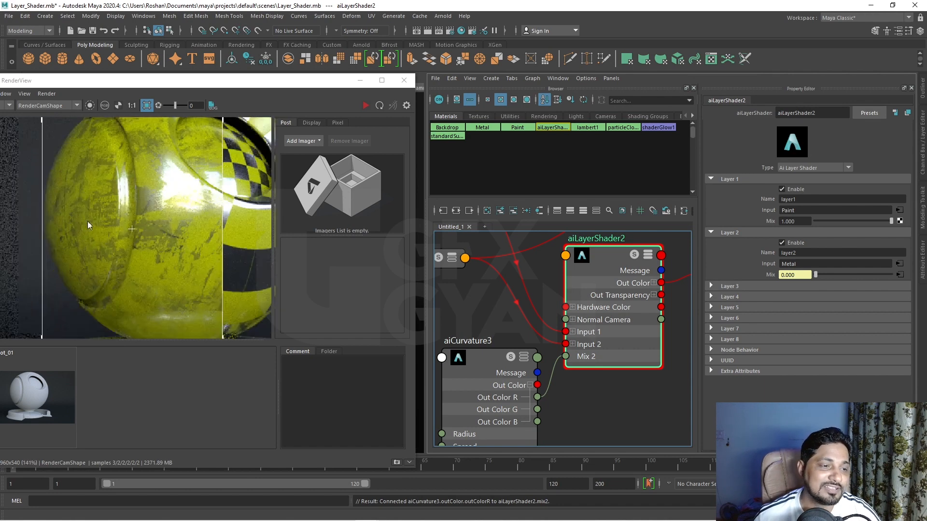
{"action": "scroll", "coordinate": [118, 197], "scroll_direction": "down", "scroll_amount": 1}
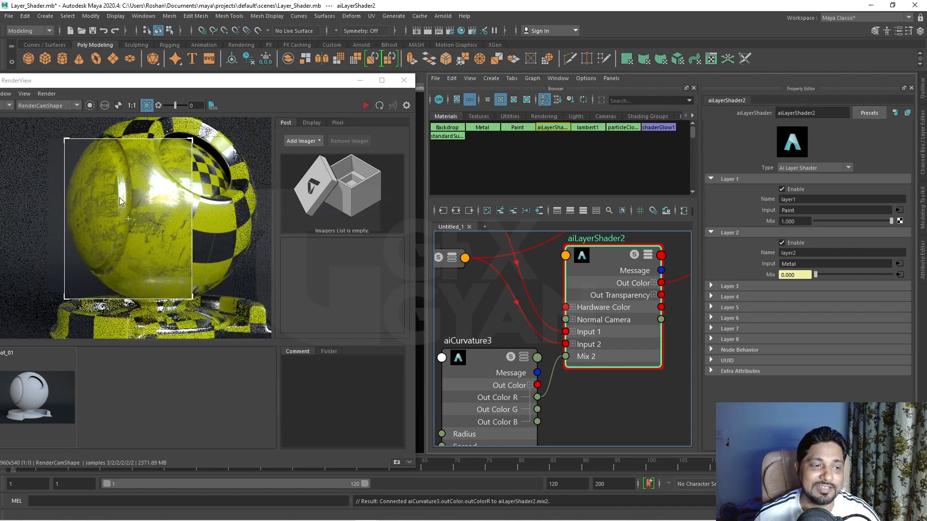
{"action": "left_click", "coordinate": [361, 107]}
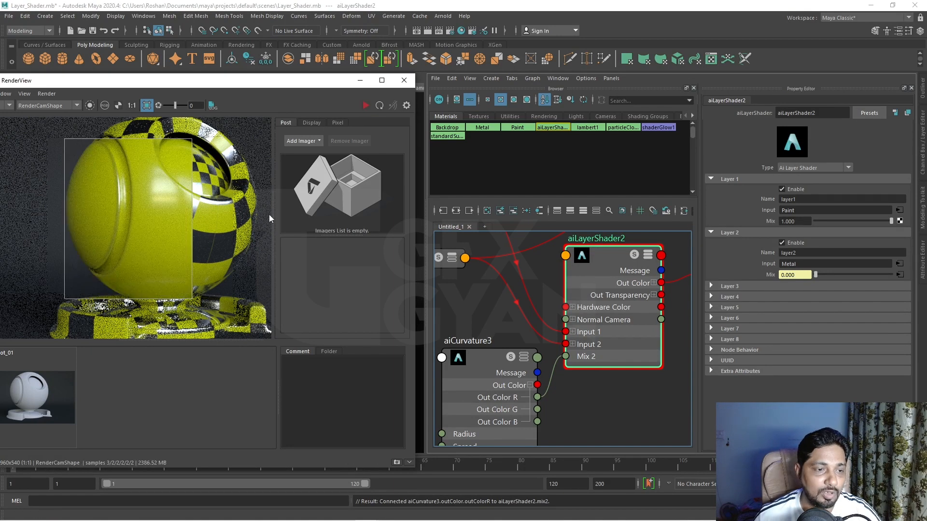
{"action": "scroll", "coordinate": [102, 195], "scroll_direction": "up", "scroll_amount": 5}
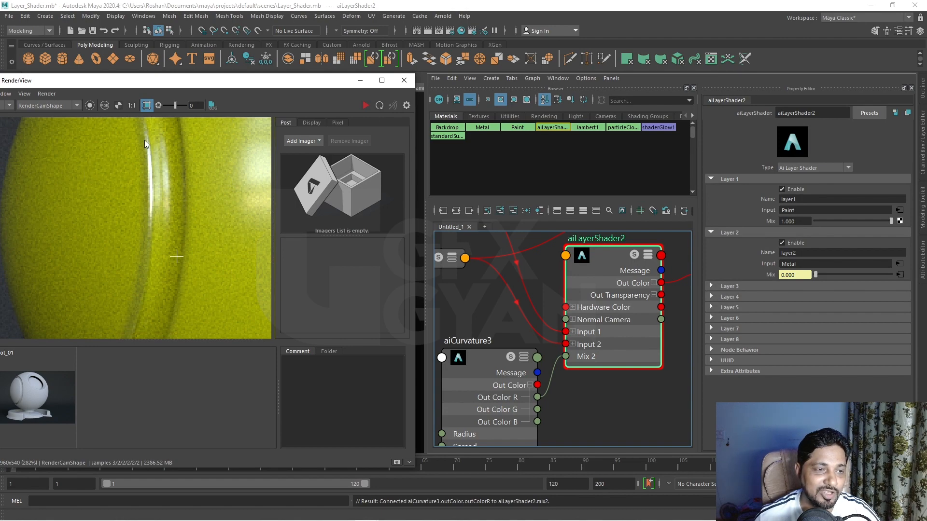
{"action": "scroll", "coordinate": [152, 210], "scroll_direction": "down", "scroll_amount": 4}
{"action": "scroll", "coordinate": [170, 239], "scroll_direction": "up", "scroll_amount": 3}
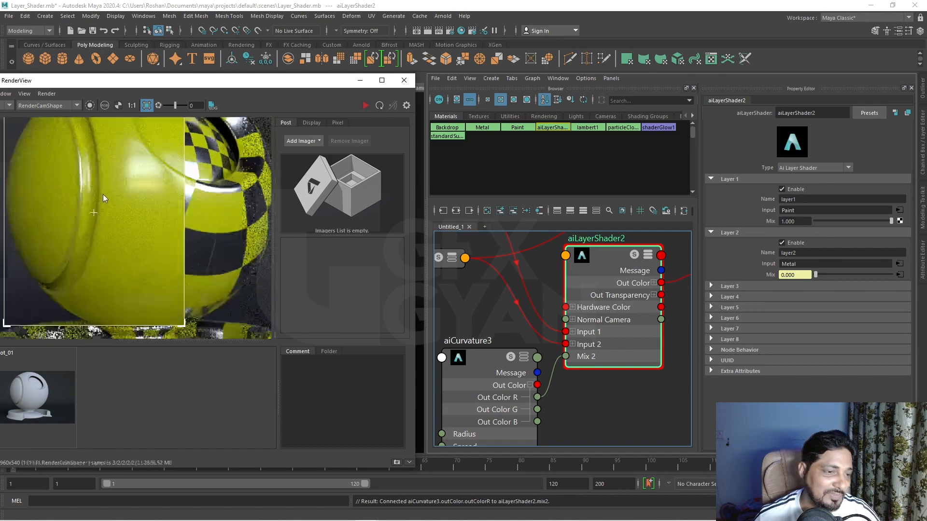
{"action": "scroll", "coordinate": [81, 186], "scroll_direction": "down", "scroll_amount": 3}
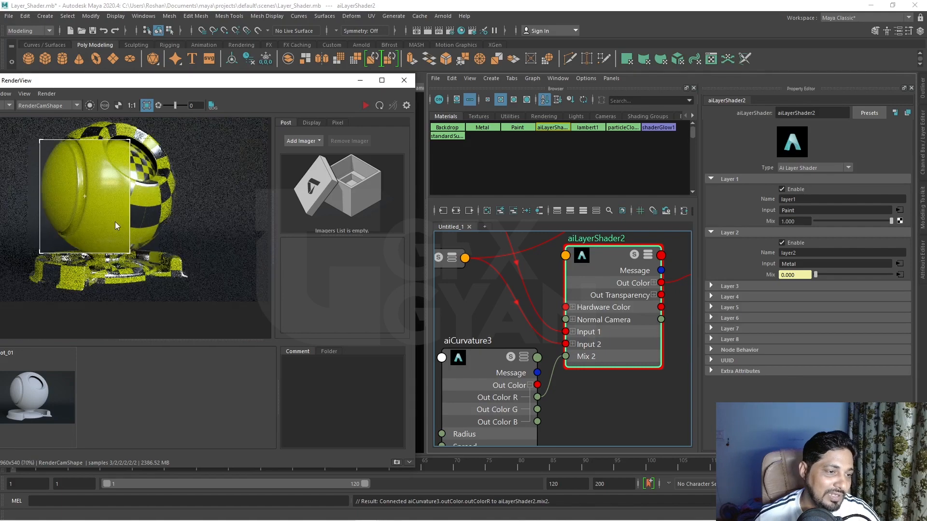
{"action": "scroll", "coordinate": [115, 221], "scroll_direction": "up", "scroll_amount": 3}
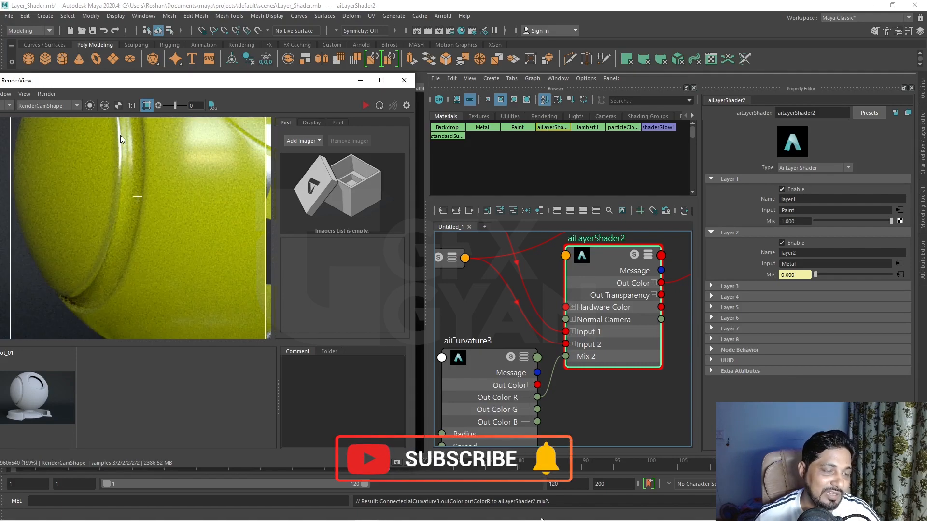
{"action": "scroll", "coordinate": [134, 186], "scroll_direction": "down", "scroll_amount": 4}
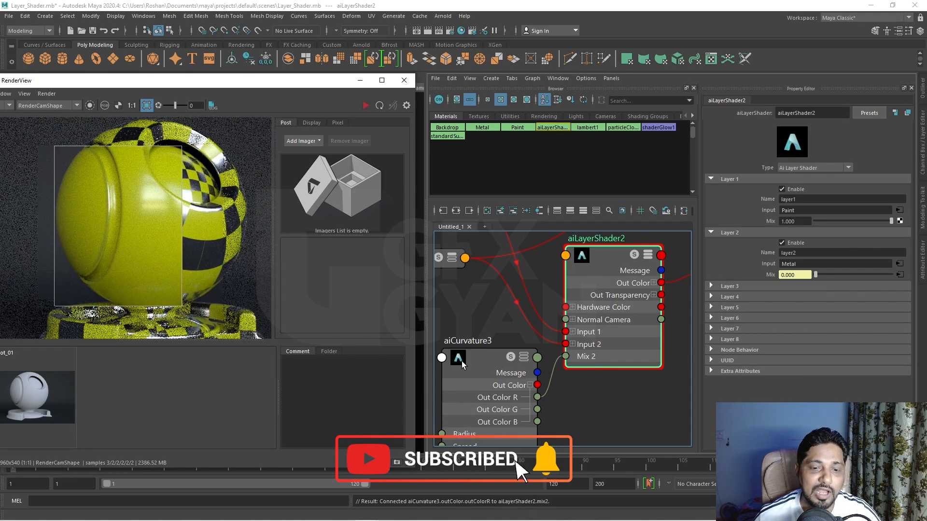
- Isolate the selected aiCurvature node in the render view and render the crop region to view its mask
{"action": "left_click_drag", "start_coordinate": [468, 359], "coordinate": [466, 327]}
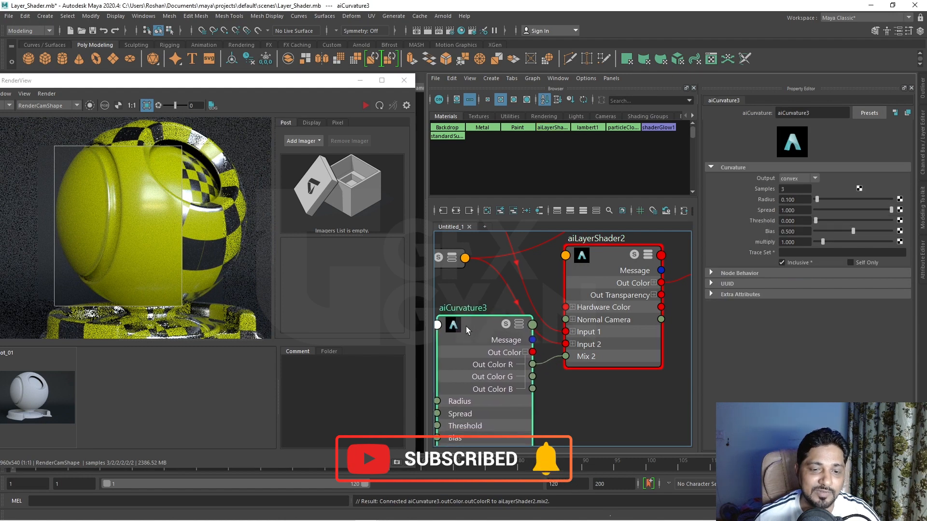
{"action": "left_click", "coordinate": [92, 106]}
{"action": "mouse_move", "coordinate": [470, 339]}
{"action": "left_mouse_down"}
{"action": "mouse_move", "coordinate": [488, 340]}
{"action": "mouse_move", "coordinate": [476, 342]}
{"action": "left_mouse_up"}
{"action": "left_click", "coordinate": [366, 105]}
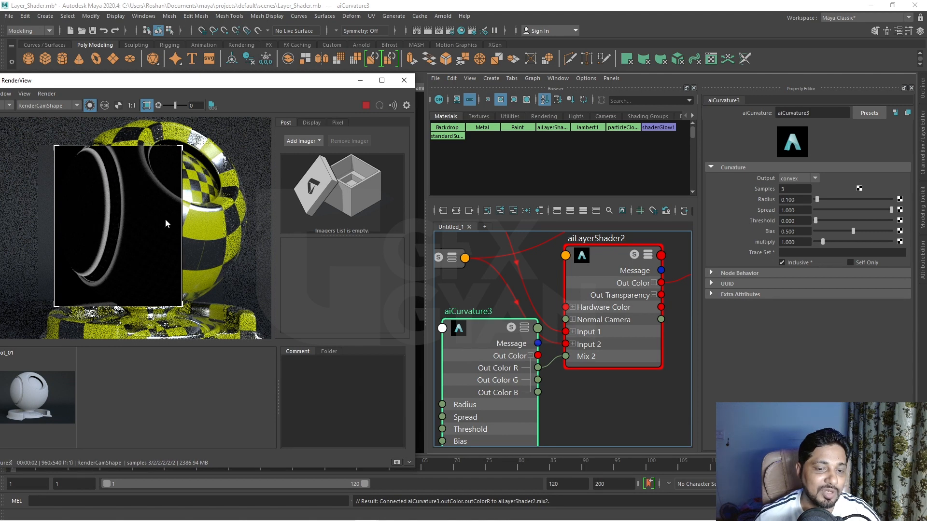
{"action": "left_click_drag", "start_coordinate": [466, 323], "coordinate": [462, 319]}
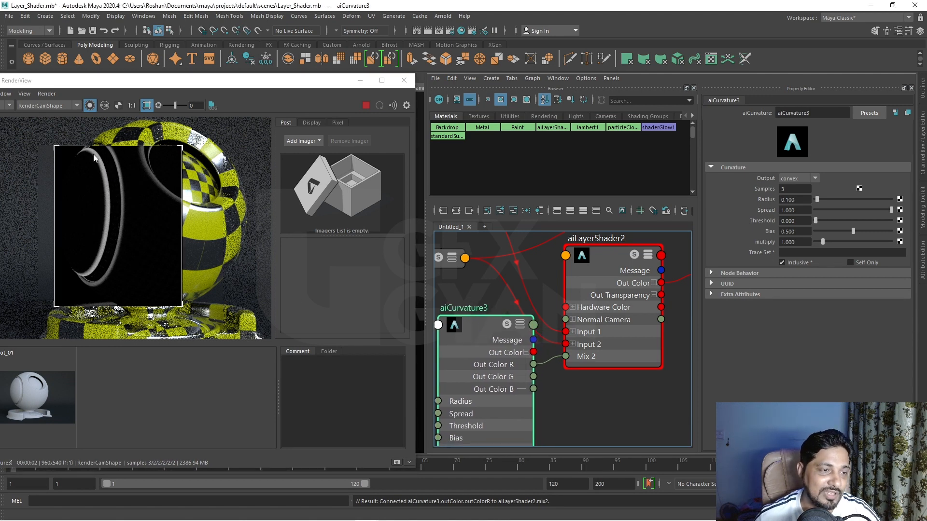
- Examine the isolated curvature mask up close along the shader ball's rims and move the aiCurvature node slightly up
{"action": "scroll", "coordinate": [100, 168], "scroll_direction": "up", "scroll_amount": 5}
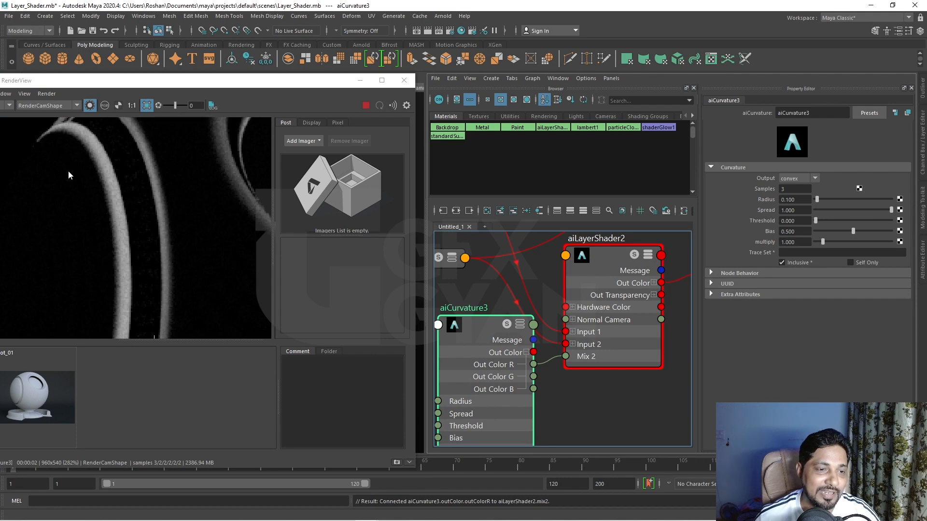
{"action": "scroll", "coordinate": [169, 227], "scroll_direction": "down", "scroll_amount": 3}
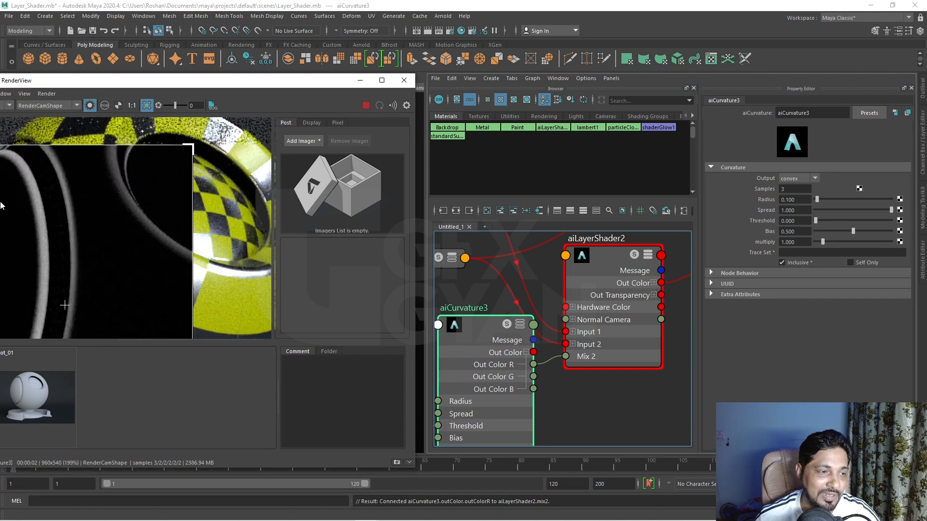
{"action": "middle_click_drag", "start_coordinate": [89, 265], "coordinate": [126, 211], "text": "alt"}
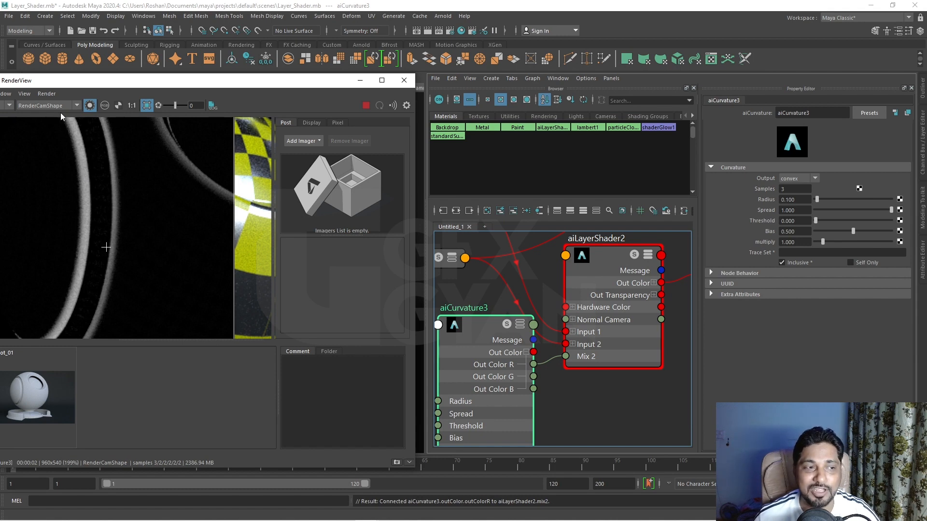
{"action": "scroll", "coordinate": [129, 248], "scroll_direction": "down", "scroll_amount": 3}
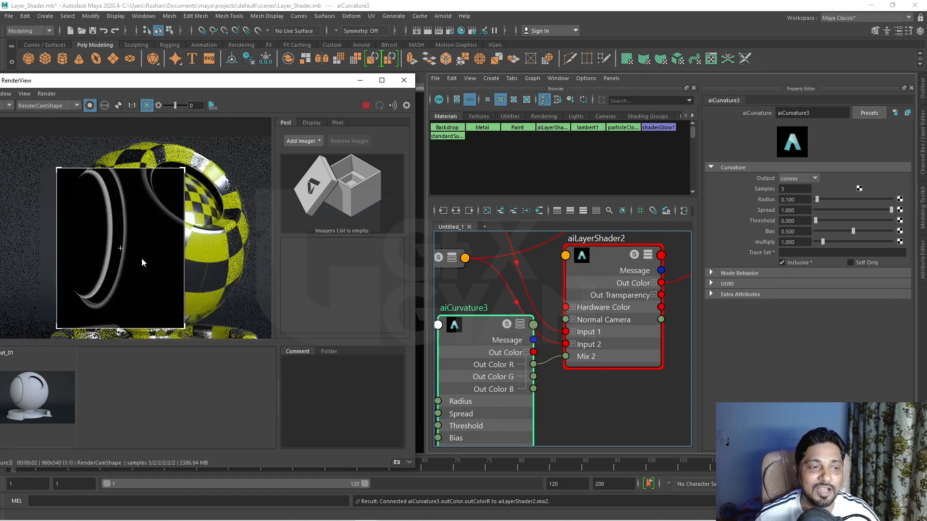
{"action": "middle_click_drag", "start_coordinate": [141, 258], "coordinate": [134, 253], "text": "alt"}
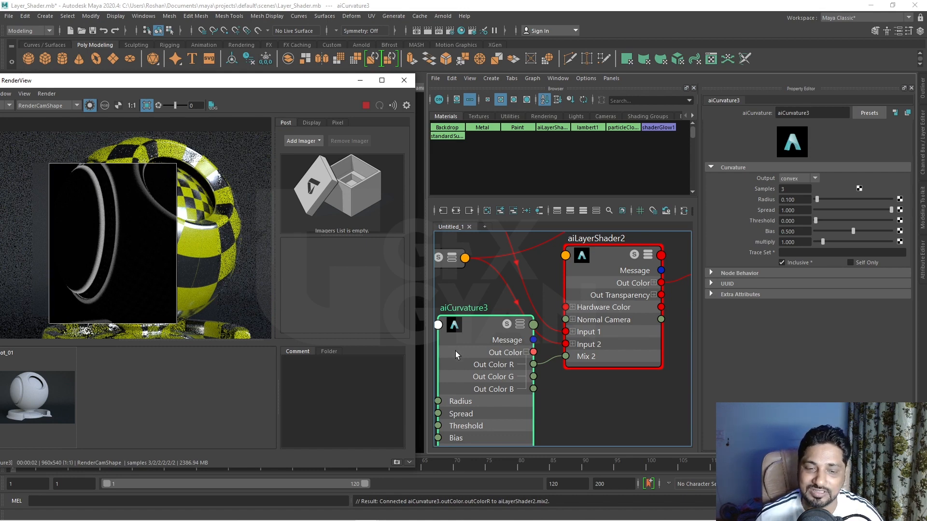
{"action": "left_click_drag", "start_coordinate": [474, 338], "coordinate": [478, 315]}
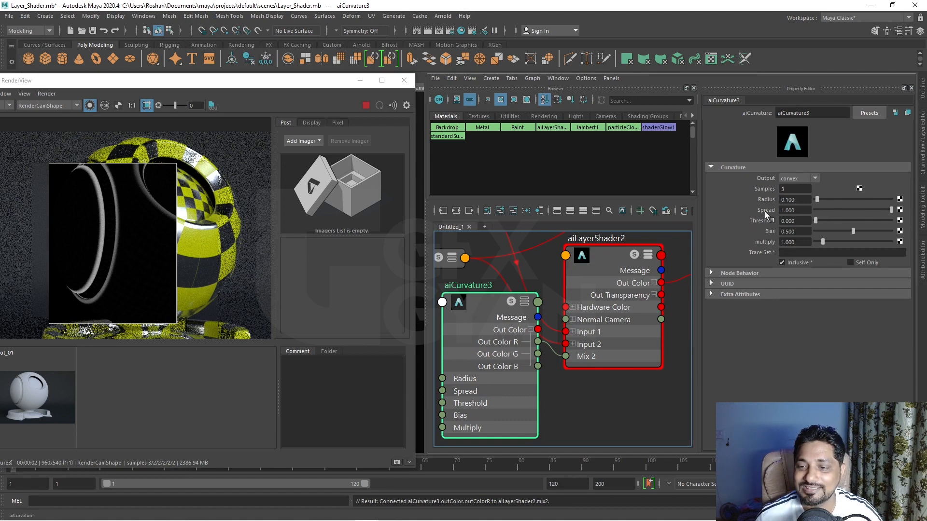
{"action": "scroll", "coordinate": [123, 208], "scroll_direction": "up", "scroll_amount": 5}
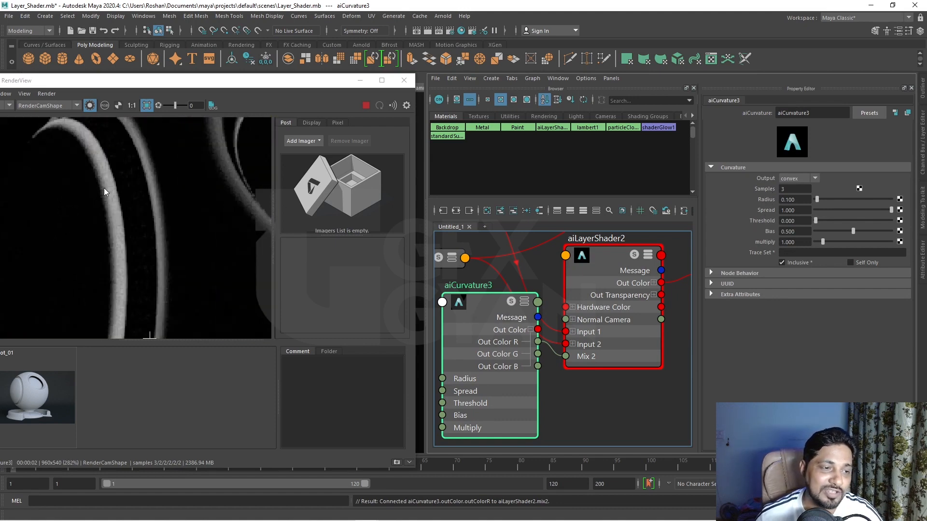
{"action": "scroll", "coordinate": [174, 242], "scroll_direction": "down", "scroll_amount": 5}
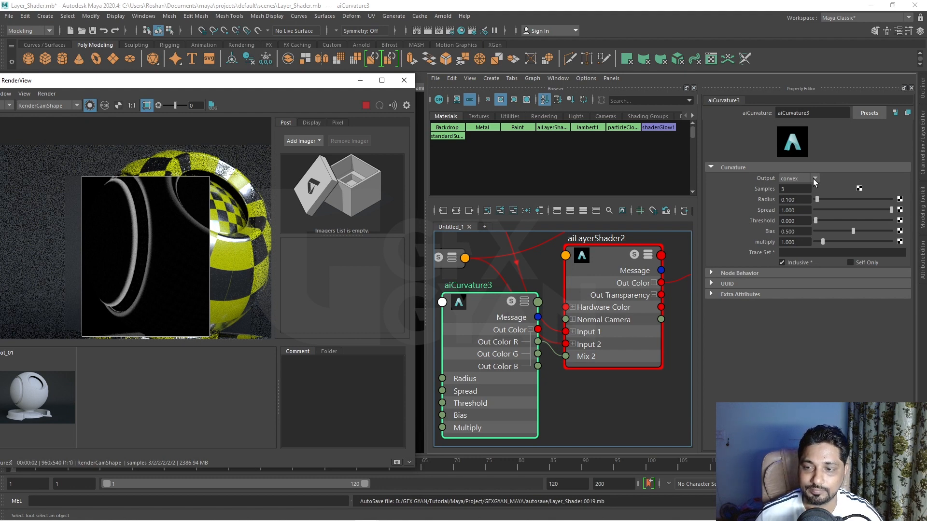
- Try the concave output on the aiCurvature node and switch it back to convex
{"action": "left_click", "coordinate": [814, 179]}
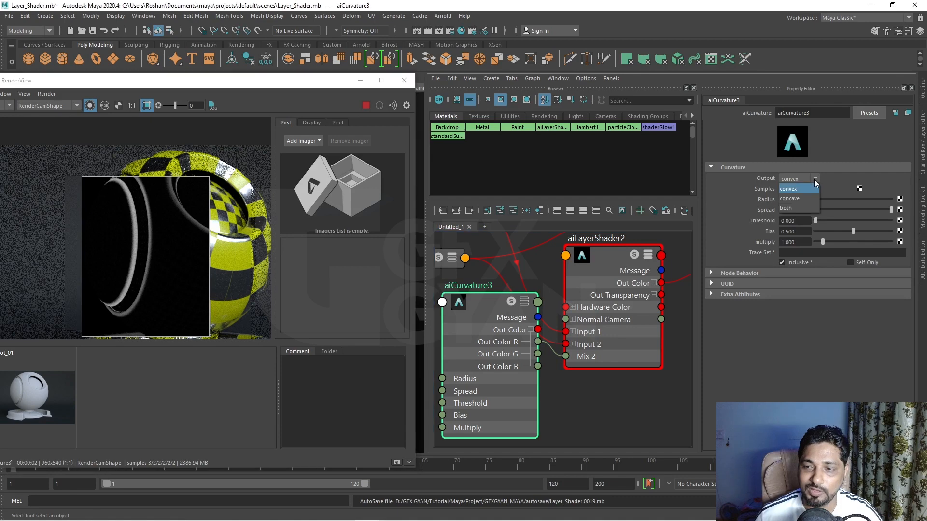
{"action": "left_click", "coordinate": [799, 197]}
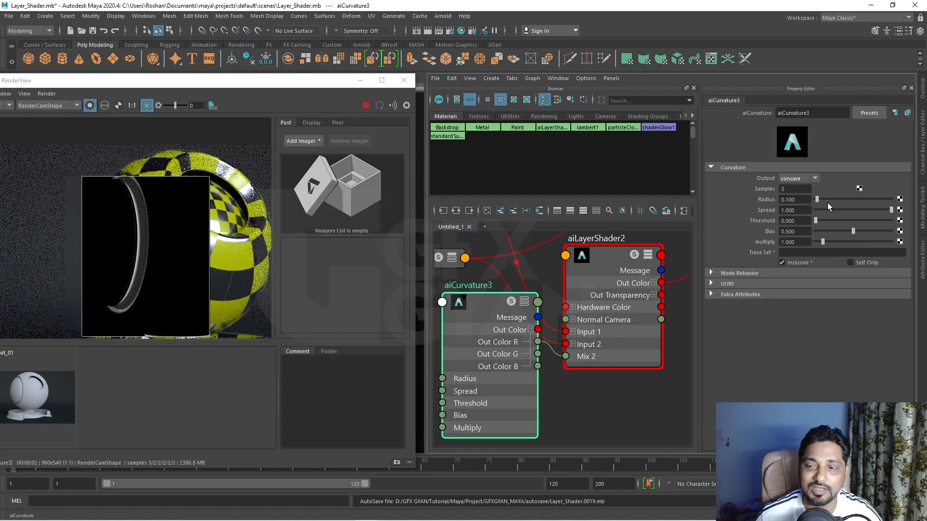
{"action": "left_click", "coordinate": [815, 179]}
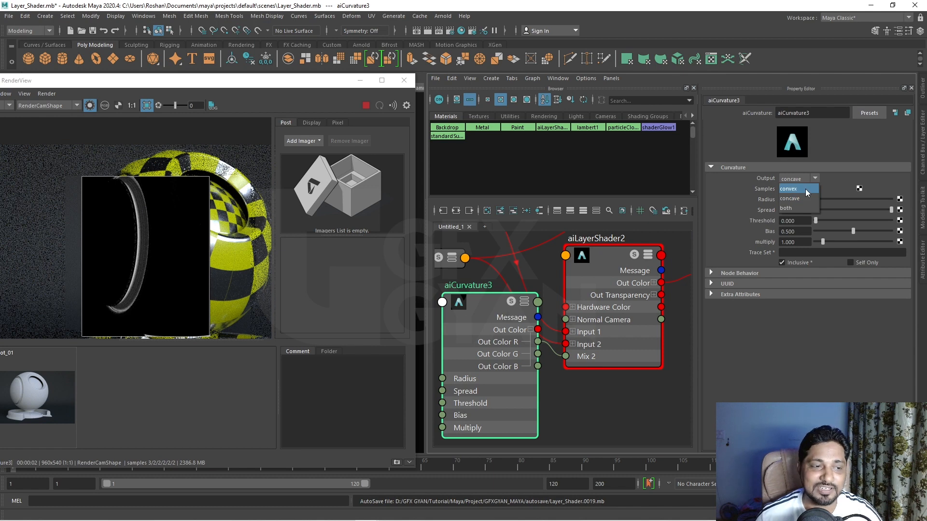
{"action": "left_click", "coordinate": [805, 189]}
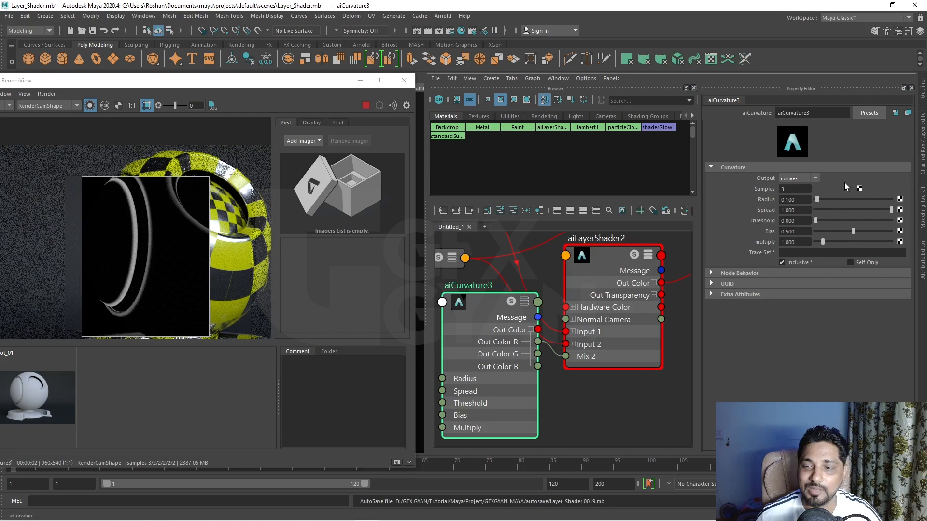
- Set the aiCurvature radius to 0.226, spread to 0.787, threshold to 0.123, bias to 0.645 and multiply to 5.935
{"action": "left_click_drag", "start_coordinate": [819, 199], "coordinate": [818, 198]}
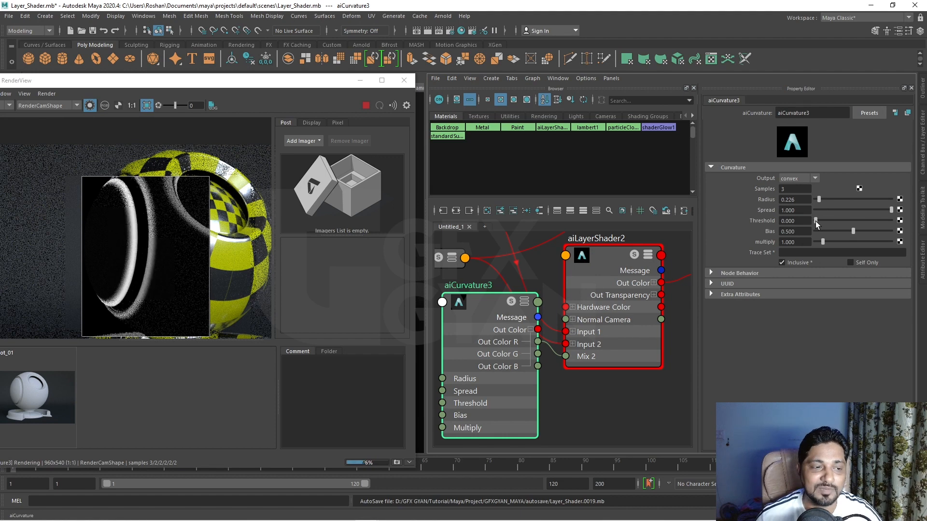
{"action": "left_click_drag", "start_coordinate": [816, 221], "coordinate": [873, 213]}
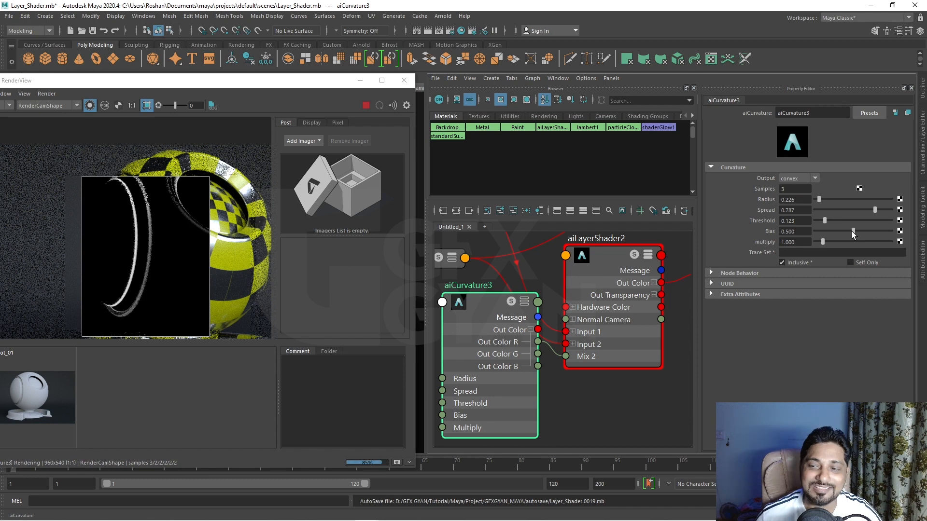
{"action": "mouse_move", "coordinate": [851, 231]}
{"action": "left_mouse_down"}
{"action": "mouse_move", "coordinate": [810, 232]}
{"action": "mouse_move", "coordinate": [874, 233]}
{"action": "mouse_move", "coordinate": [817, 242]}
{"action": "mouse_move", "coordinate": [861, 244]}
{"action": "left_mouse_up"}
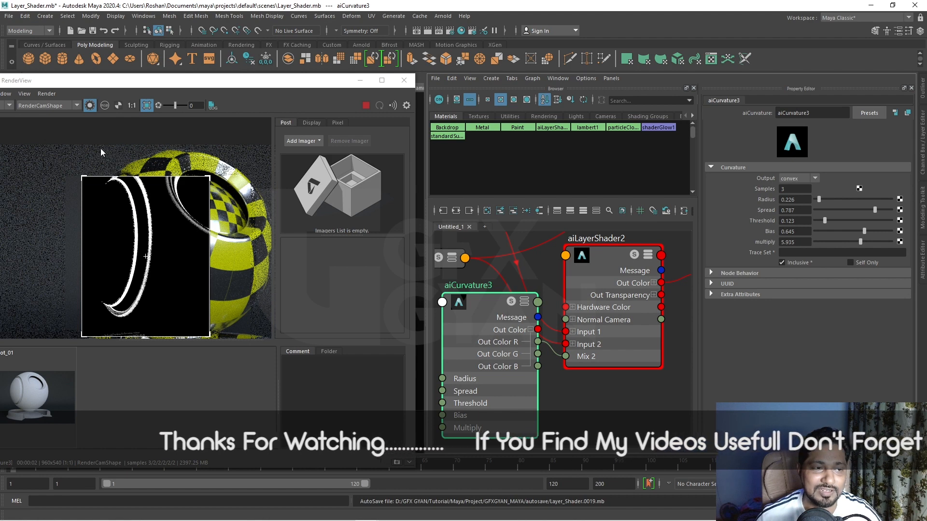
- Turn off the isolated node display and examine the metal edge wear on the shader ball's rim
{"action": "left_click", "coordinate": [89, 106]}
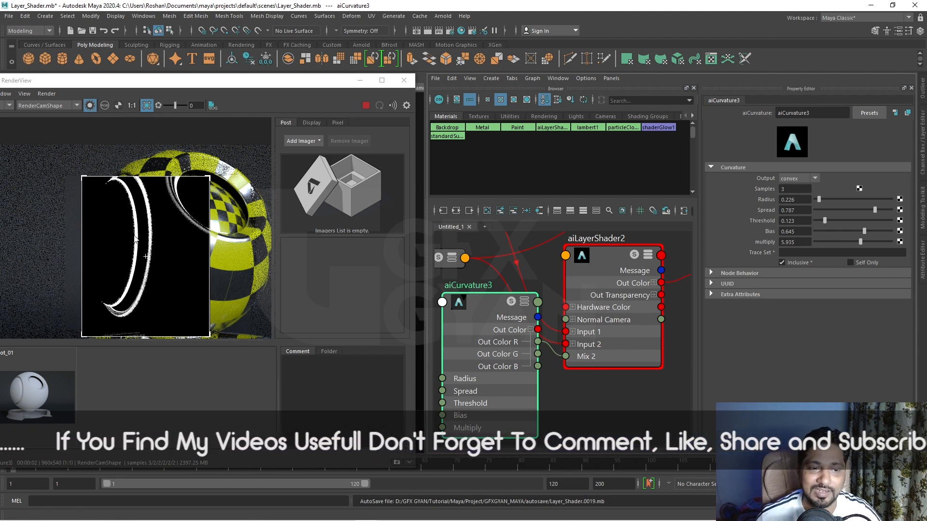
{"action": "left_click", "coordinate": [89, 106]}
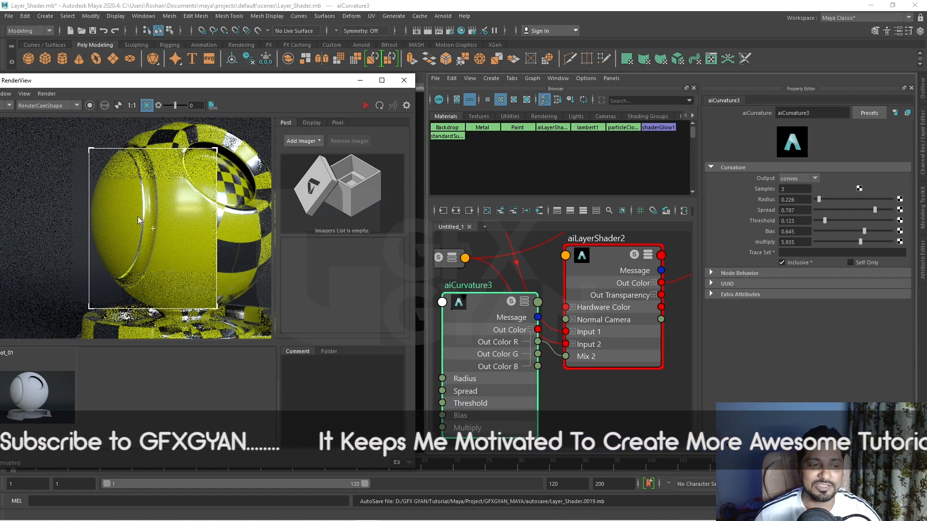
{"action": "scroll", "coordinate": [138, 216], "scroll_direction": "up", "scroll_amount": 3}
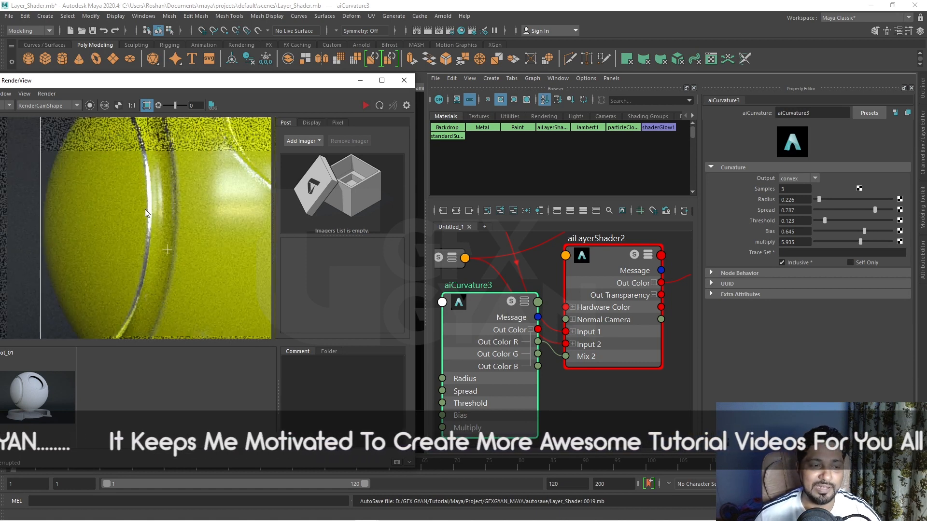
{"action": "scroll", "coordinate": [147, 214], "scroll_direction": "down", "scroll_amount": 2}
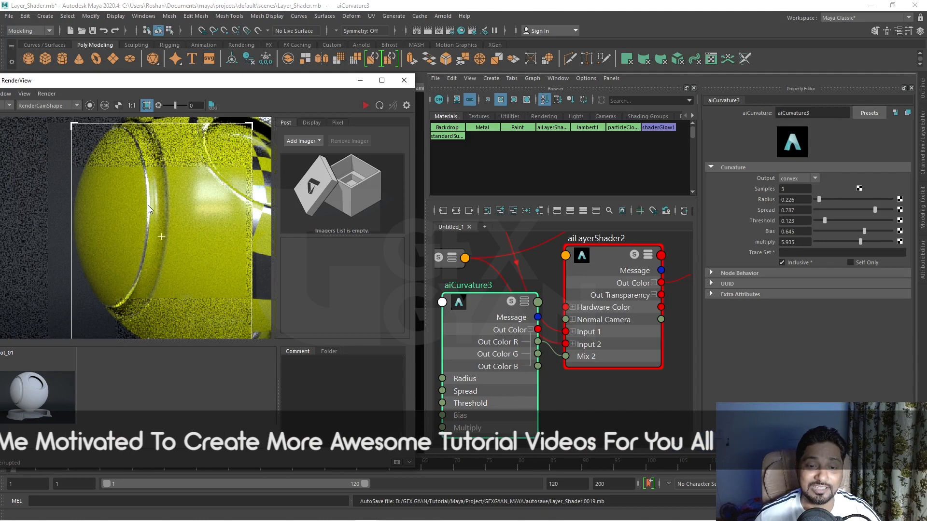
- Isolate the aiCurvature node again and rerun the crop render to view the adjusted mask
{"action": "left_click", "coordinate": [91, 106]}
{"action": "left_click", "coordinate": [473, 301]}
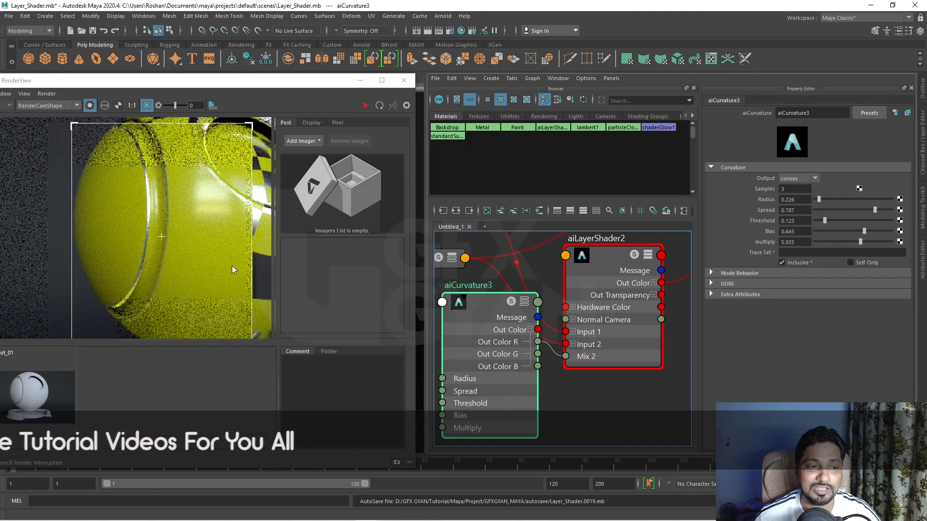
{"action": "left_click", "coordinate": [366, 106]}
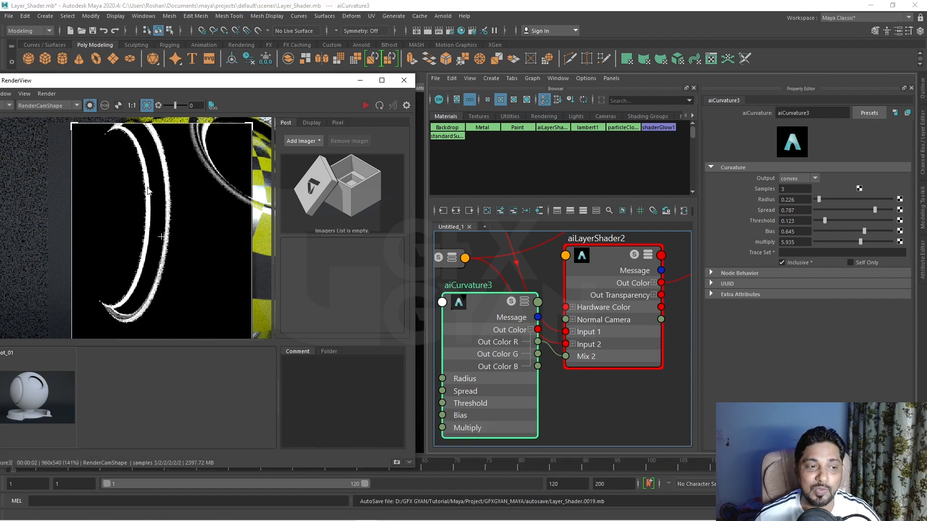
- Return the render to the full layered material and compare the metal edges with the curvature mask
{"action": "left_click", "coordinate": [90, 105]}
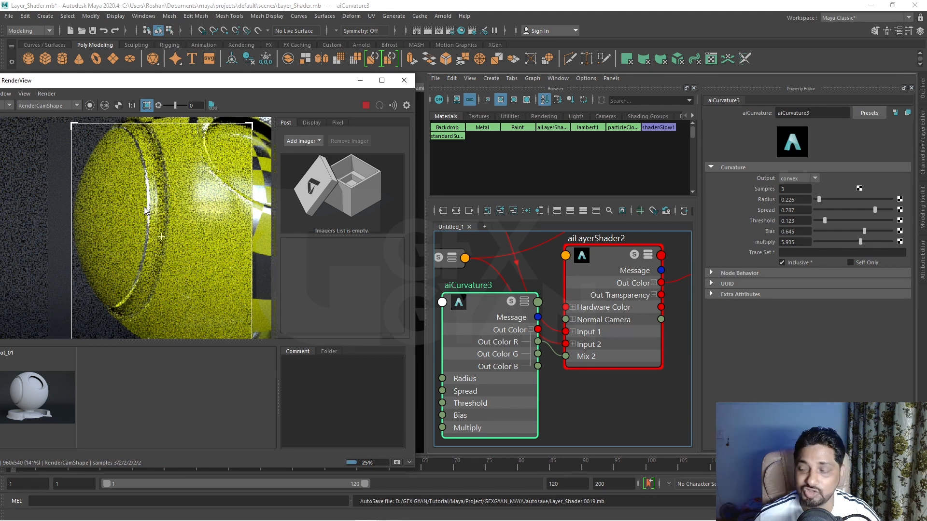
{"action": "scroll", "coordinate": [152, 224], "scroll_direction": "down", "scroll_amount": 2}
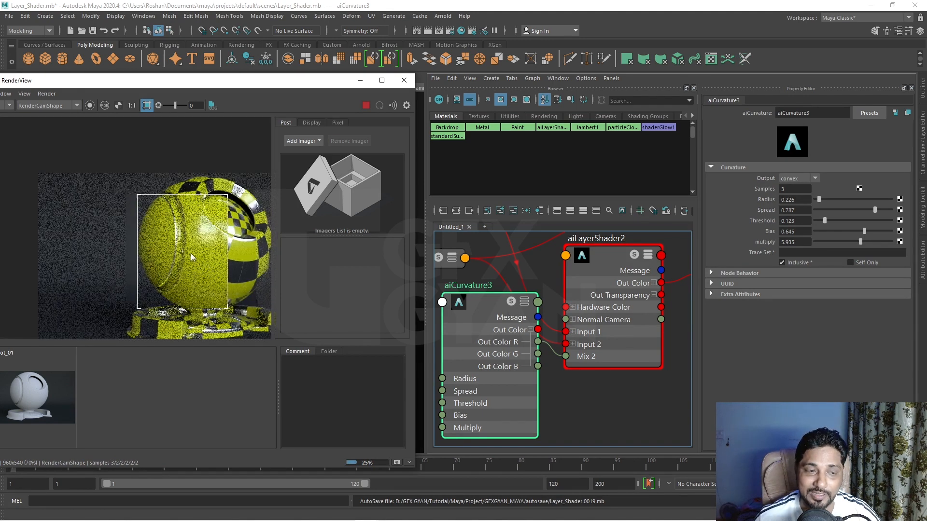
{"action": "middle_click_drag", "start_coordinate": [190, 253], "coordinate": [156, 230], "text": "alt"}
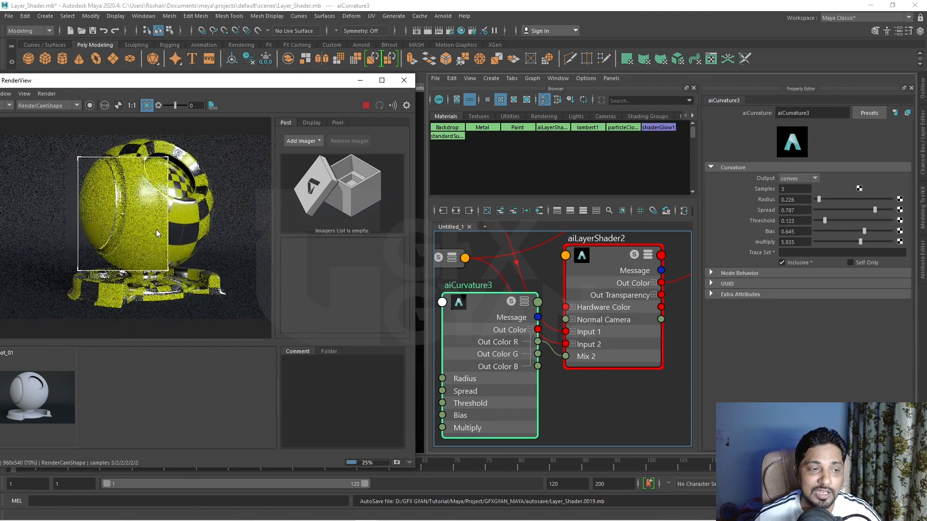
{"action": "scroll", "coordinate": [126, 227], "scroll_direction": "up", "scroll_amount": 1}
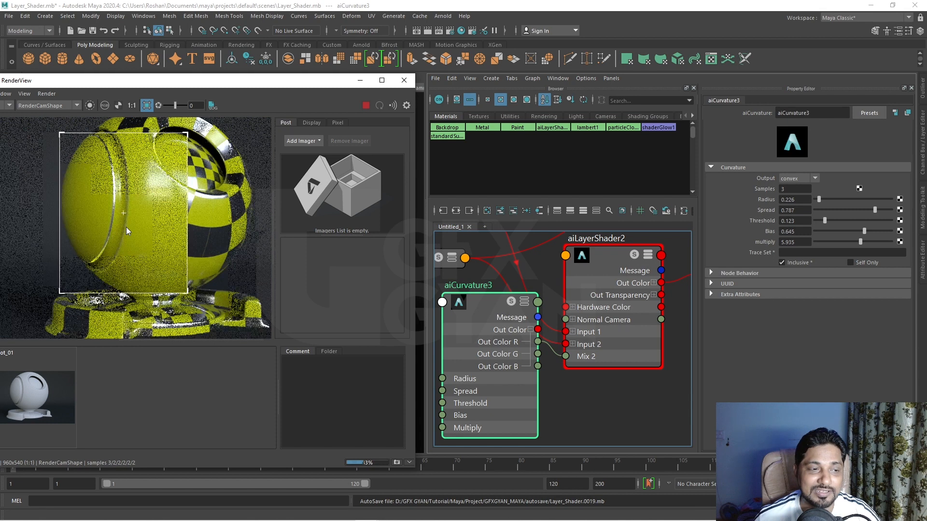
- Enable Layer 3 on the aiLayerShader and assign a new aiStandardSurface as its input
{"action": "left_click", "coordinate": [566, 365]}
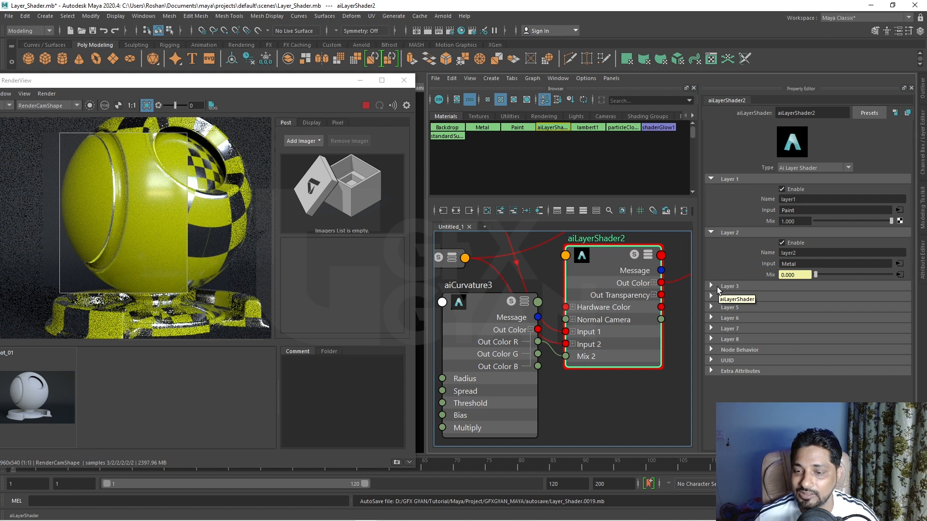
{"action": "left_click", "coordinate": [717, 286]}
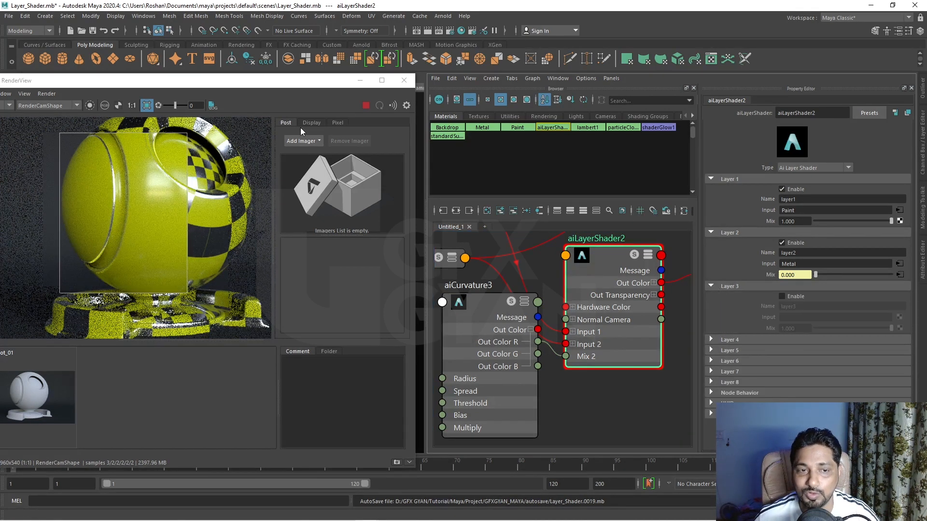
{"action": "left_click", "coordinate": [782, 296]}
{"action": "left_click", "coordinate": [899, 317]}
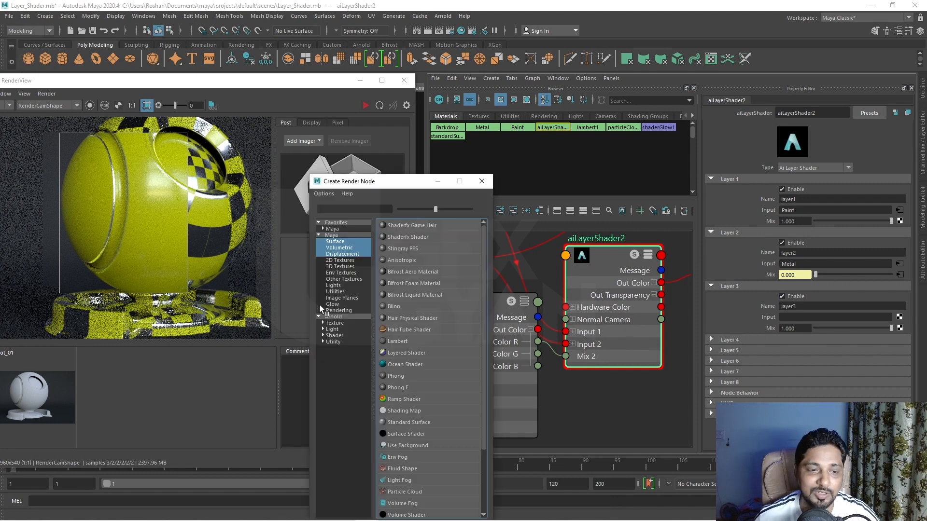
{"action": "left_click", "coordinate": [338, 336]}
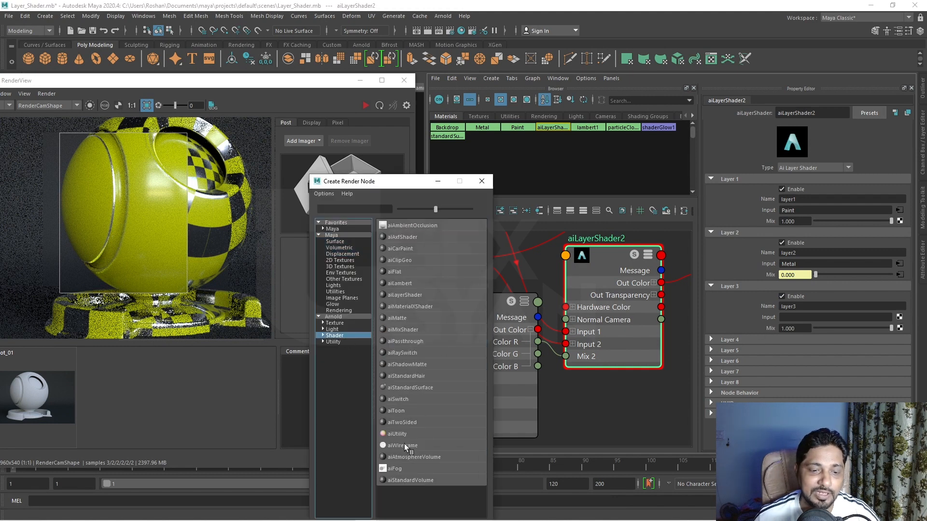
{"action": "left_click", "coordinate": [413, 388]}
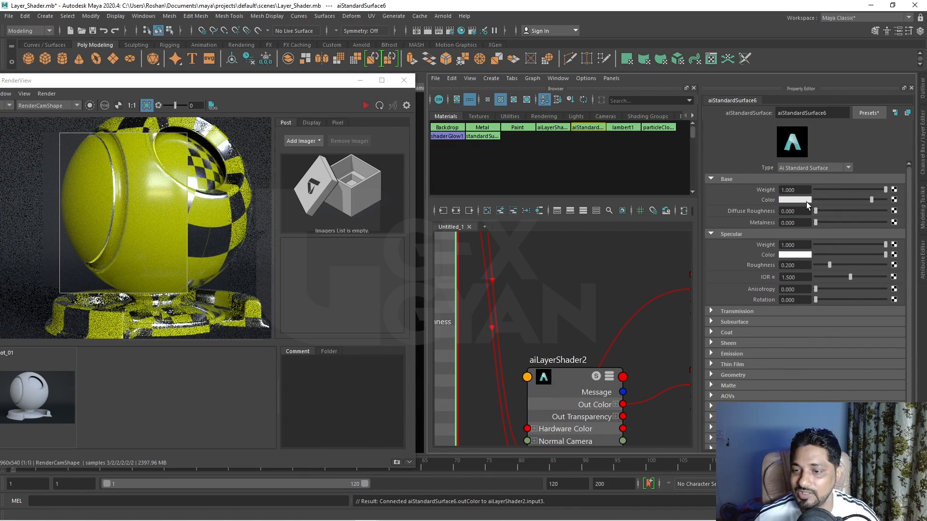
- Map a File texture to the new surface's base color and load Seamless-Rust-Texture.jpg from the Downloads folder
{"action": "left_click", "coordinate": [893, 201]}
{"action": "left_click", "coordinate": [340, 260]}
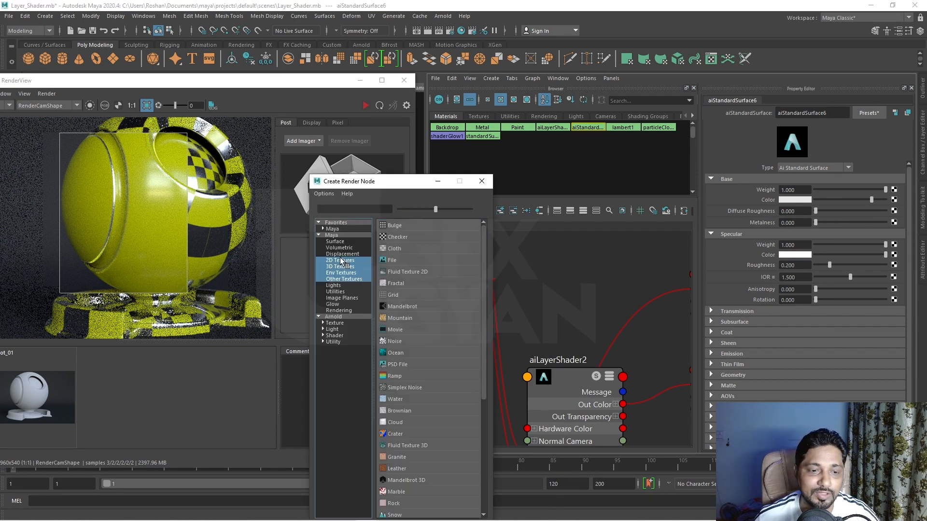
{"action": "left_click", "coordinate": [392, 259]}
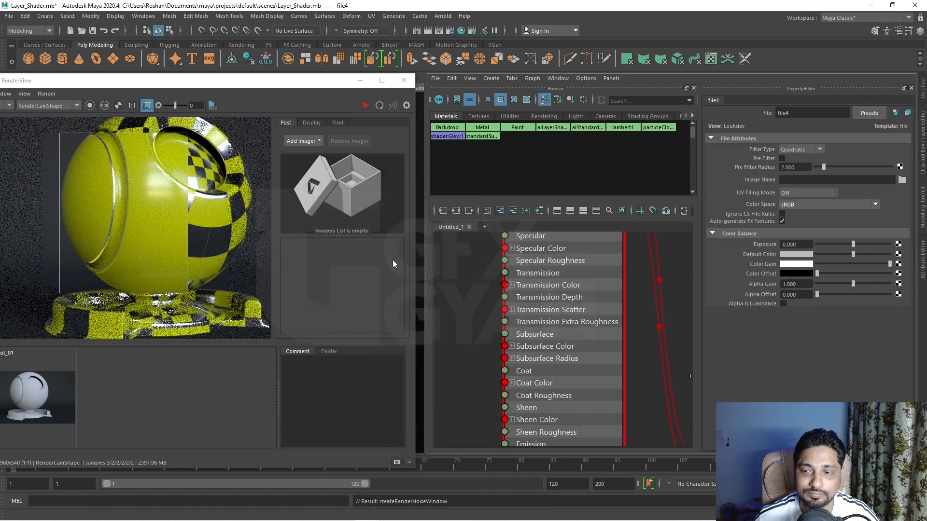
{"action": "left_click", "coordinate": [902, 179]}
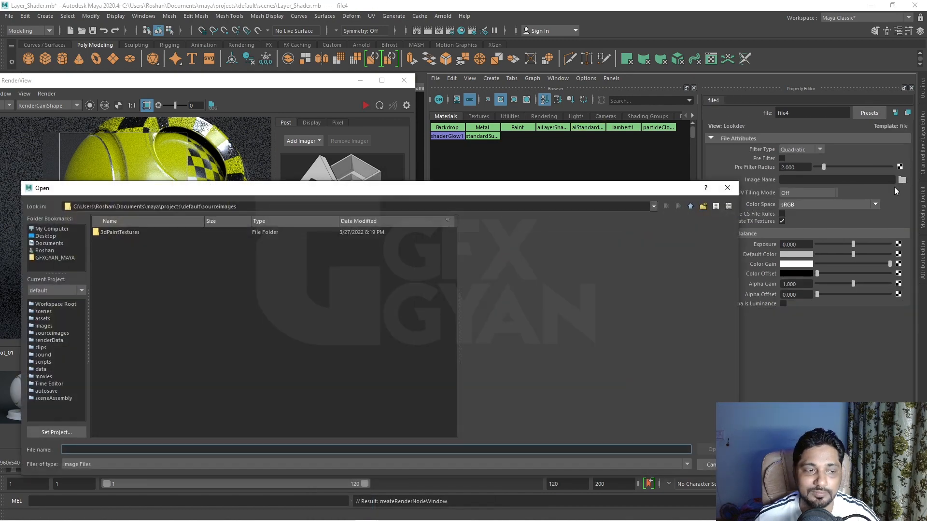
{"action": "left_click", "coordinate": [164, 233]}
{"action": "left_click", "coordinate": [157, 242]}
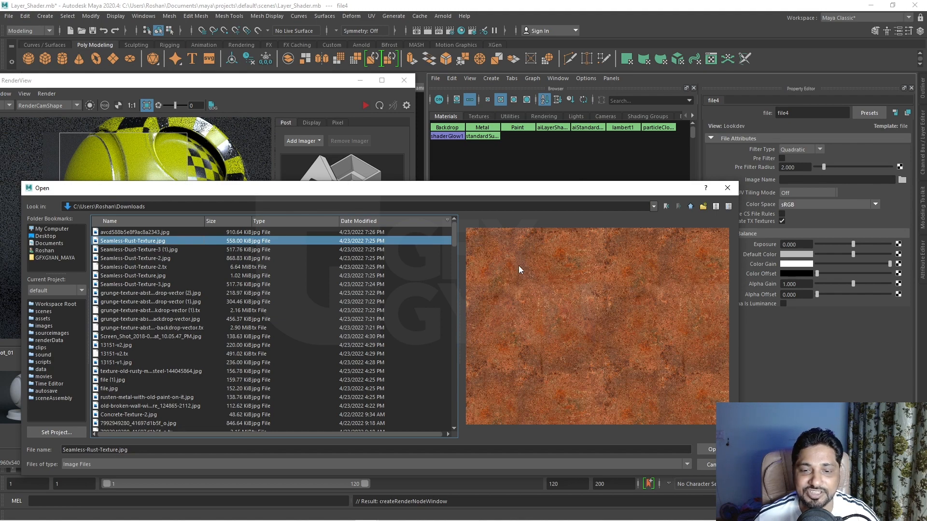
{"action": "left_click", "coordinate": [709, 450]}
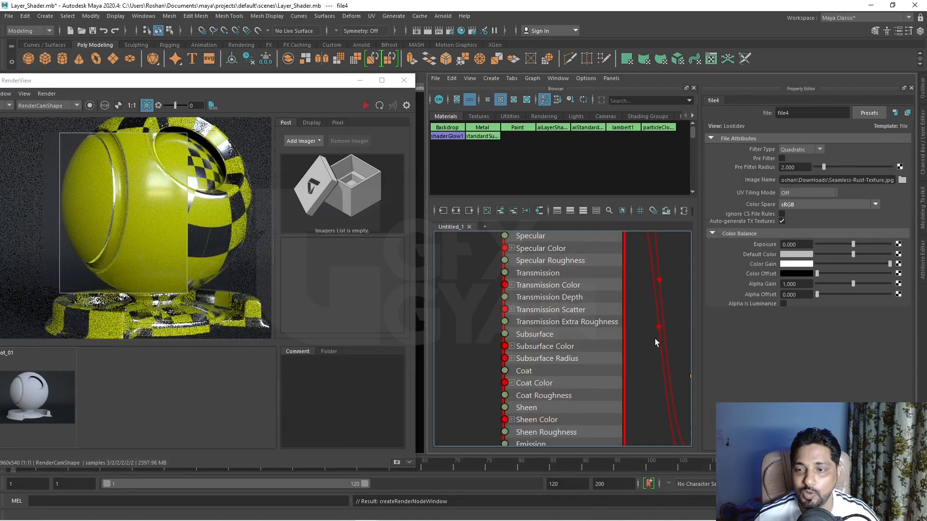
- Select the aiLayerShader node and rerun the crop render to examine the rust layer at full mix
{"action": "scroll", "coordinate": [635, 341], "scroll_direction": "down", "scroll_amount": 5}
{"action": "middle_click_drag", "start_coordinate": [653, 355], "coordinate": [555, 316], "text": "alt"}
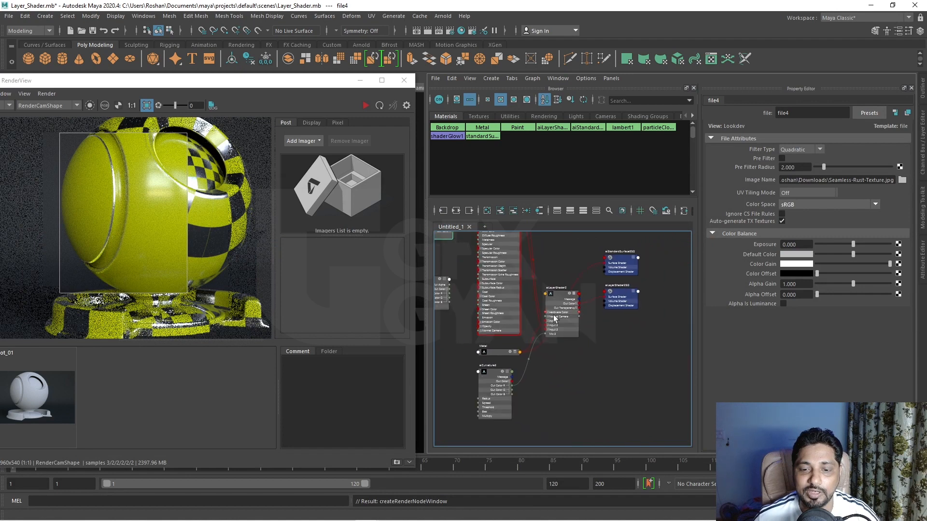
{"action": "scroll", "coordinate": [556, 318], "scroll_direction": "up", "scroll_amount": 3}
{"action": "left_click", "coordinate": [563, 291]}
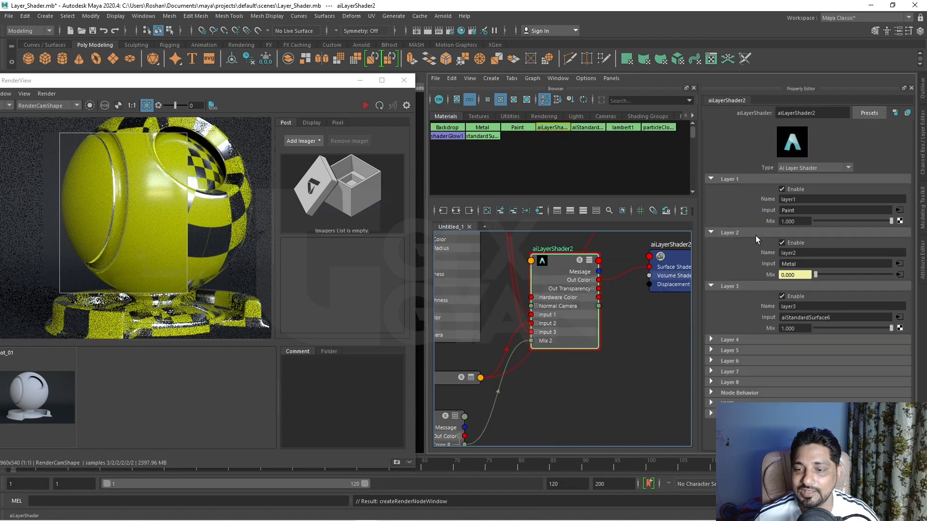
{"action": "left_click", "coordinate": [365, 106]}
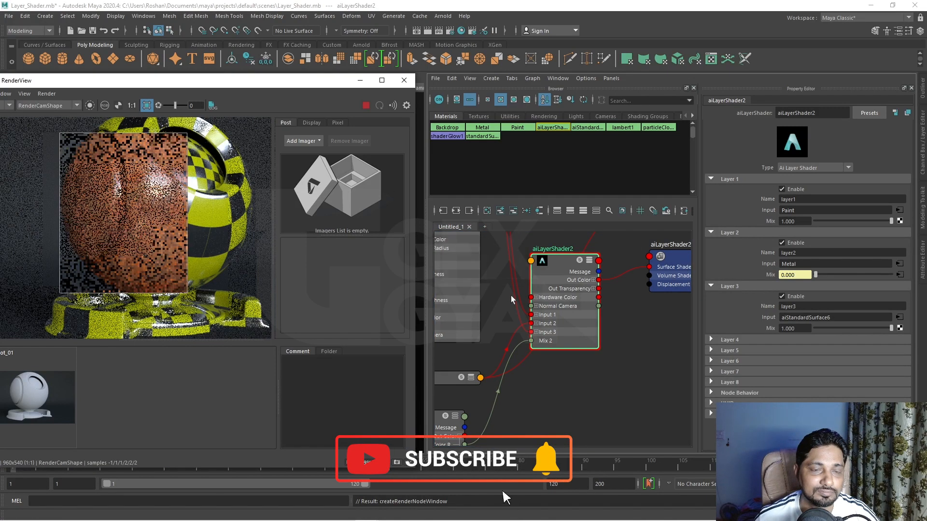
{"action": "scroll", "coordinate": [103, 224], "scroll_direction": "up", "scroll_amount": 1}
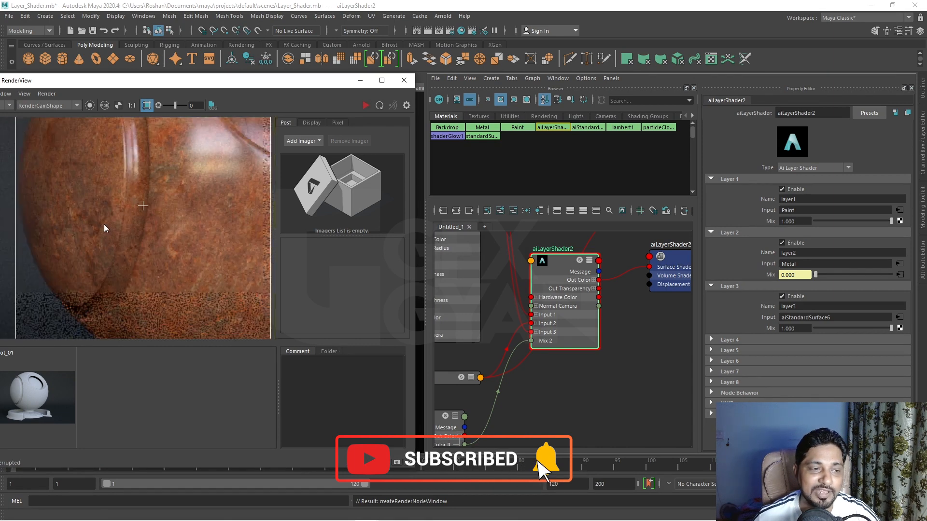
{"action": "scroll", "coordinate": [188, 234], "scroll_direction": "down", "scroll_amount": 1}
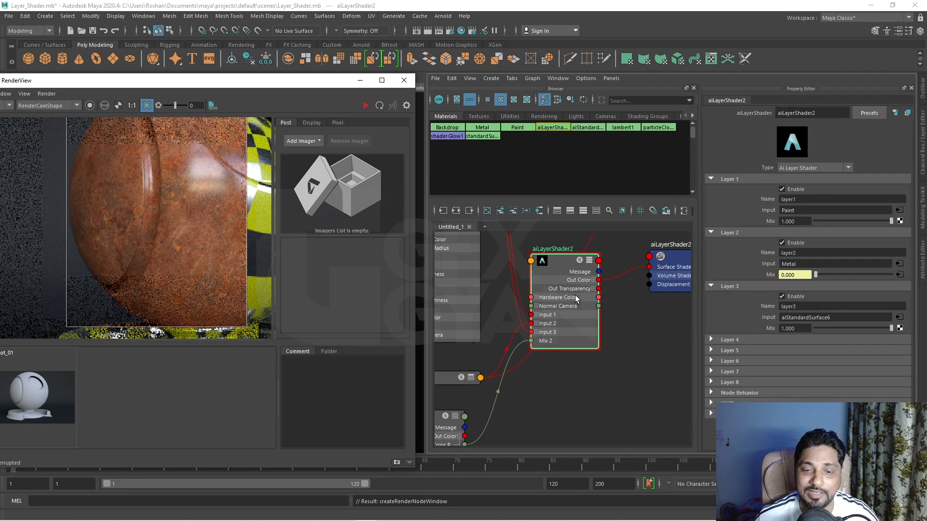
{"action": "left_click_drag", "start_coordinate": [560, 260], "coordinate": [561, 249]}
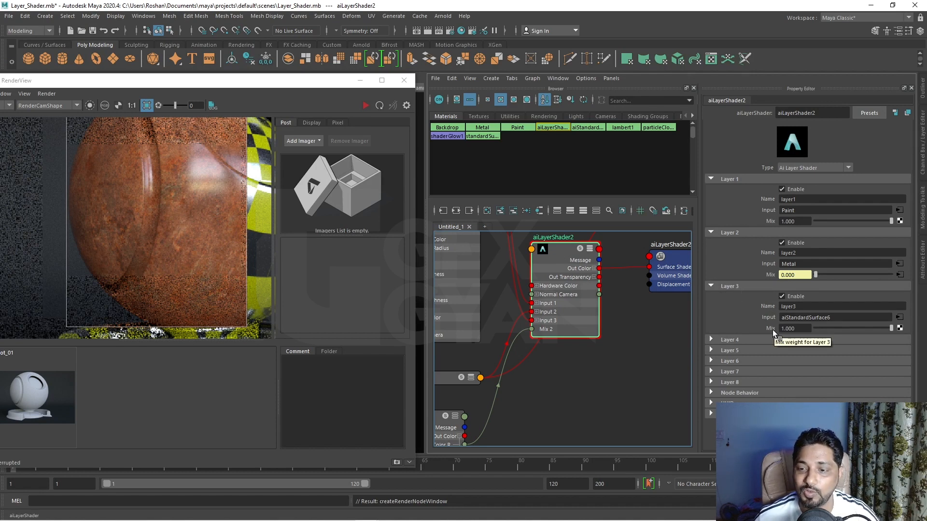
- Map a 2D File texture to the Layer 3 mix of the aiLayerShader
{"action": "left_click", "coordinate": [900, 329]}
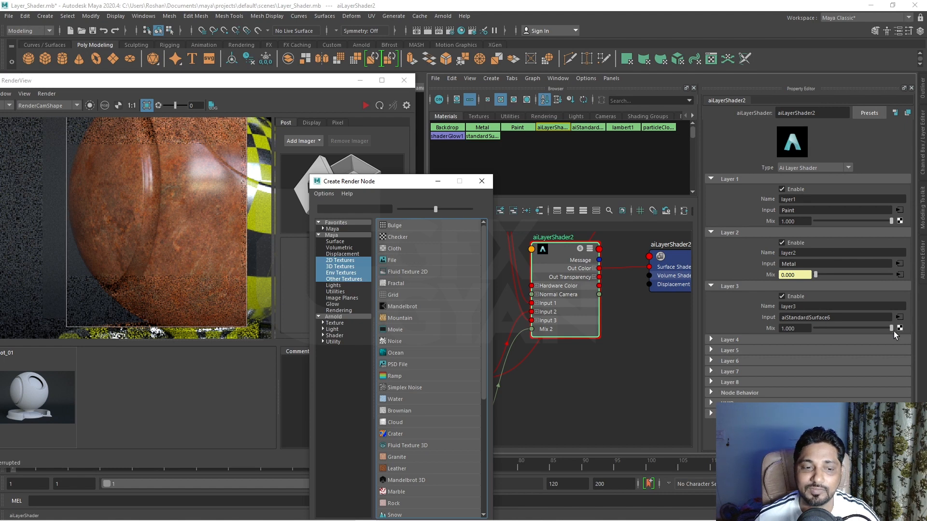
{"action": "left_click", "coordinate": [356, 261]}
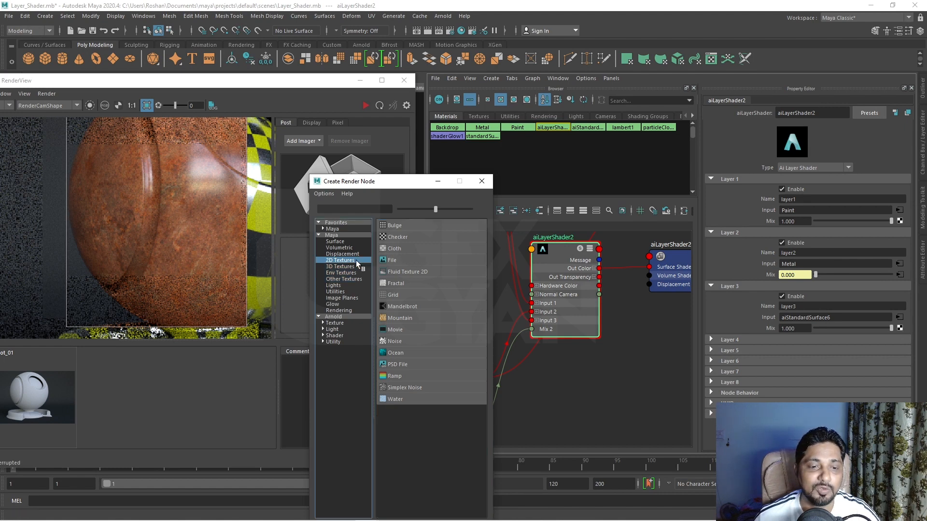
{"action": "left_click", "coordinate": [398, 261]}
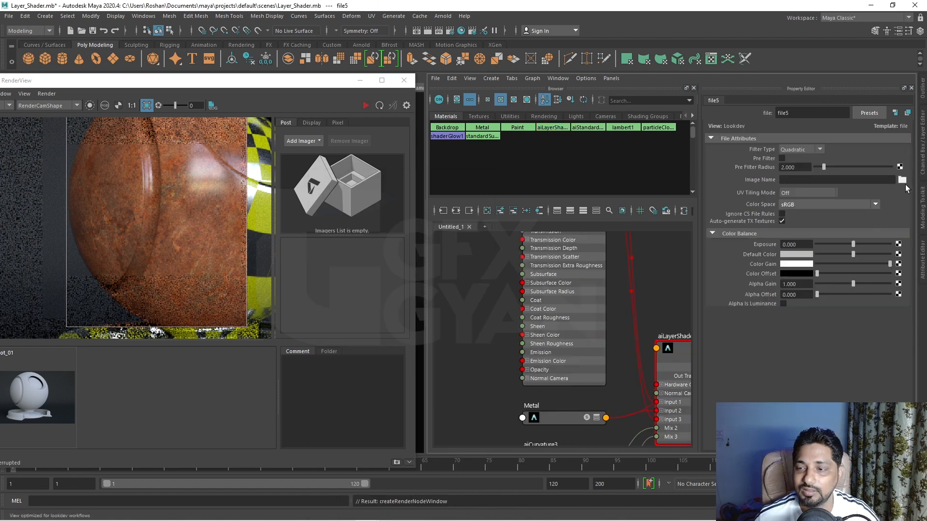
- Load Seamless-Dust-Texture-2.jpg from the Downloads folder into the new mix file node
{"action": "left_click", "coordinate": [903, 179]}
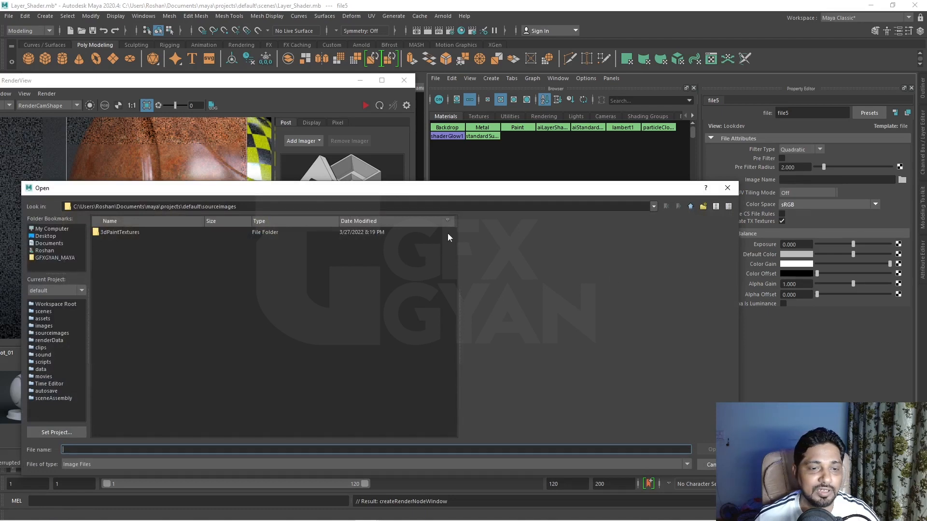
{"action": "left_click", "coordinate": [654, 207]}
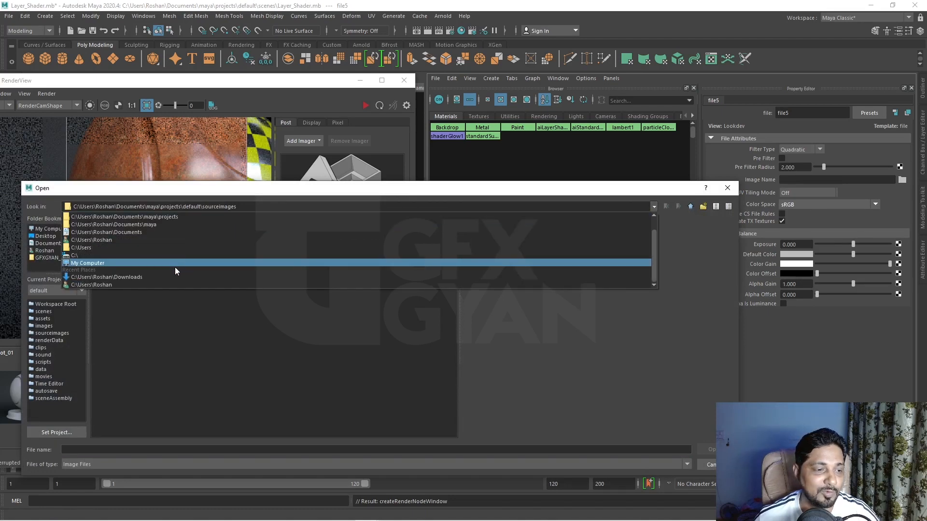
{"action": "left_click", "coordinate": [149, 277]}
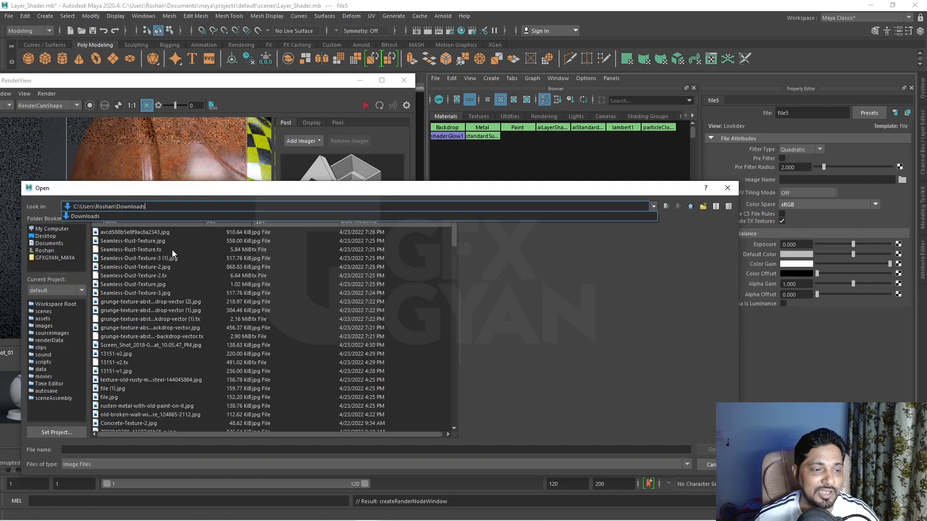
{"action": "left_click", "coordinate": [161, 231]}
{"action": "left_click", "coordinate": [158, 249]}
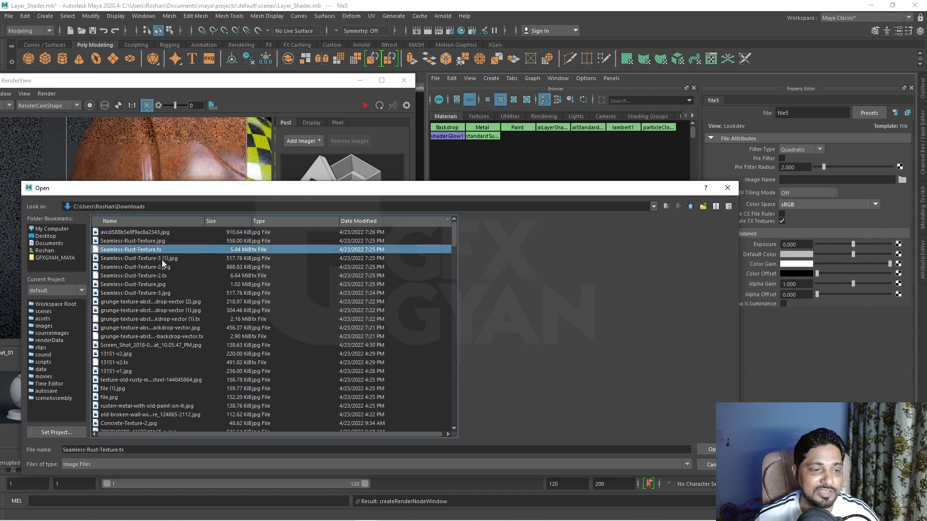
{"action": "left_click", "coordinate": [161, 259]}
{"action": "left_click", "coordinate": [162, 267]}
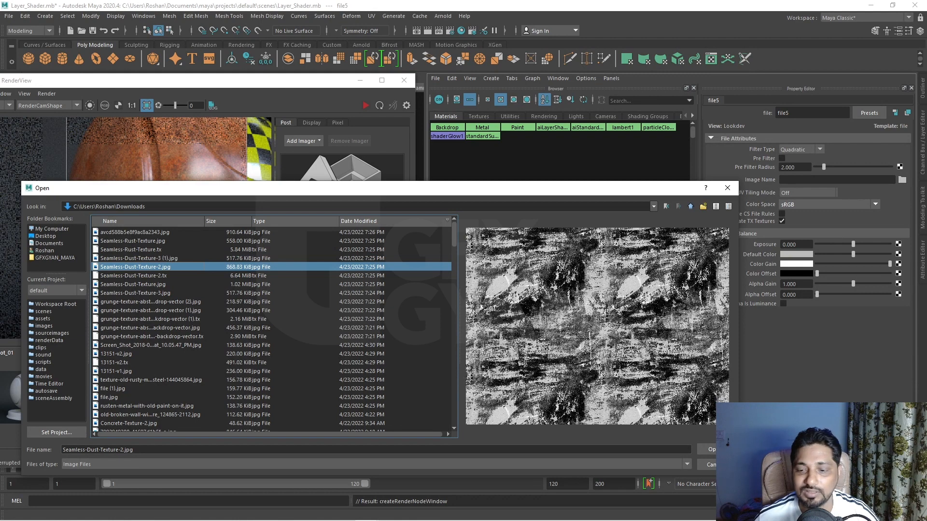
{"action": "left_click", "coordinate": [707, 450]}
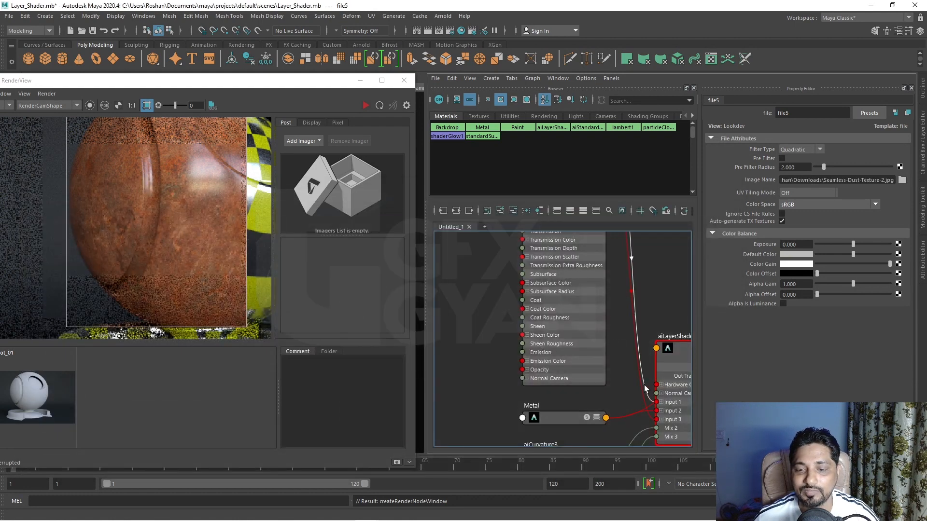
- Enable Alpha Is Luminance on the dust texture's file node
{"action": "middle_click_drag", "start_coordinate": [643, 386], "coordinate": [566, 301], "text": "alt"}
{"action": "middle_click_drag", "start_coordinate": [599, 433], "coordinate": [597, 268], "text": "alt"}
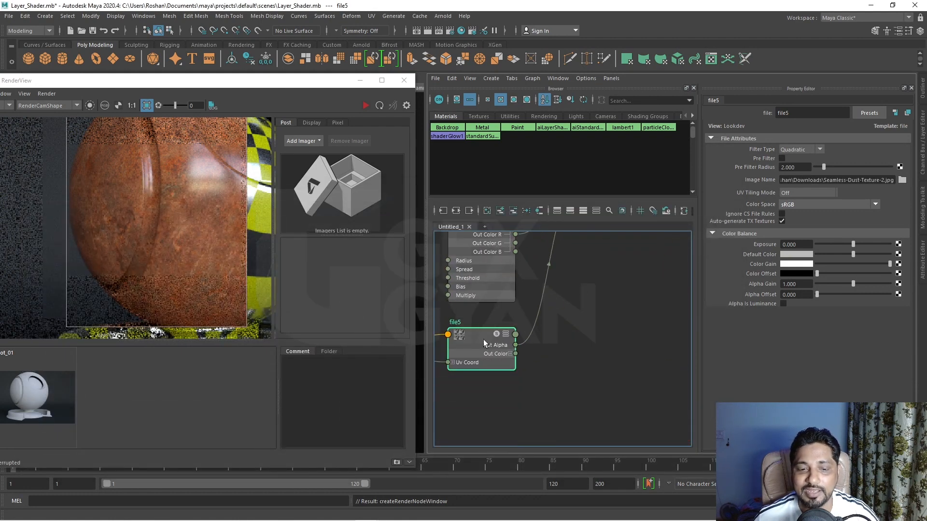
{"action": "left_click", "coordinate": [783, 304]}
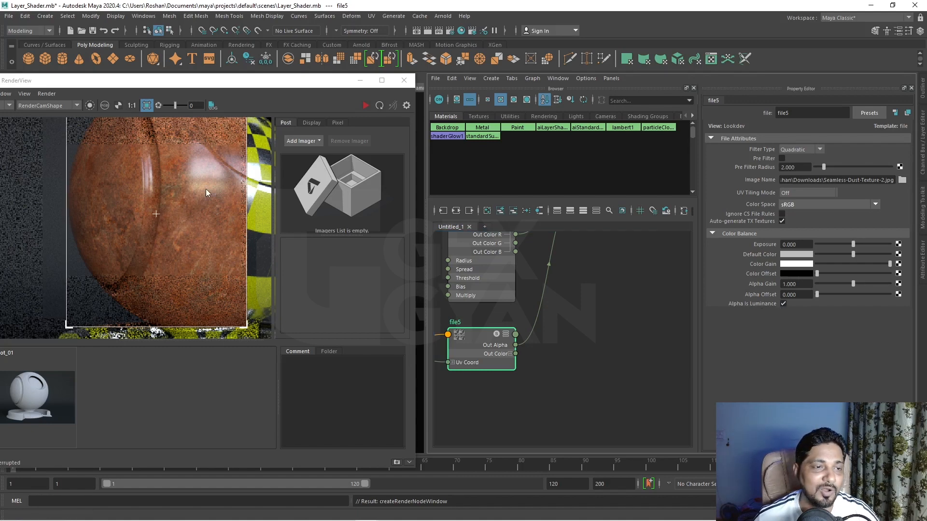
- Rerun the crop render, inspect how the dust mask blends rust over the paint, and stop the render
{"action": "left_click", "coordinate": [366, 105]}
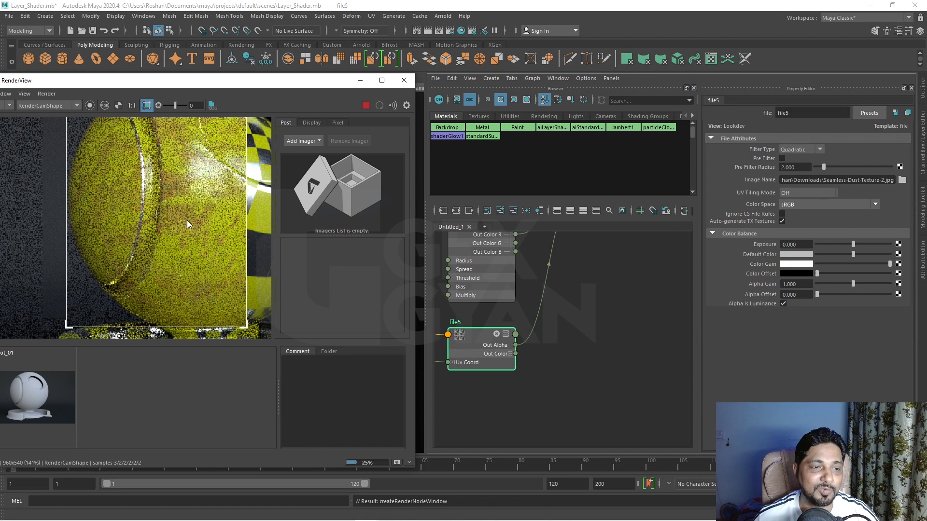
{"action": "scroll", "coordinate": [188, 222], "scroll_direction": "up", "scroll_amount": 2}
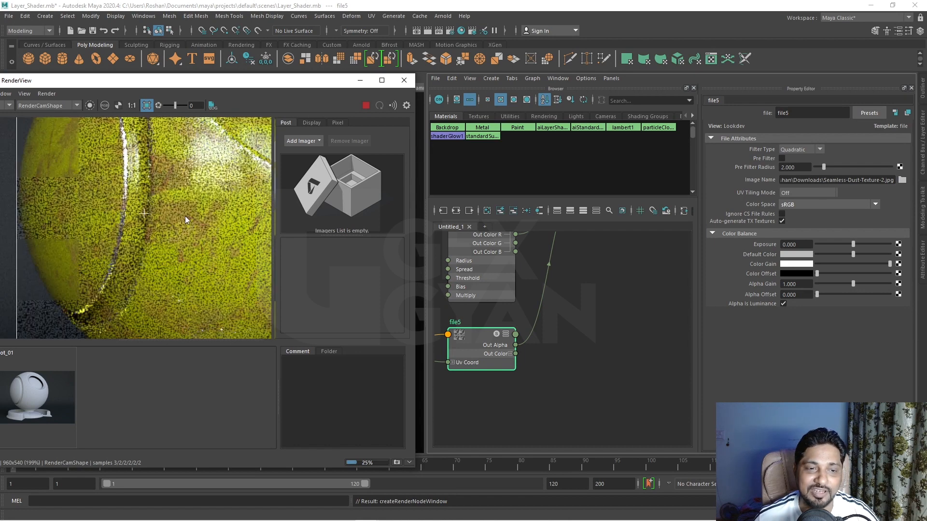
{"action": "scroll", "coordinate": [204, 239], "scroll_direction": "down", "scroll_amount": 1}
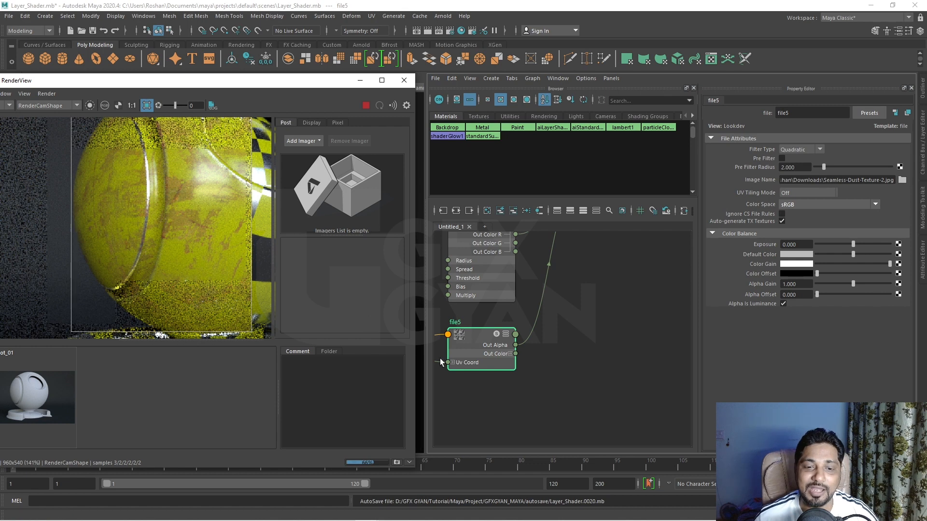
{"action": "left_click", "coordinate": [365, 106]}
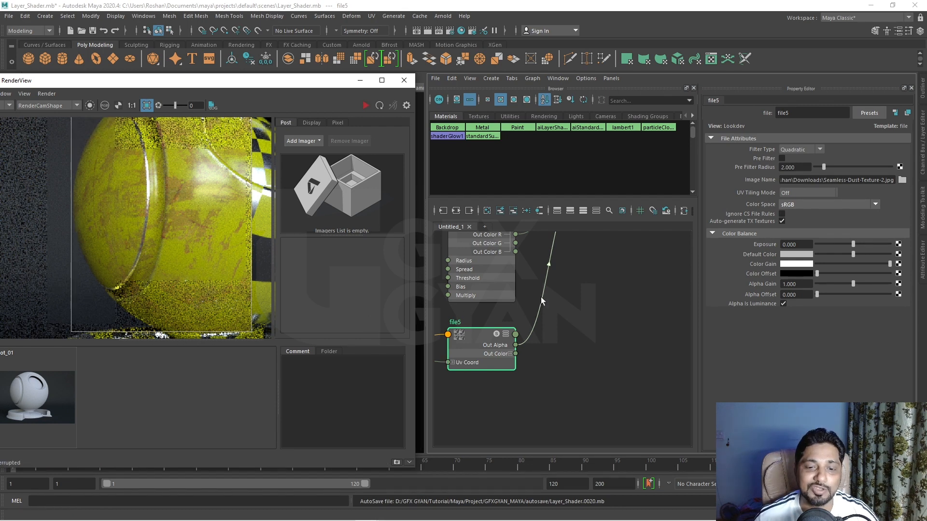
- Create an aiRange node between the dust file node and the aiLayerShader in the graph
{"action": "middle_click_drag", "start_coordinate": [550, 256], "coordinate": [513, 291]}
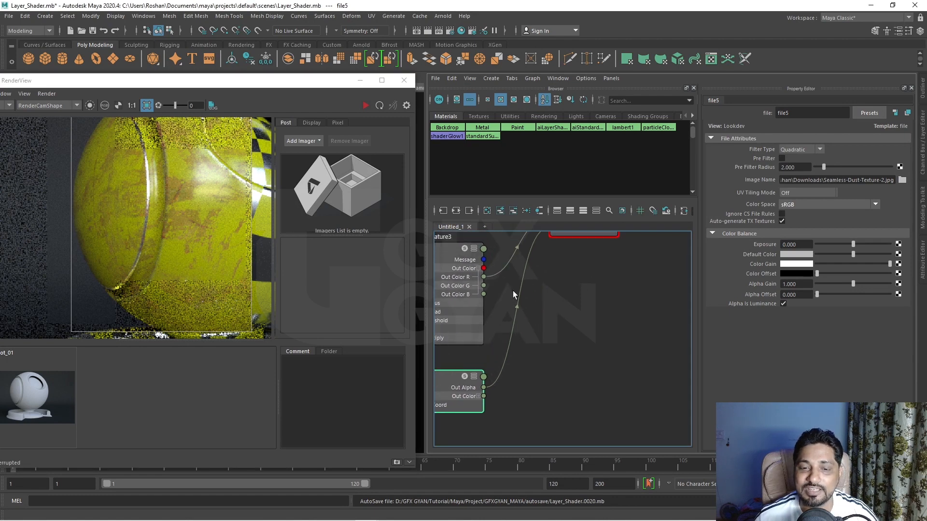
{"action": "left_click", "coordinate": [541, 330]}
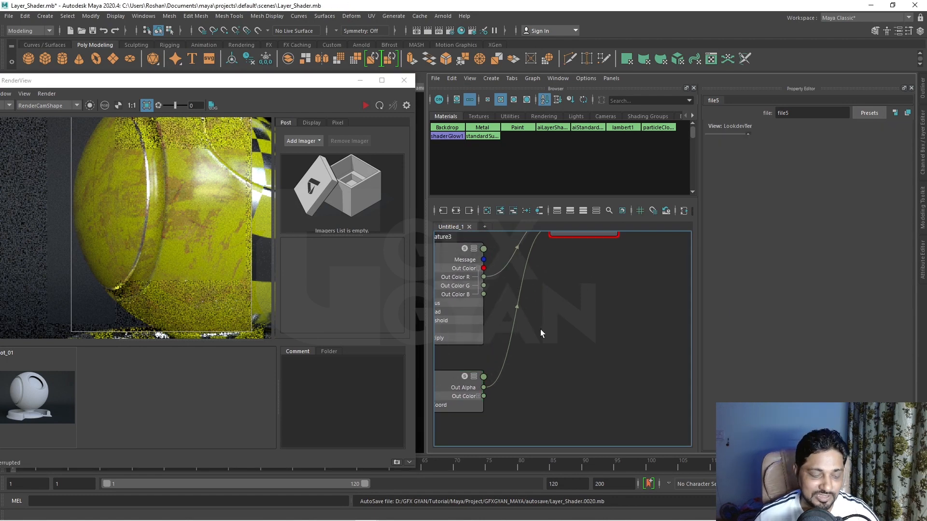
{"action": "key", "text": "Tab"}
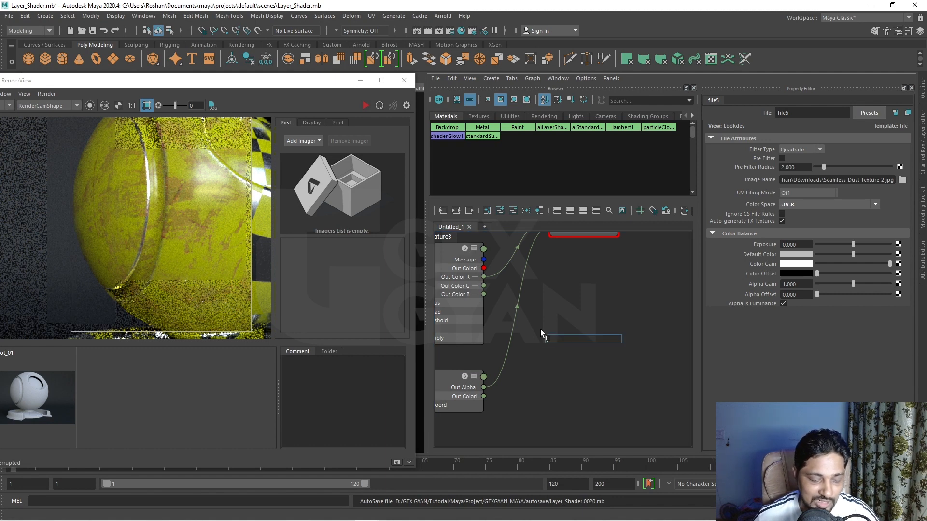
{"action": "type", "text": "ai"}
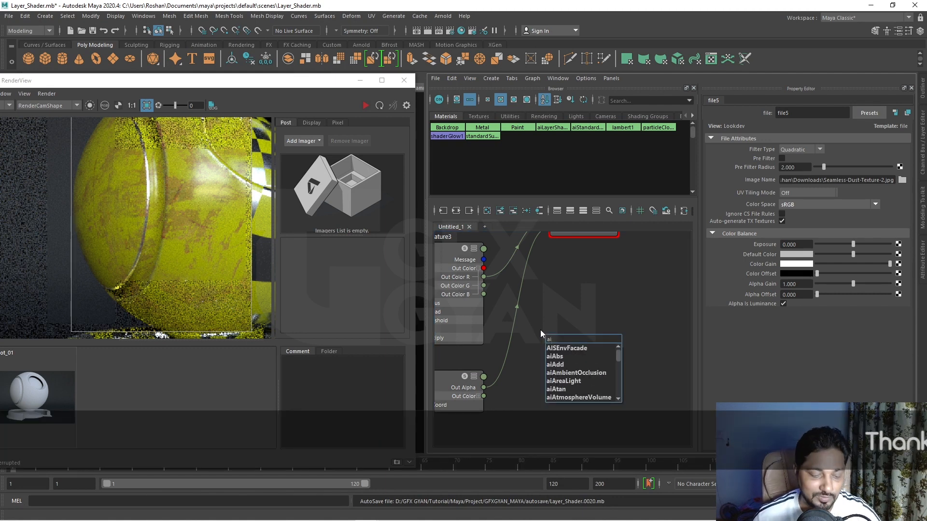
{"action": "type", "text": "ra"}
{"action": "left_click", "coordinate": [570, 374]}
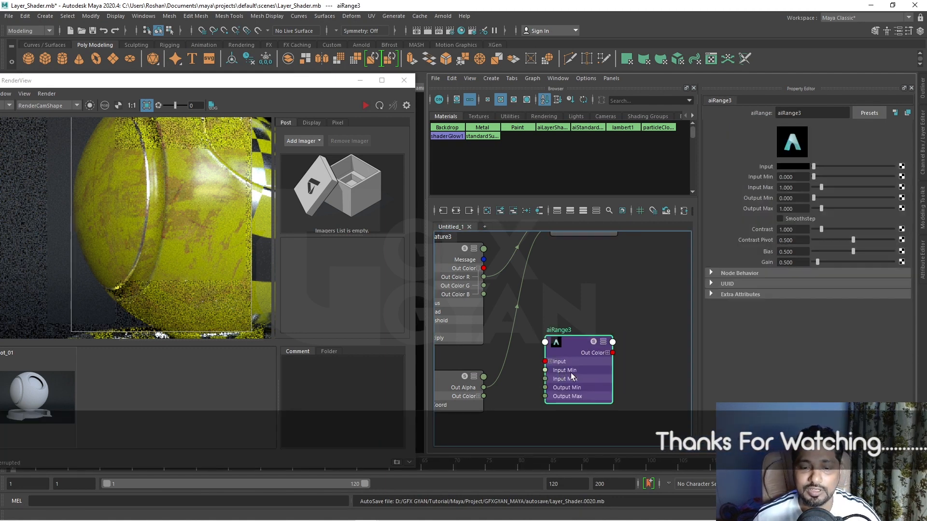
{"action": "left_click_drag", "start_coordinate": [564, 354], "coordinate": [564, 337]}
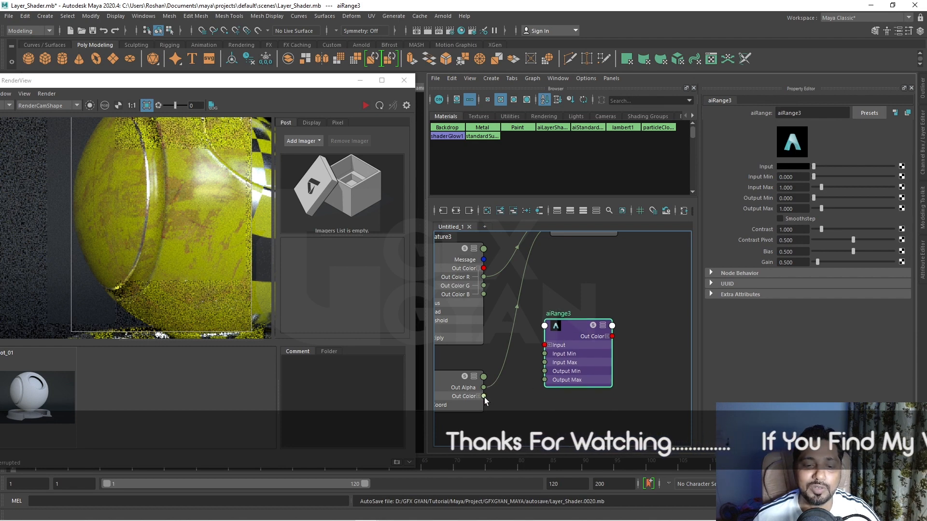
- Connect the dust file's Out Color to the aiRange input and delete its direct alpha connection to Mix 3
{"action": "left_click_drag", "start_coordinate": [484, 396], "coordinate": [554, 294]}
{"action": "left_click", "coordinate": [515, 261]}
{"action": "key", "text": "Delete"}
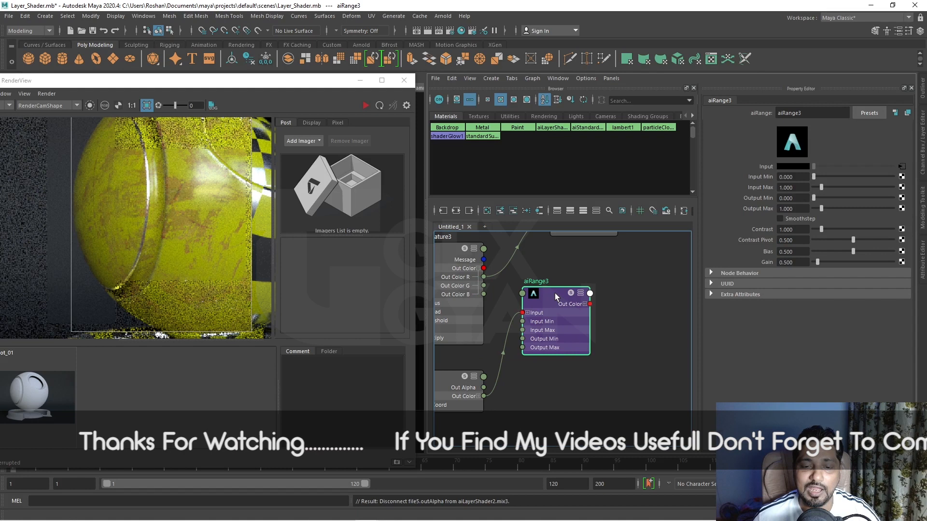
- Expand the aiRange Out Color and connect Out Color R to Mix 3 of the aiLayerShader
{"action": "left_click", "coordinate": [584, 305]}
{"action": "middle_click_drag", "start_coordinate": [608, 318], "coordinate": [564, 352], "text": "alt"}
{"action": "left_click_drag", "start_coordinate": [544, 349], "coordinate": [504, 265]}
{"action": "middle_click_drag", "start_coordinate": [499, 331], "coordinate": [571, 272], "text": "alt"}
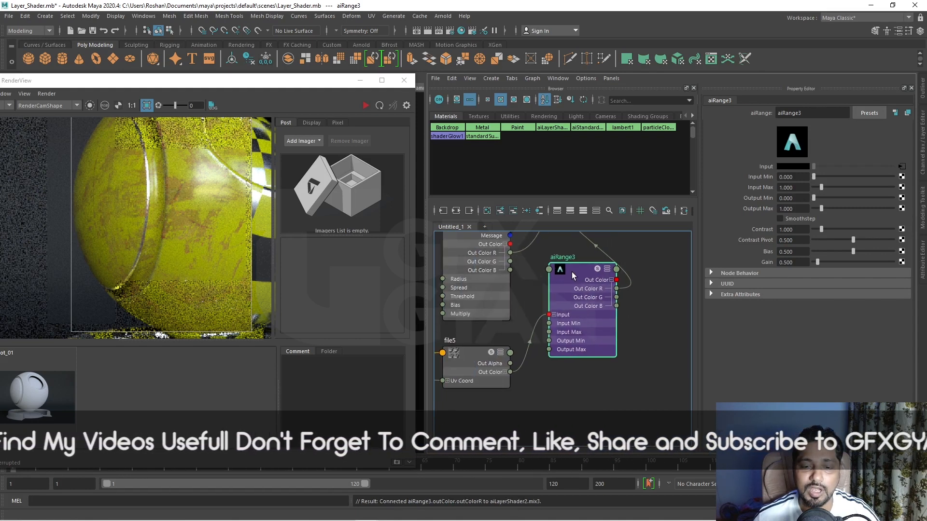
- Isolate the selected node in a live crop render and view the dust texture and the aiRange mask
{"action": "left_click", "coordinate": [92, 106]}
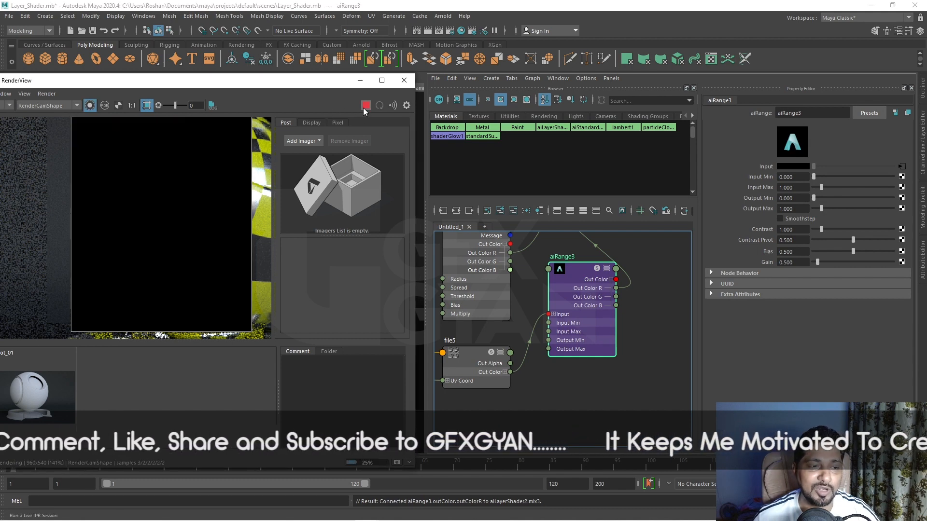
{"action": "left_click", "coordinate": [470, 352]}
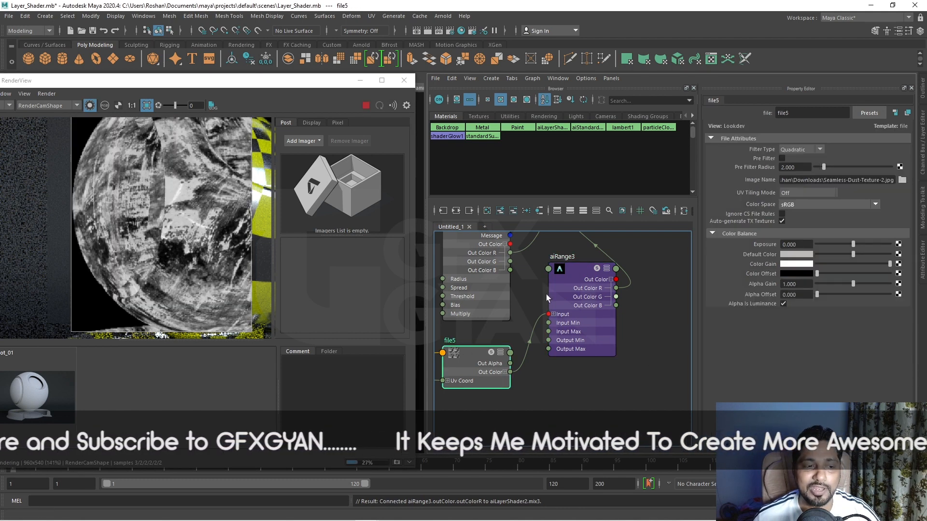
{"action": "left_click", "coordinate": [564, 267]}
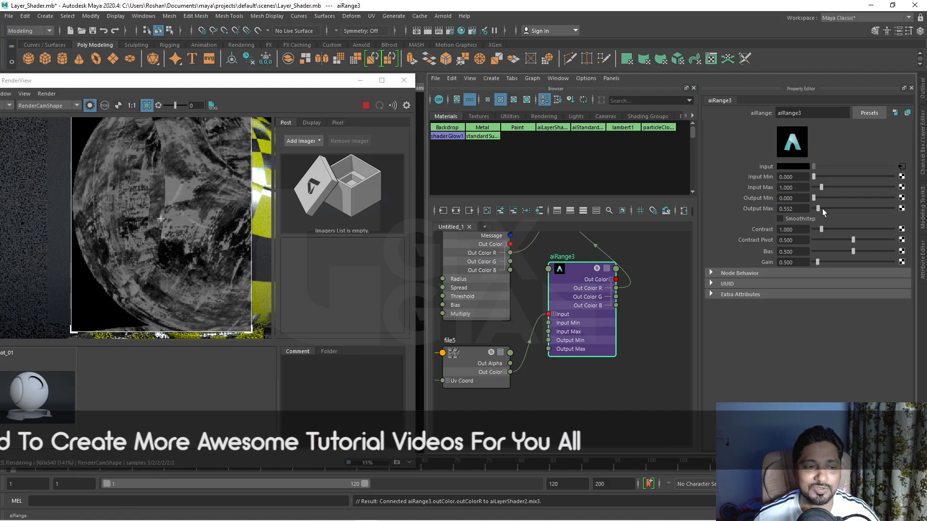
- Adjust the aiRange to Input Min 0.245, Input Max 1.595 and Output Max 3.988 for a higher-contrast dust mask
{"action": "left_click_drag", "start_coordinate": [822, 209], "coordinate": [816, 179]}
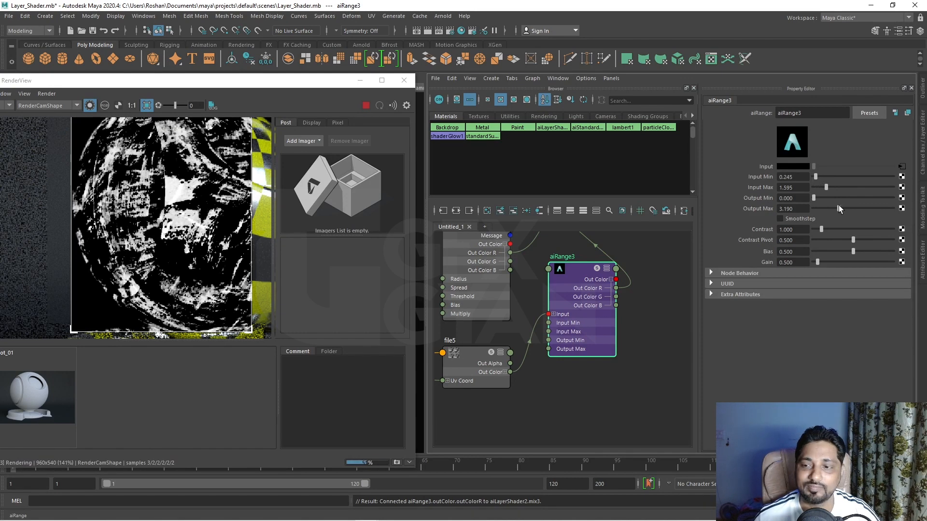
{"action": "left_click_drag", "start_coordinate": [839, 208], "coordinate": [844, 208]}
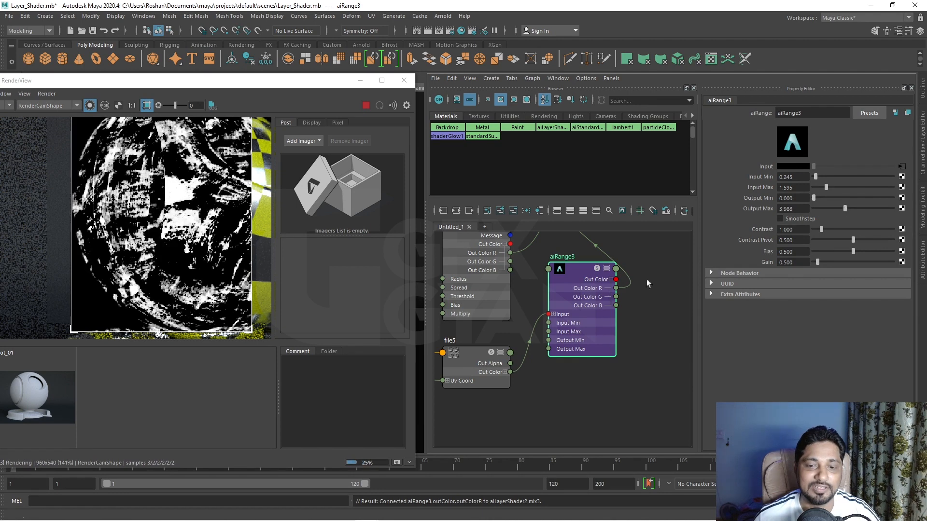
{"action": "middle_click_drag", "start_coordinate": [665, 276], "coordinate": [639, 353], "text": "alt"}
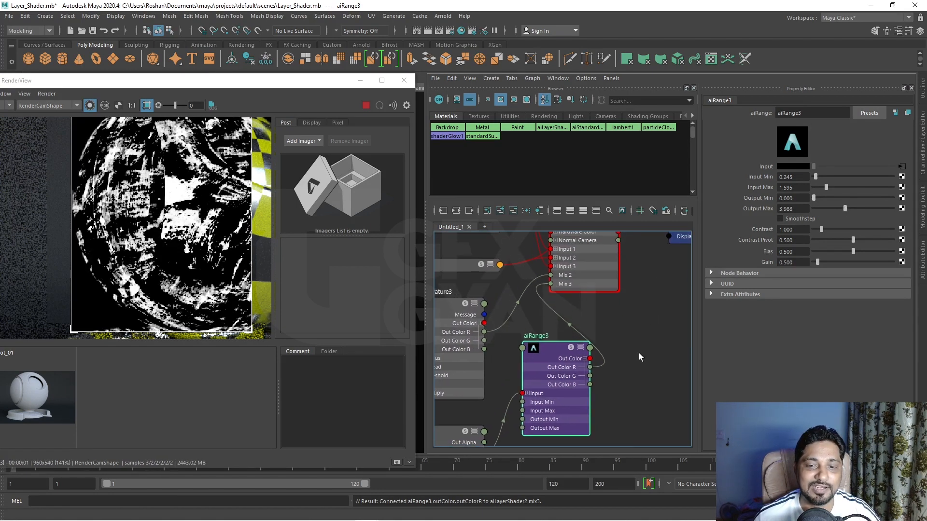
- Stop the isolated render, select the aiLayerShader, turn off node isolation and run a crop render of the full layered material
{"action": "left_click", "coordinate": [366, 105]}
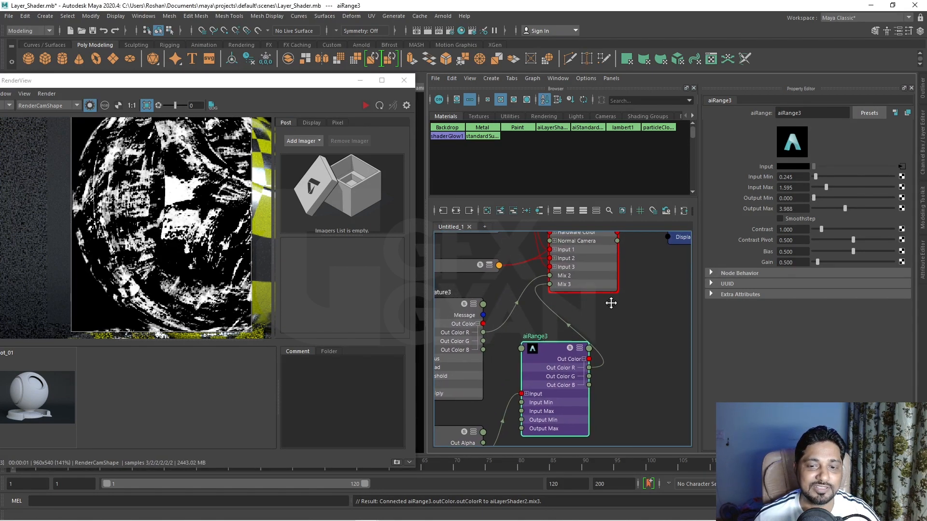
{"action": "middle_click_drag", "start_coordinate": [611, 302], "coordinate": [602, 372], "text": "alt"}
{"action": "left_click", "coordinate": [580, 274]}
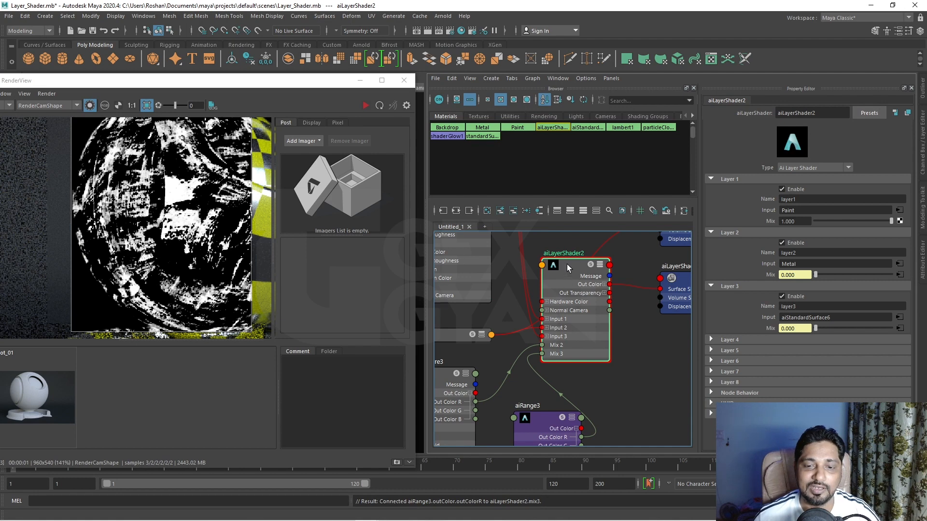
{"action": "left_click", "coordinate": [91, 107]}
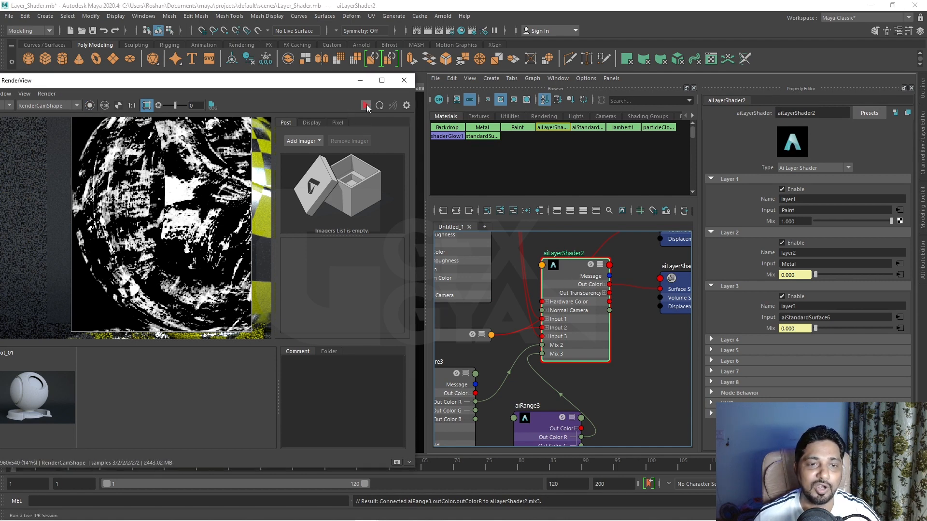
{"action": "left_click", "coordinate": [366, 106]}
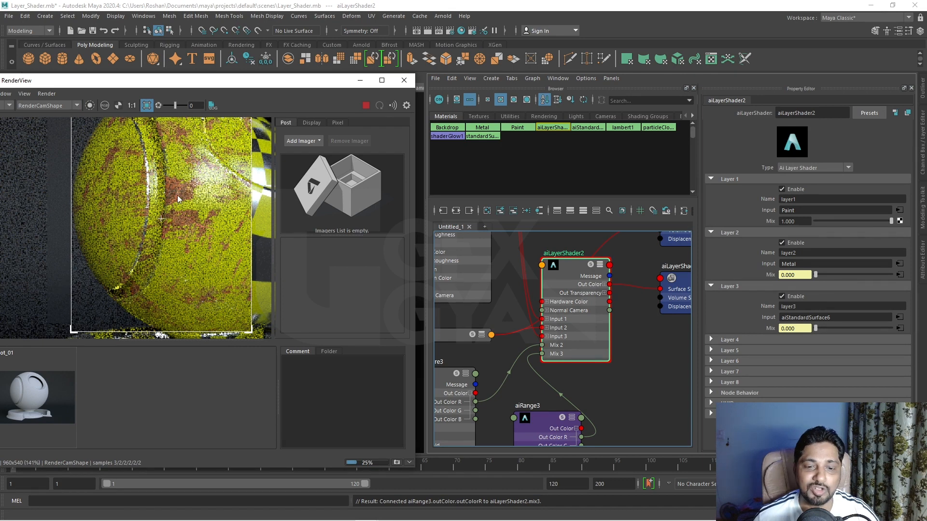
{"action": "left_click", "coordinate": [365, 106]}
- Examine the dust file's connections through aiRange to Mix 3, and inspect the rust patches in the rendered shader ball
{"action": "middle_click_drag", "start_coordinate": [559, 404], "coordinate": [578, 249], "text": "alt"}
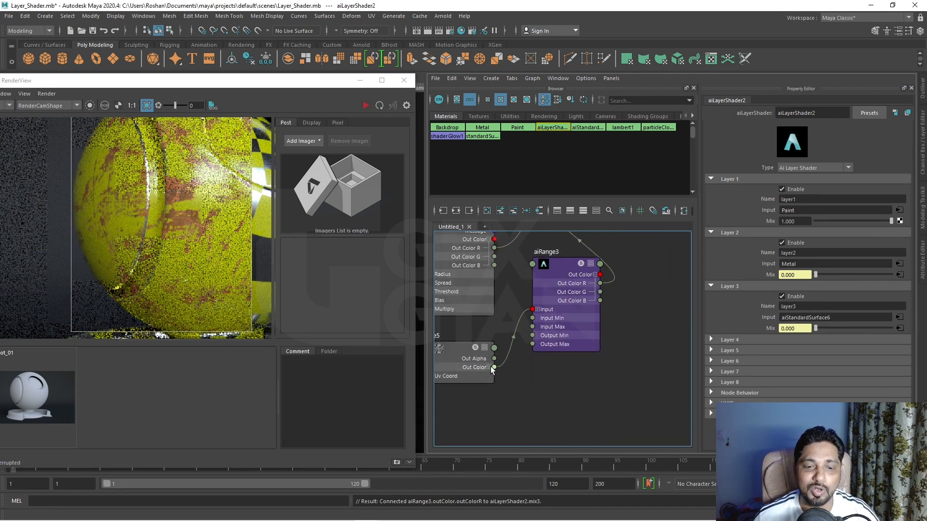
{"action": "left_click", "coordinate": [468, 356]}
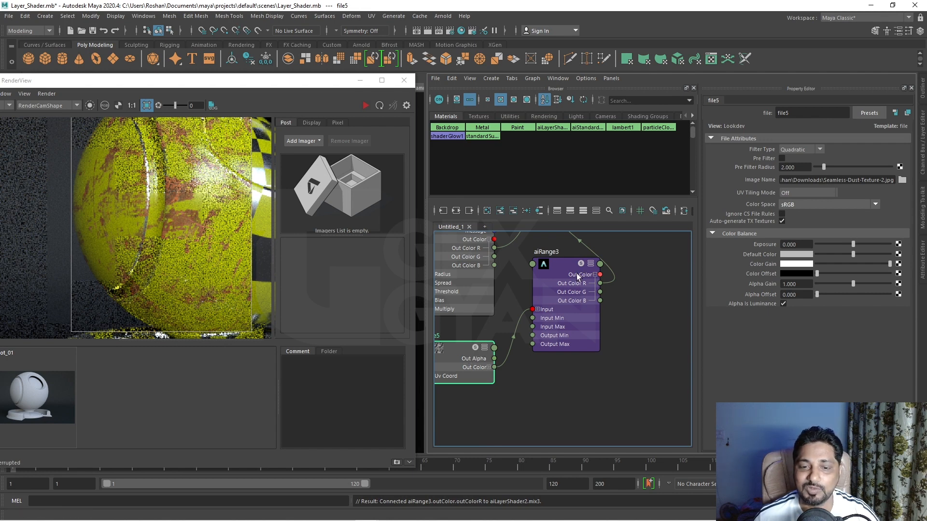
{"action": "double_click", "coordinate": [546, 252]}
{"action": "left_click", "coordinate": [560, 266]}
{"action": "middle_click_drag", "start_coordinate": [645, 294], "coordinate": [615, 418], "text": "alt"}
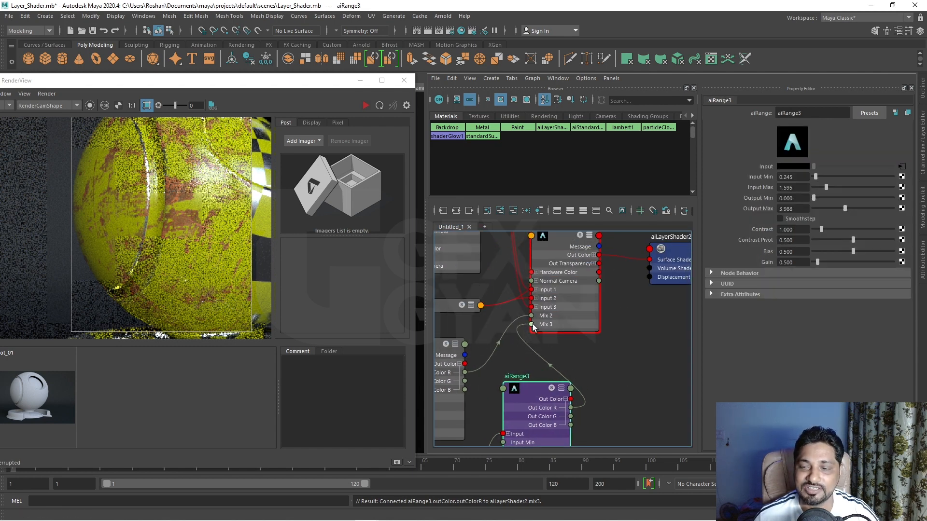
{"action": "scroll", "coordinate": [169, 206], "scroll_direction": "up", "scroll_amount": 2}
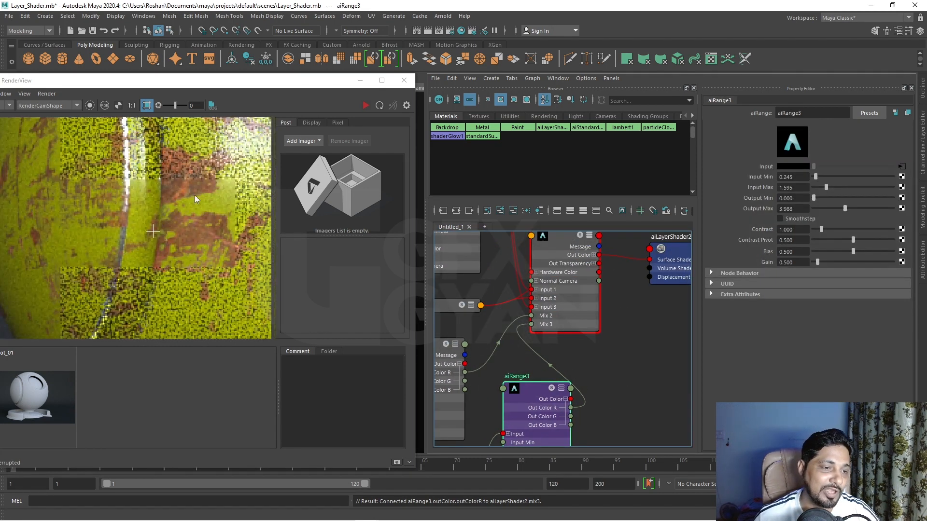
{"action": "scroll", "coordinate": [216, 250], "scroll_direction": "down", "scroll_amount": 2}
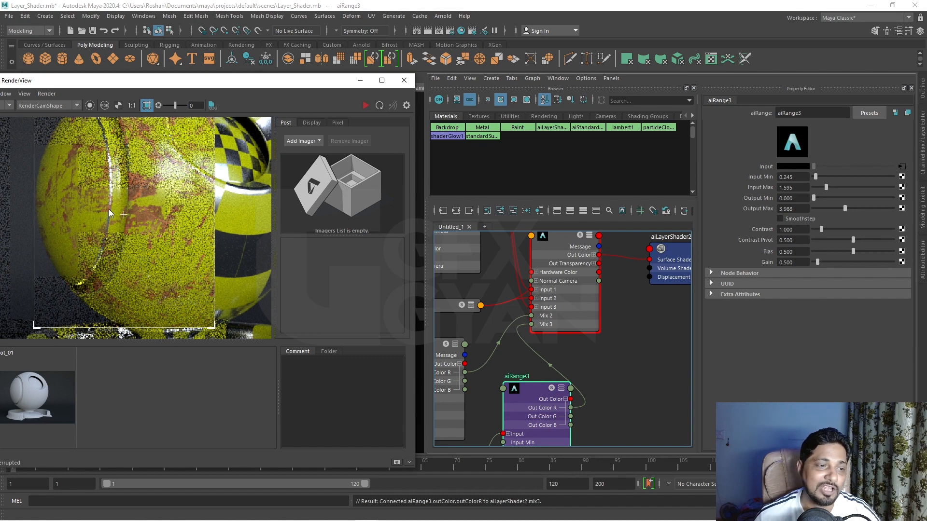
{"action": "scroll", "coordinate": [116, 200], "scroll_direction": "up", "scroll_amount": 4}
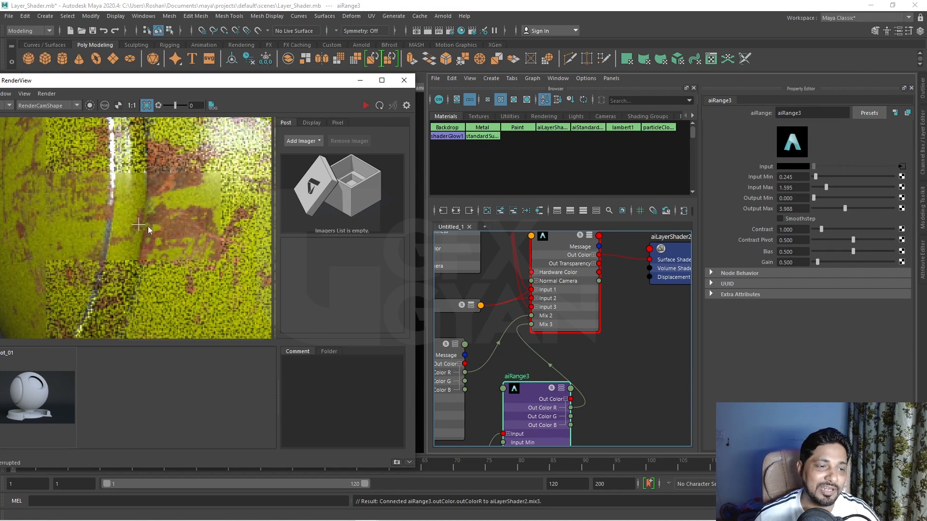
{"action": "scroll", "coordinate": [148, 226], "scroll_direction": "down", "scroll_amount": 4}
{"action": "scroll", "coordinate": [216, 274], "scroll_direction": "down", "scroll_amount": 4}
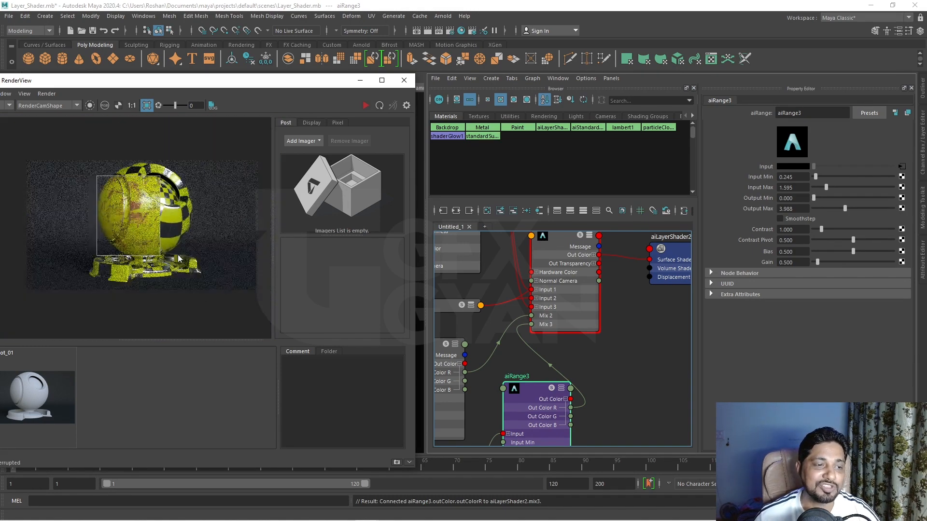
{"action": "scroll", "coordinate": [189, 256], "scroll_direction": "down", "scroll_amount": 3}
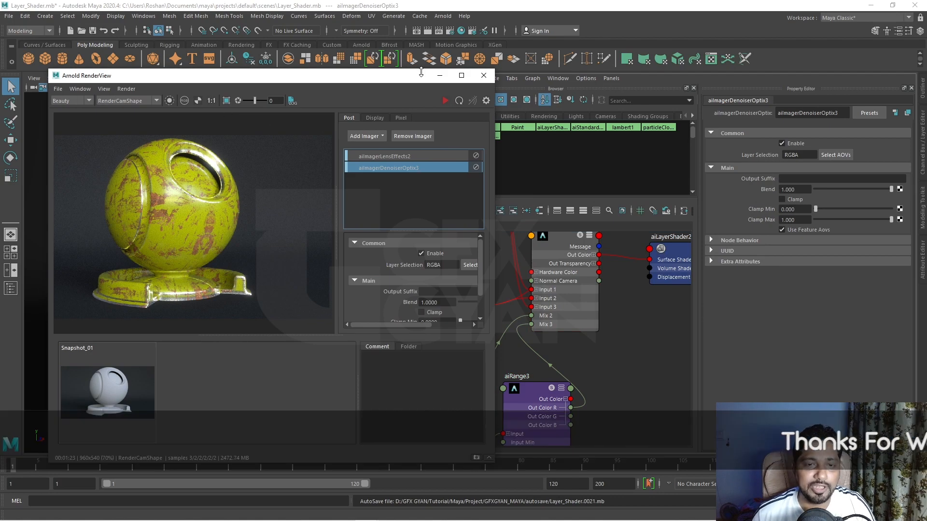
- Maximize the render window, collapse the snapshot area, and enlarge and centre the full shader ball render
{"action": "left_click", "coordinate": [462, 76]}
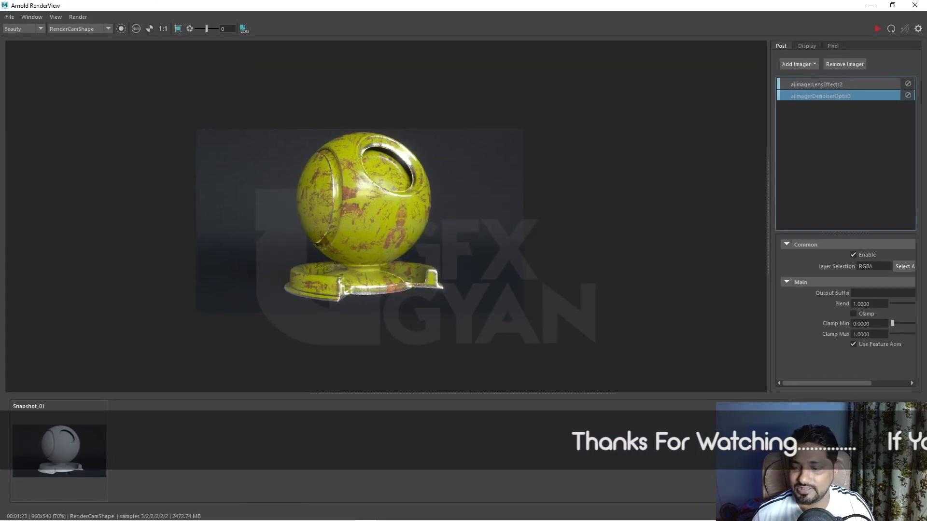
{"action": "left_click_drag", "start_coordinate": [462, 393], "coordinate": [462, 507]}
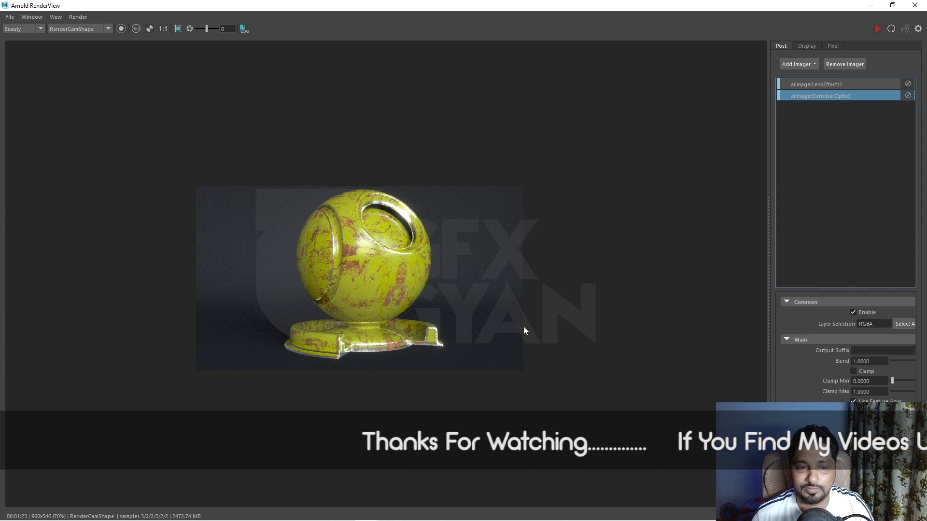
{"action": "scroll", "coordinate": [523, 326], "scroll_direction": "up", "scroll_amount": 3}
{"action": "middle_click_drag", "start_coordinate": [415, 317], "coordinate": [554, 328]}
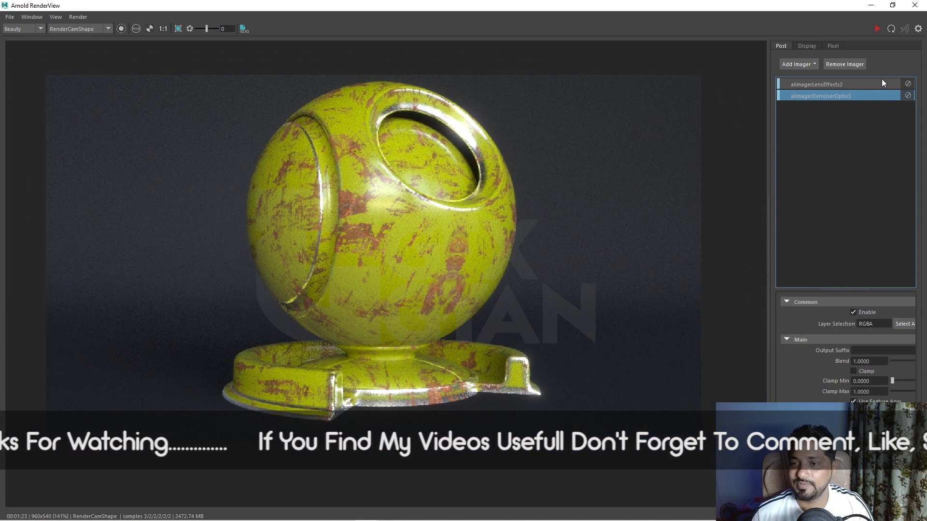
- Compare the render with the lens effects and OptiX denoiser imagers disabled and enabled, leaving both enabled
{"action": "left_click", "coordinate": [908, 84]}
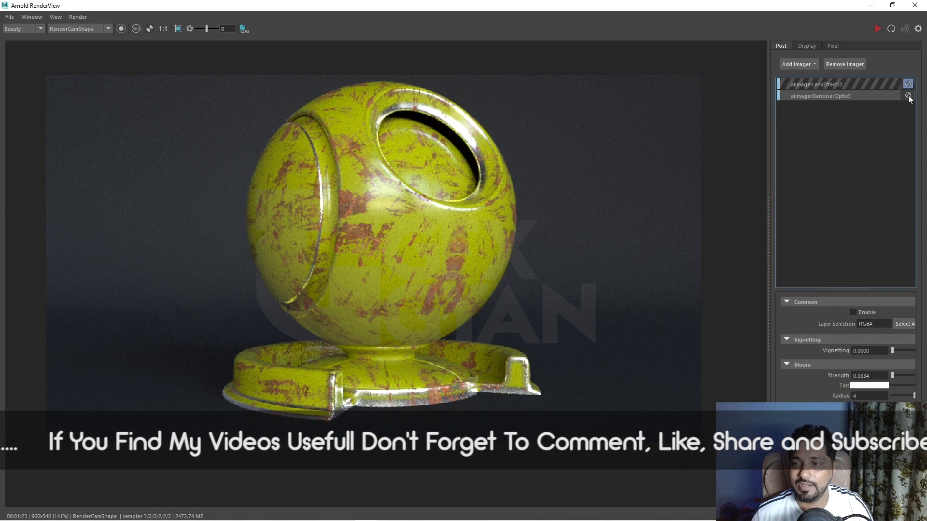
{"action": "left_click", "coordinate": [908, 95]}
{"action": "left_click", "coordinate": [908, 96]}
{"action": "left_click", "coordinate": [908, 84]}
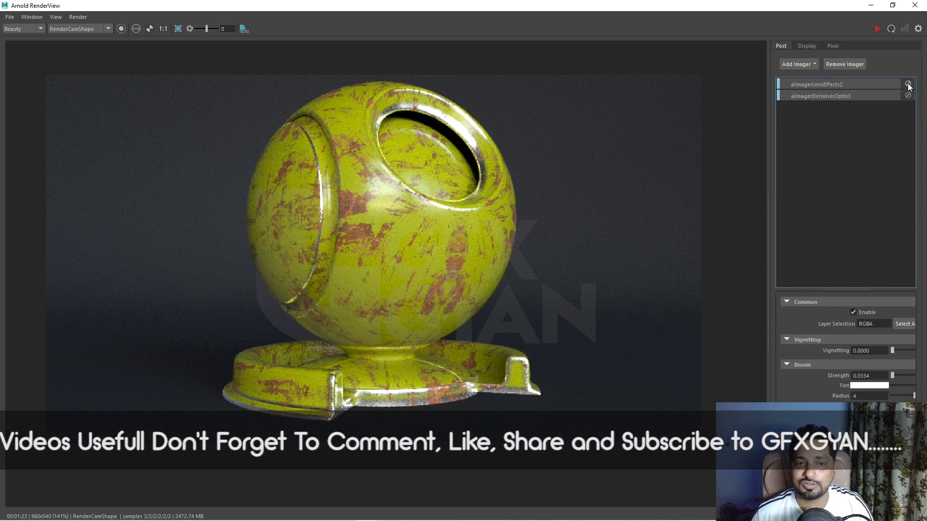
{"action": "left_click", "coordinate": [909, 84]}
{"action": "left_click", "coordinate": [908, 84]}
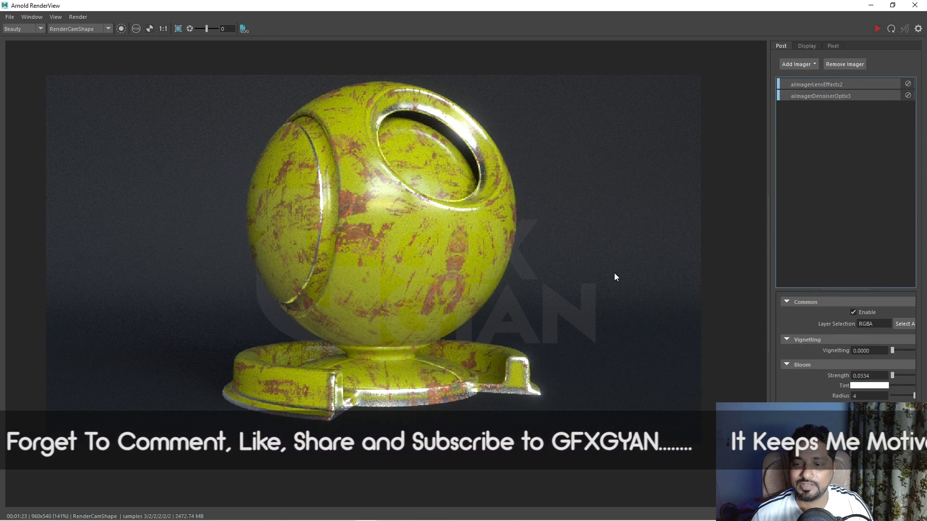
- Widen the imager settings and set the lens effects Bloom to Strength 0.0820 and Radius 2
{"action": "left_click_drag", "start_coordinate": [767, 335], "coordinate": [666, 333]}
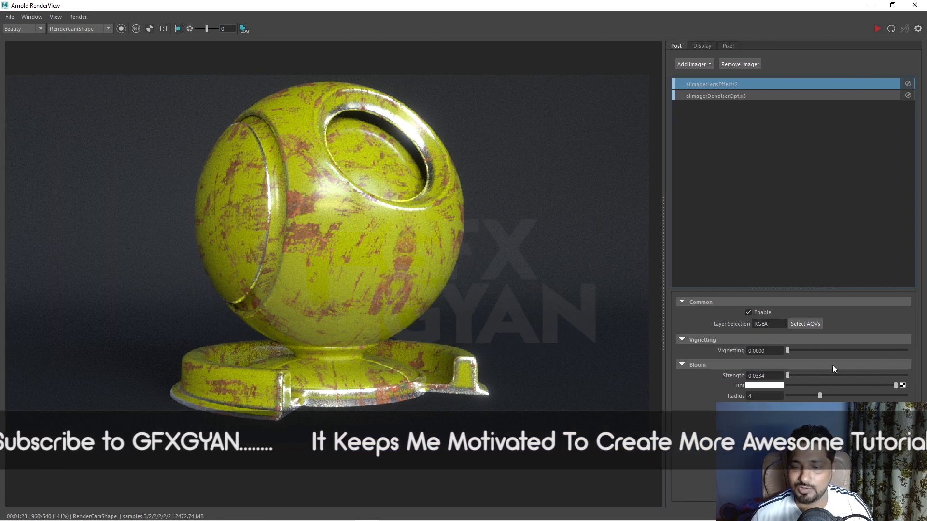
{"action": "left_click_drag", "start_coordinate": [789, 377], "coordinate": [787, 375]}
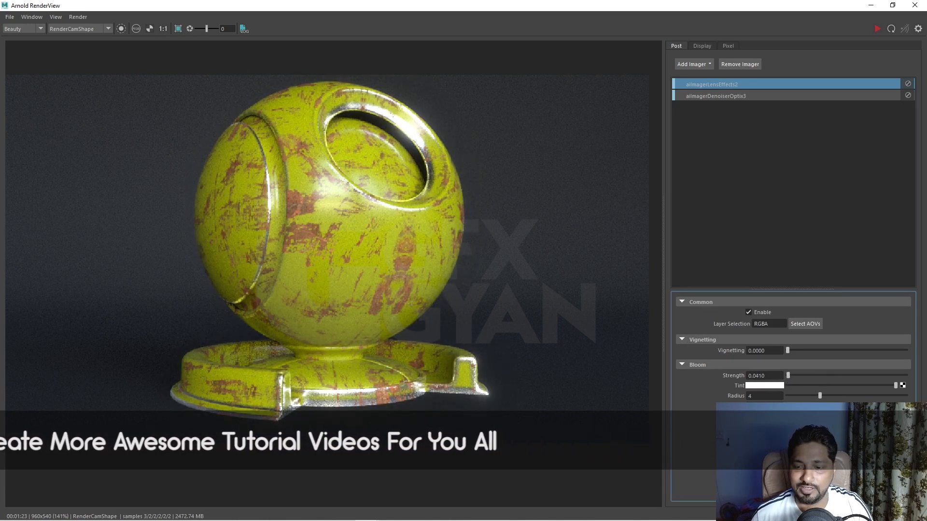
{"action": "mouse_move", "coordinate": [819, 396]}
{"action": "left_mouse_down"}
{"action": "mouse_move", "coordinate": [793, 396]}
{"action": "mouse_move", "coordinate": [831, 396]}
{"action": "left_mouse_up"}
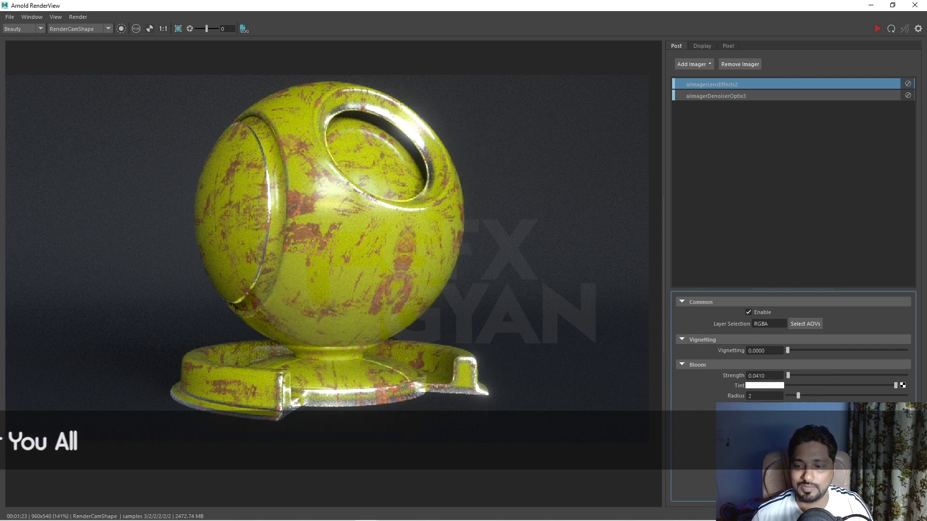
{"action": "left_click_drag", "start_coordinate": [788, 375], "coordinate": [788, 377]}
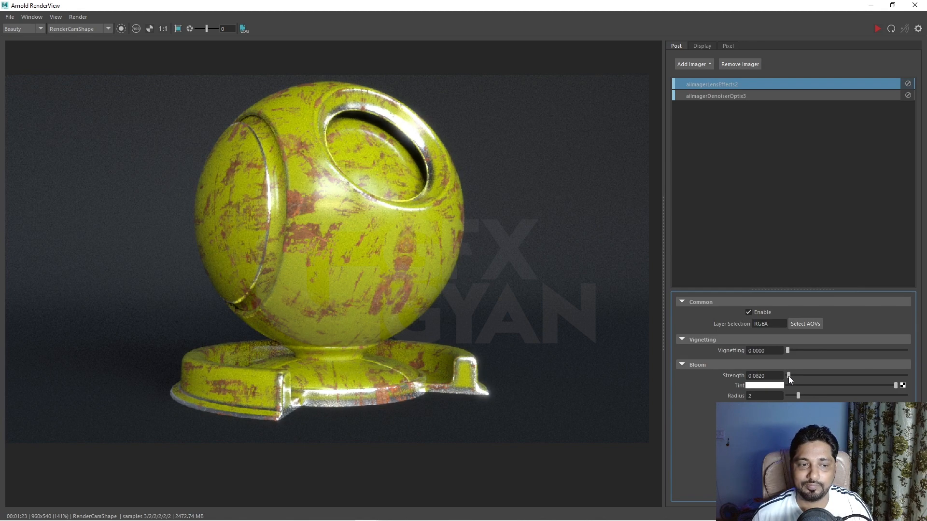